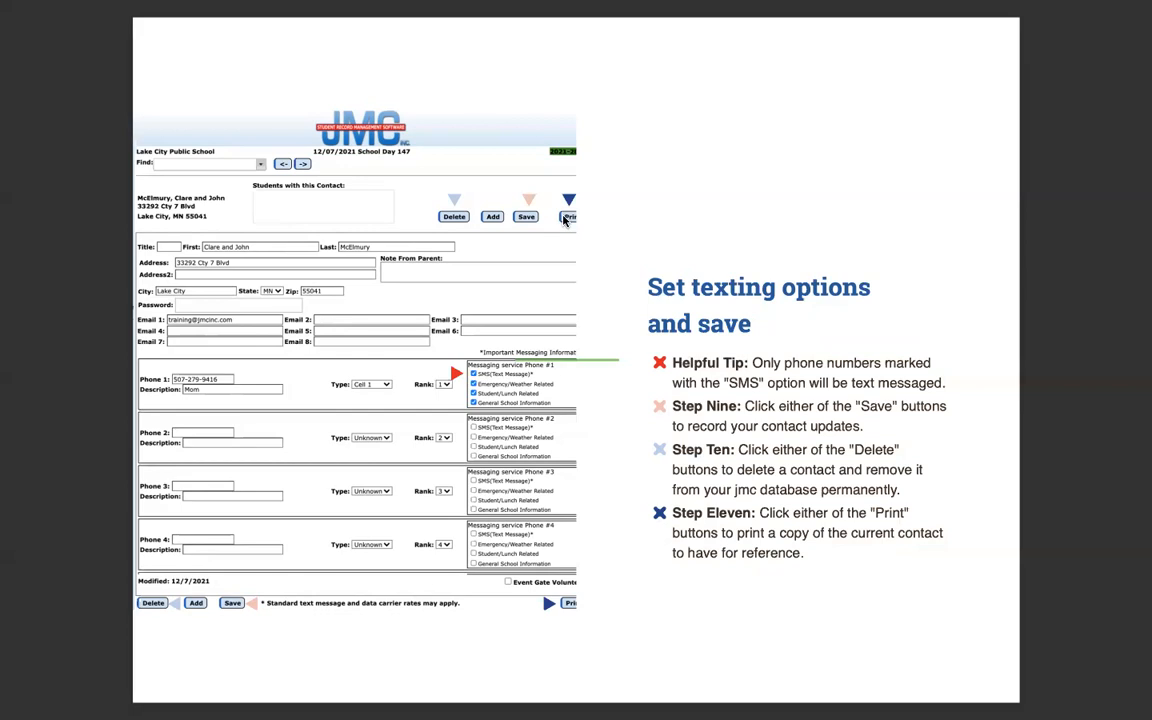
Step: Advance Preview to the 'live look at adding new contacts' slide and exit full screen
key(Right)
key(Escape)
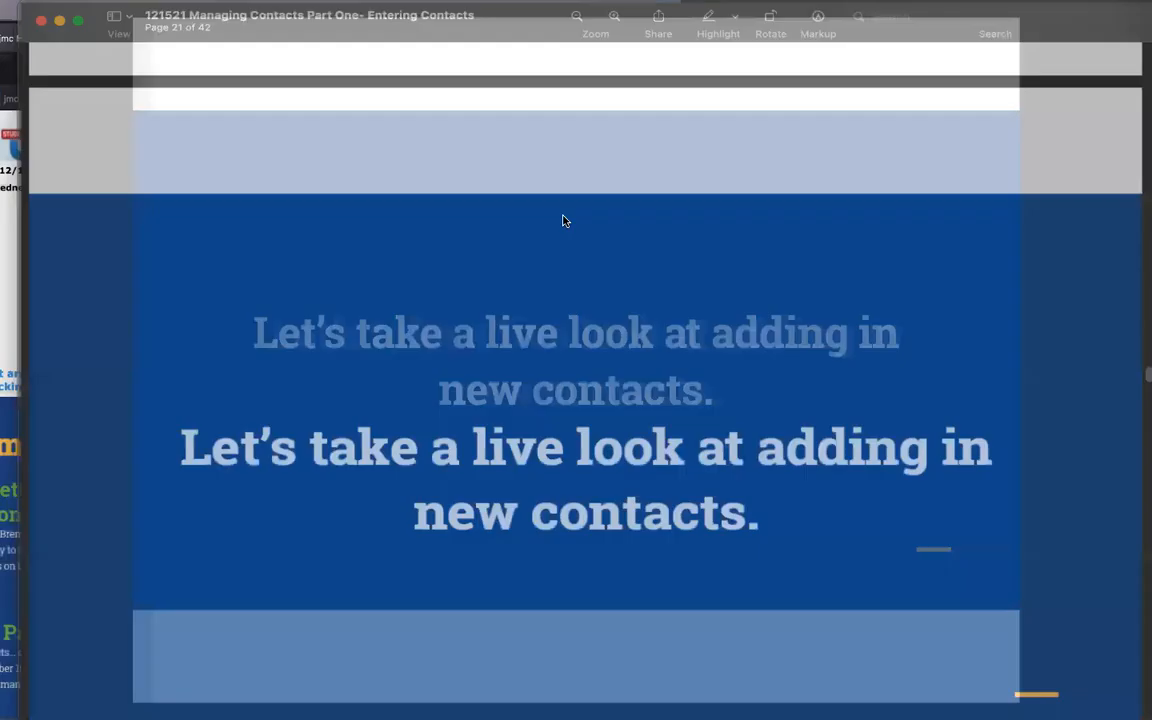
Step: Open Edit Contacts from Attendance > Contacts in its own window in JMC
click(120, 137)
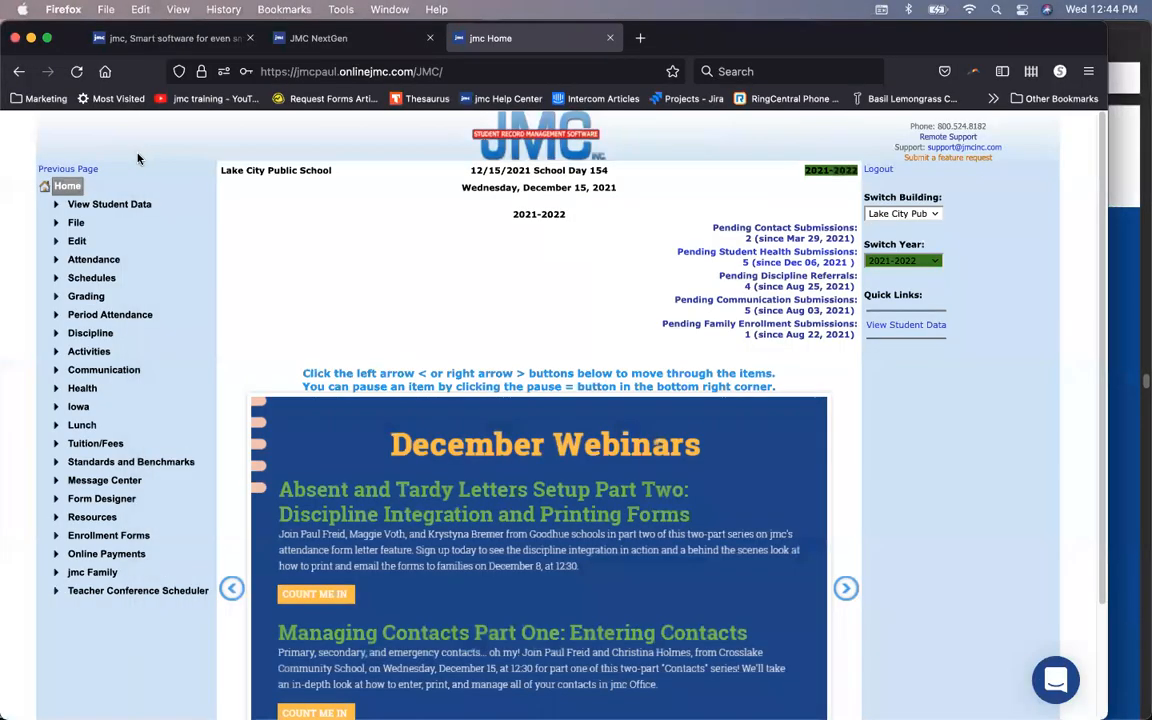
click(102, 259)
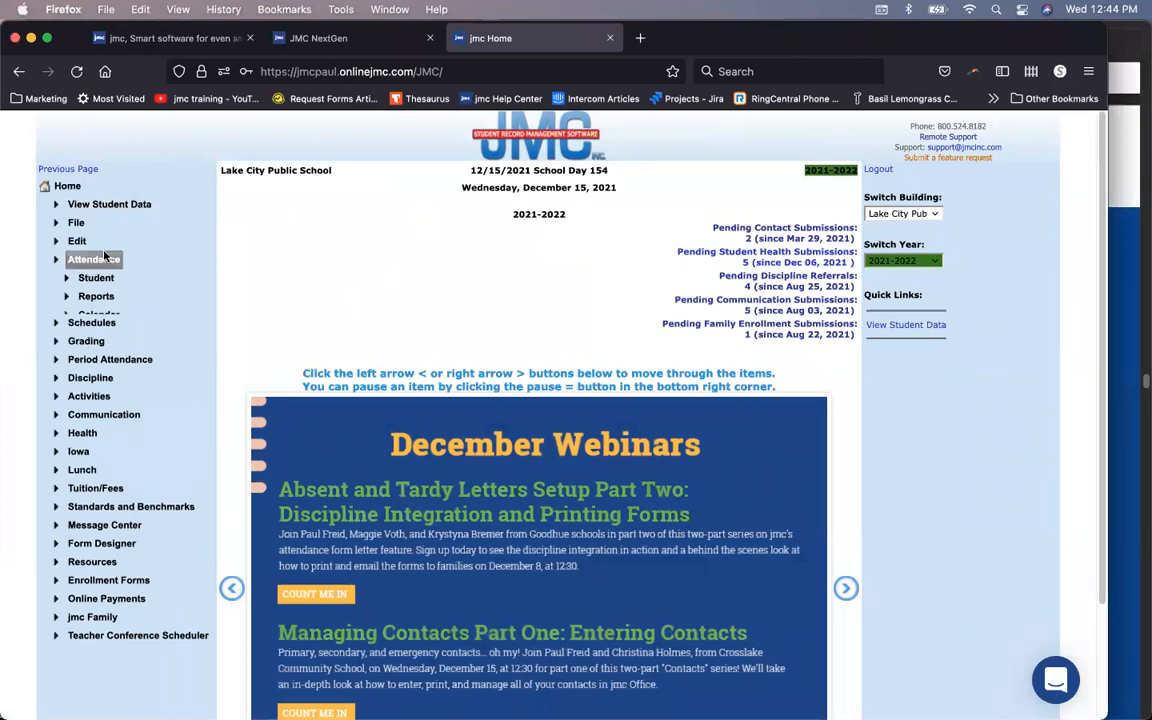
click(96, 350)
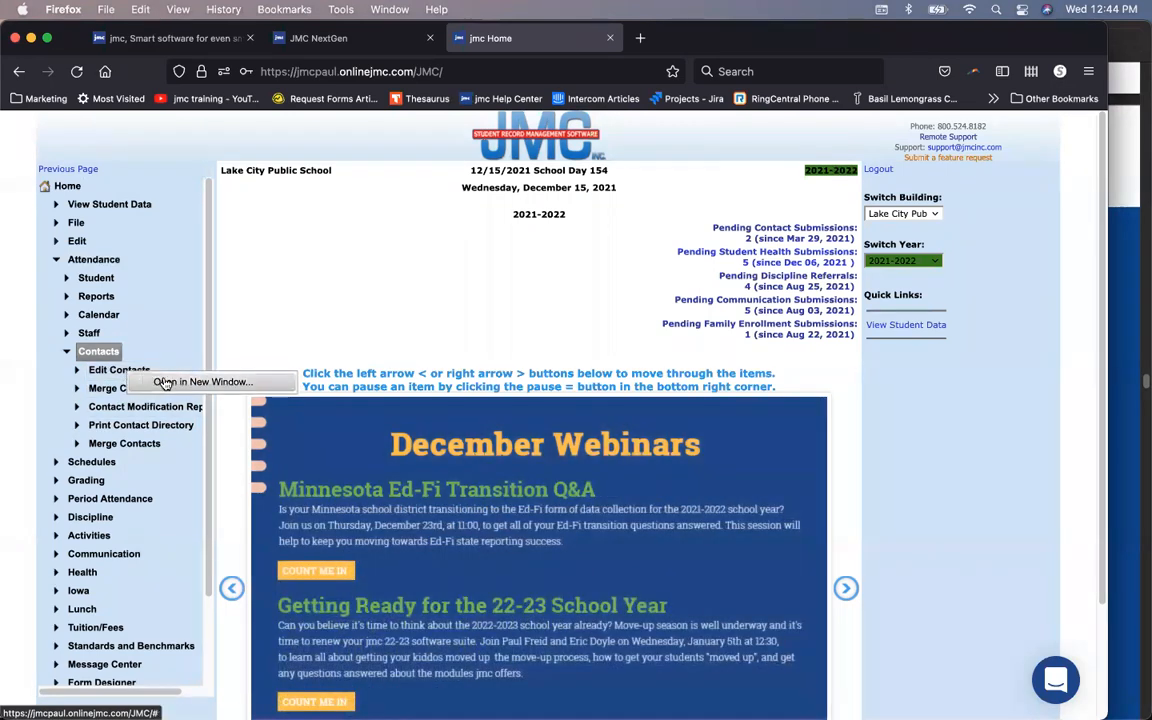
click(164, 380)
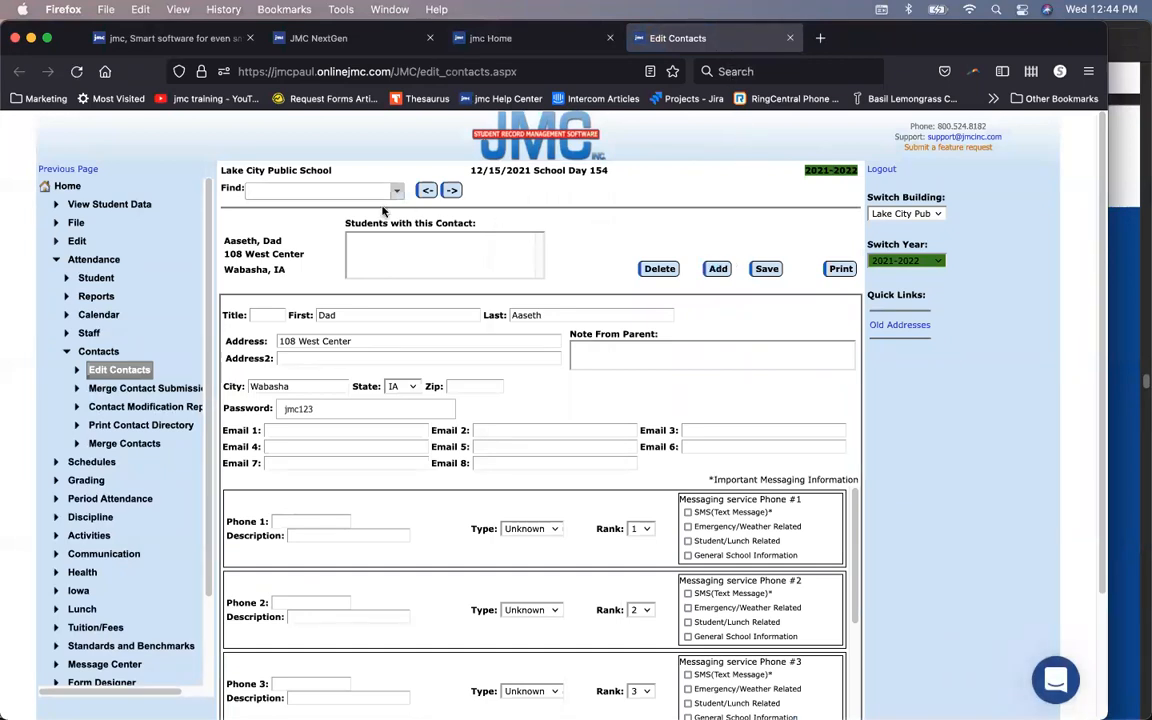
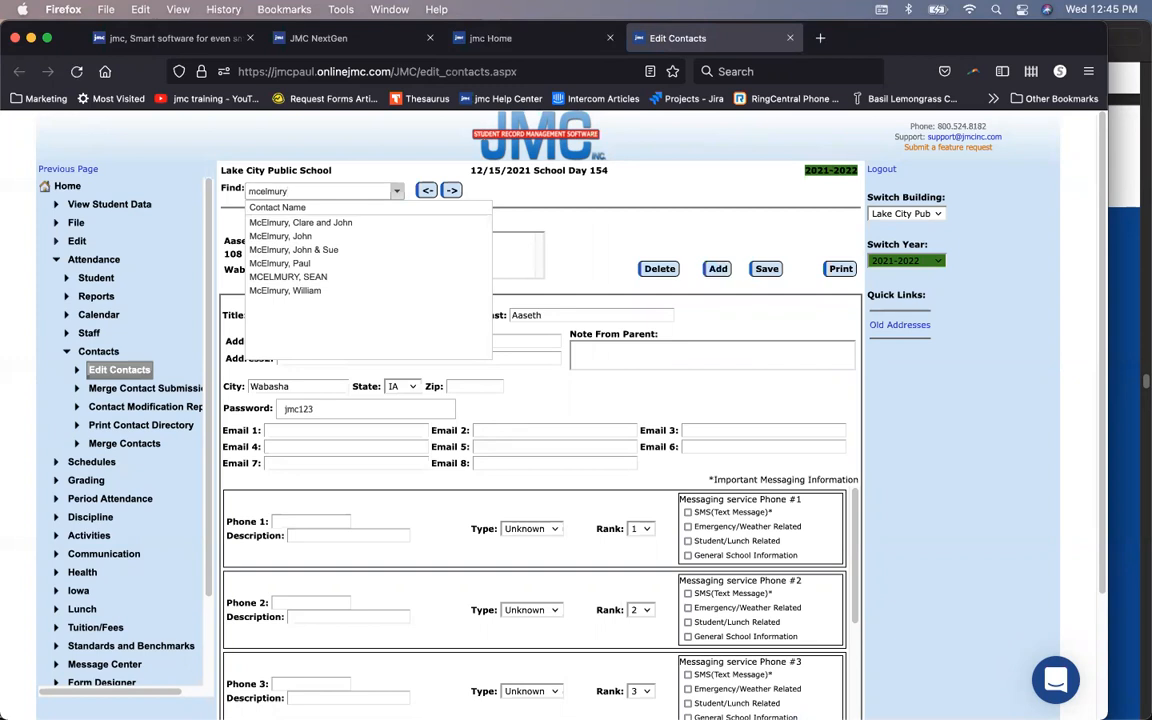
Step: Find and load the family's existing contact by surname, then start a blank new contact
click(304, 263)
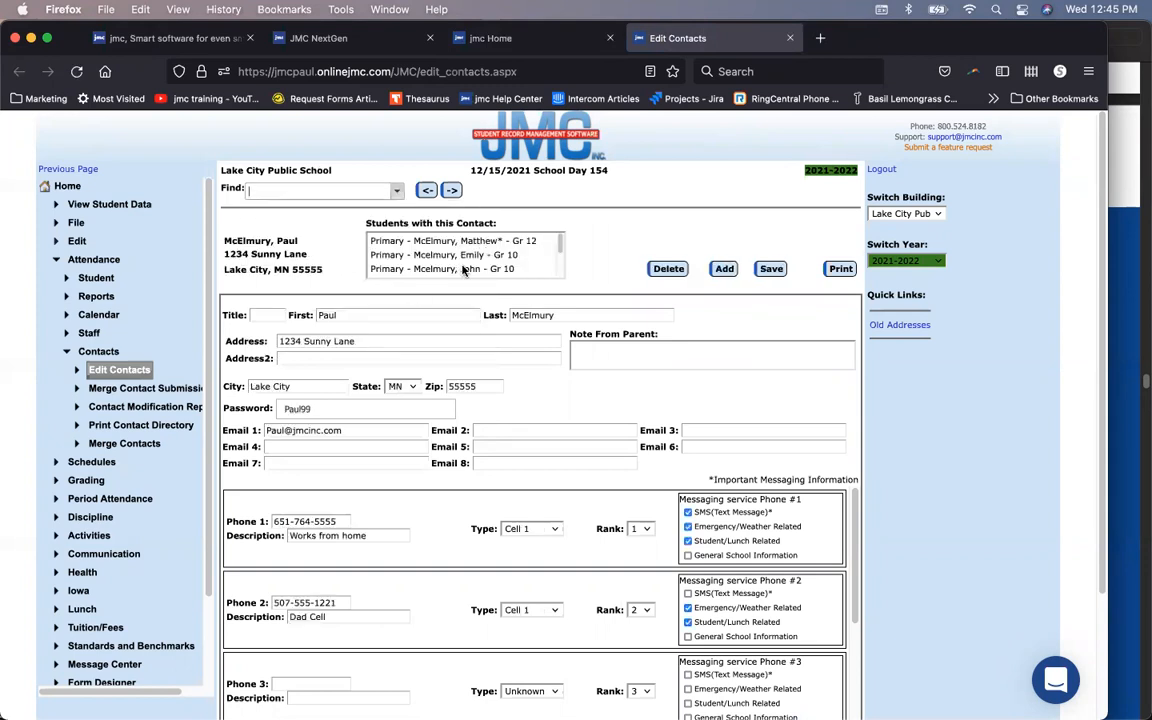
click(727, 270)
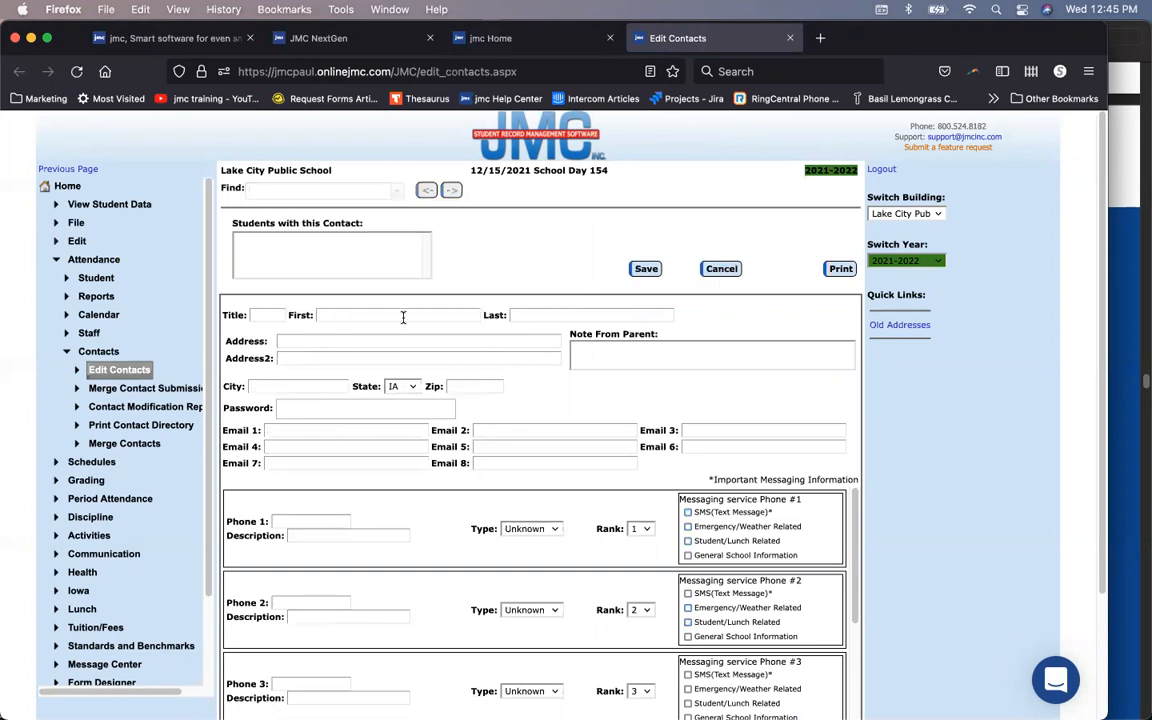
Step: Enter both parents' names, the home street address and the city on the new contact
click(365, 340)
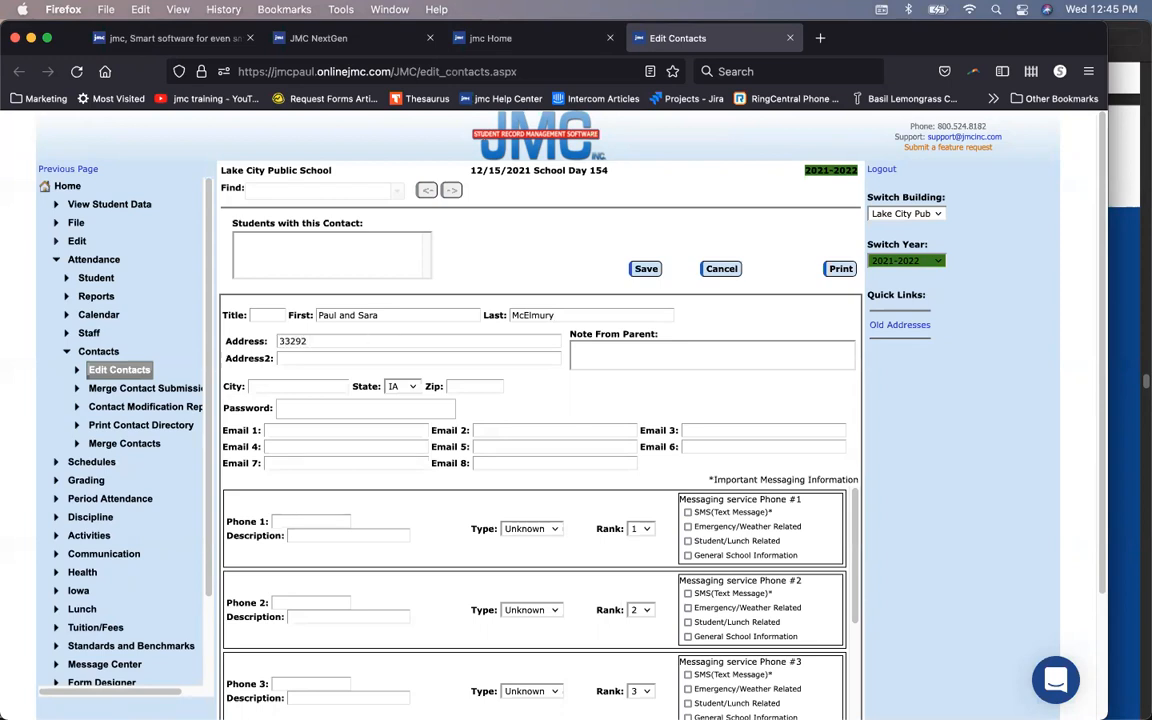
click(334, 386)
text(Lake City)
Step: Set the State to MN and fill in the ZIP code
click(405, 387)
scroll(412, 389, down, 3)
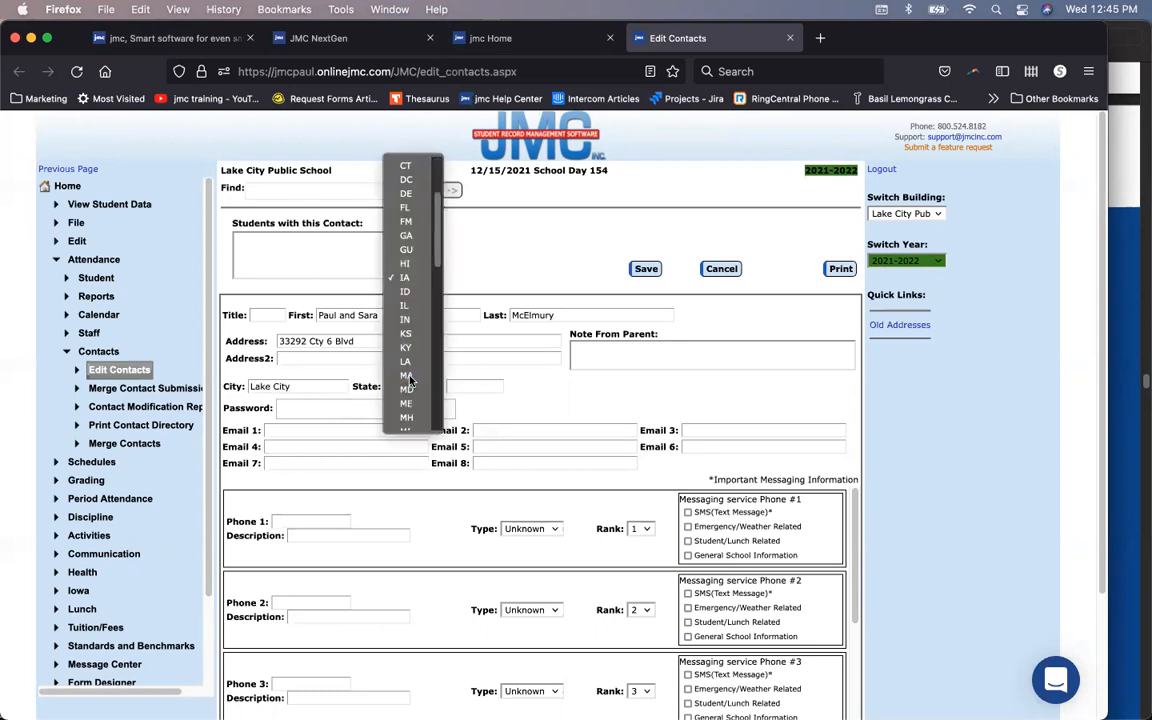
scroll(411, 392, down, 1)
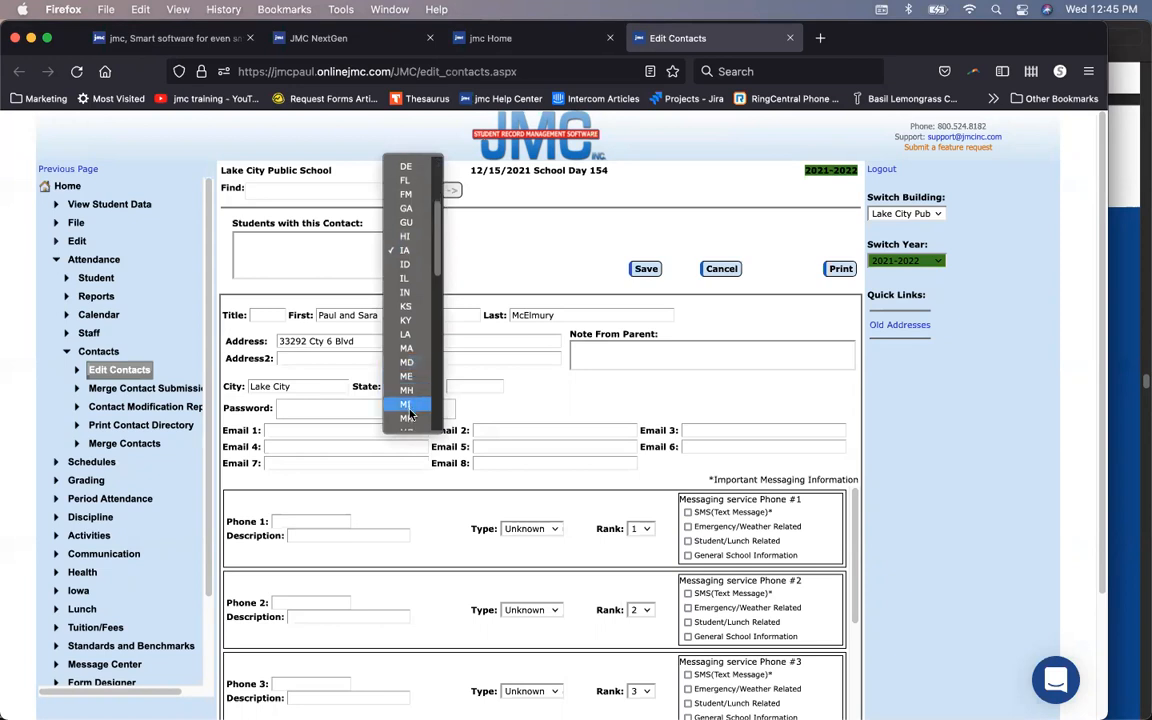
click(406, 417)
click(466, 384)
text(55041)
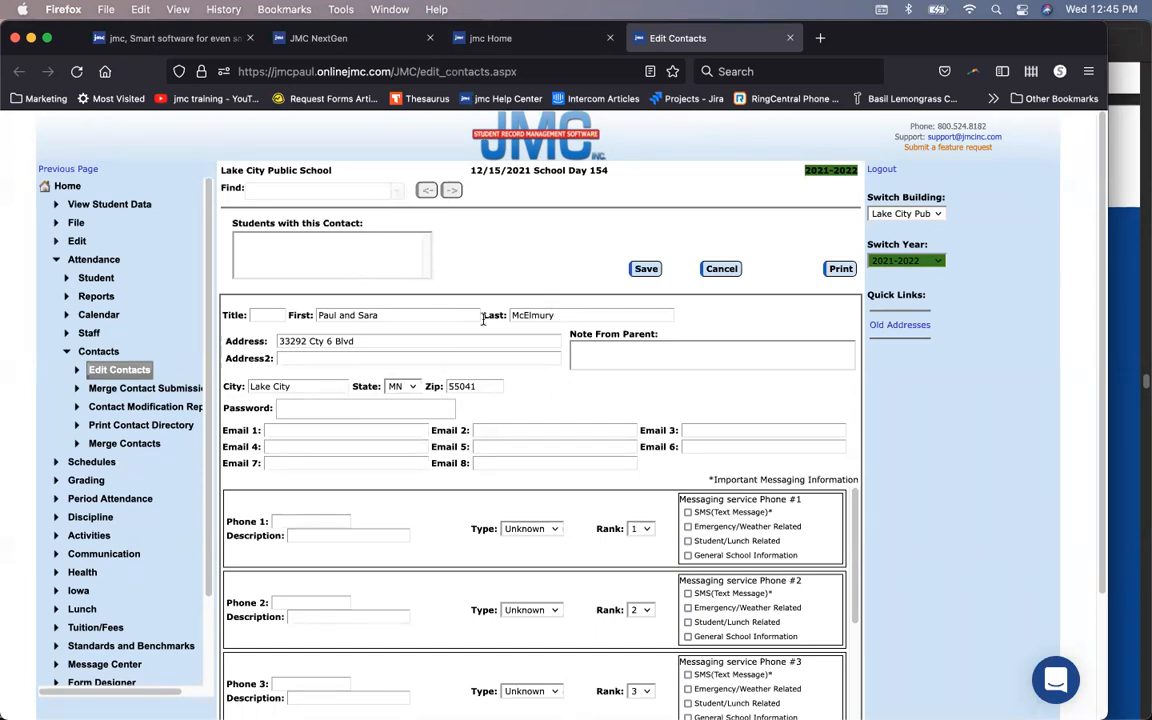
Step: Append the second parent's surname to the last name and select the whole last-name text
click(582, 314)
drag(609, 313, 482, 316)
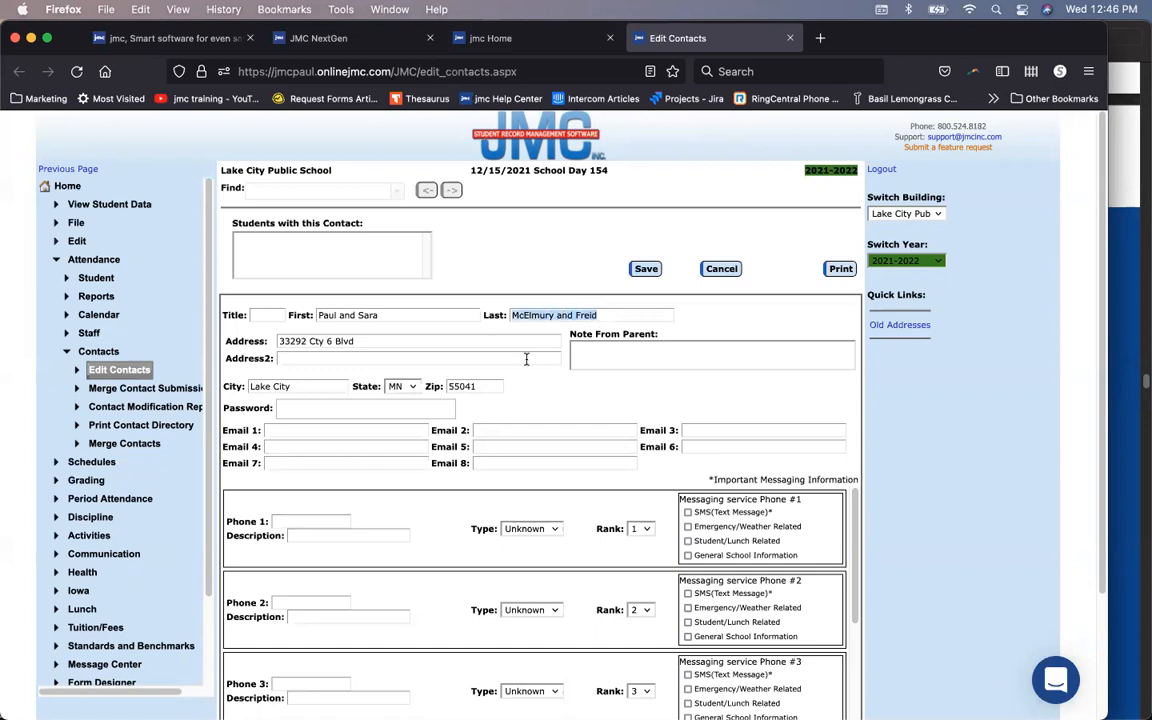
Step: Open the Family portal login page in a new tab from JMC NextGen, then return to Edit Contacts
click(345, 33)
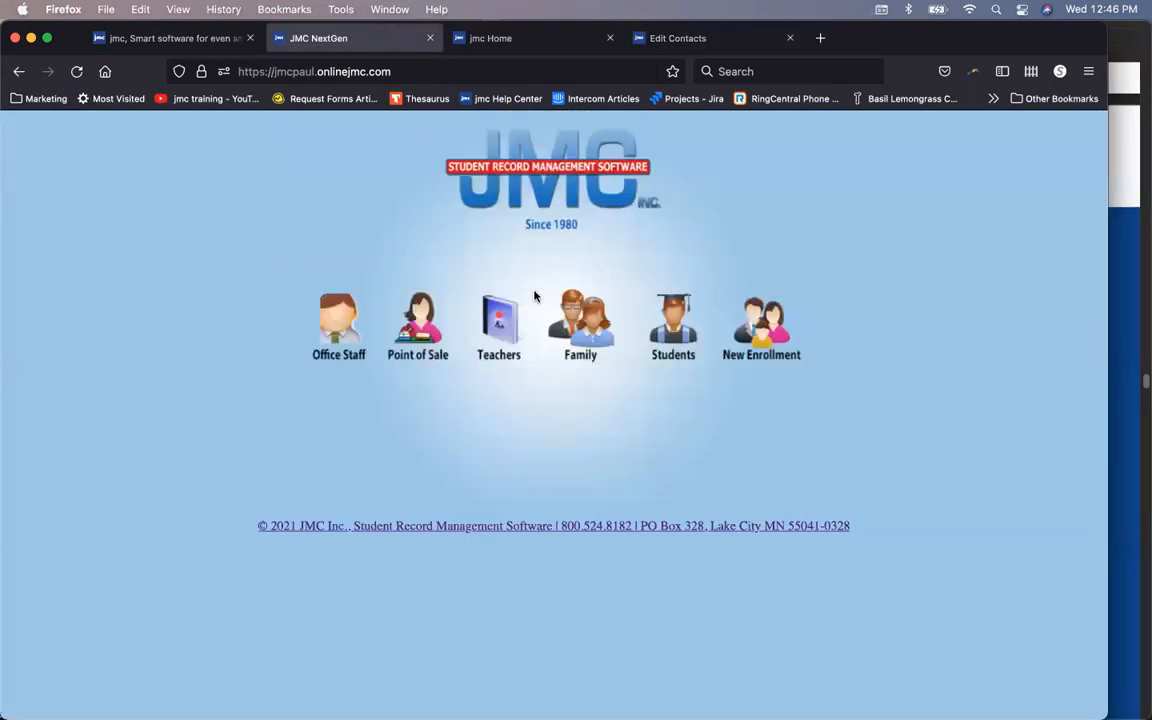
right_click(596, 312)
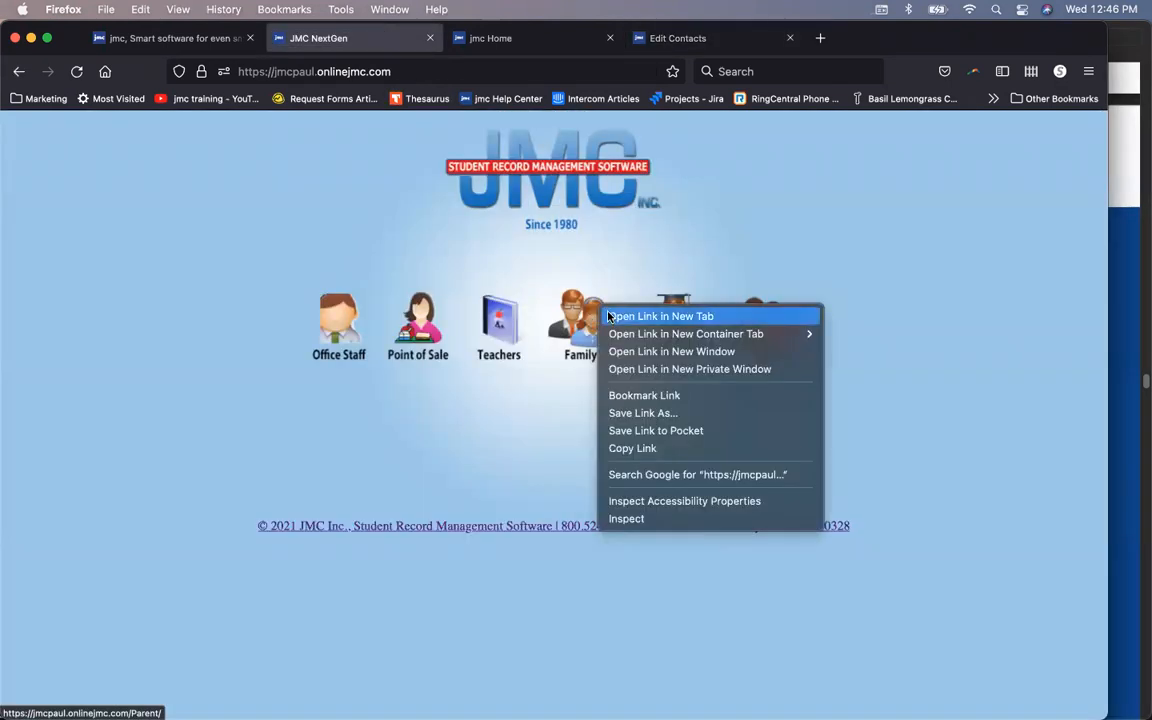
click(650, 316)
click(551, 40)
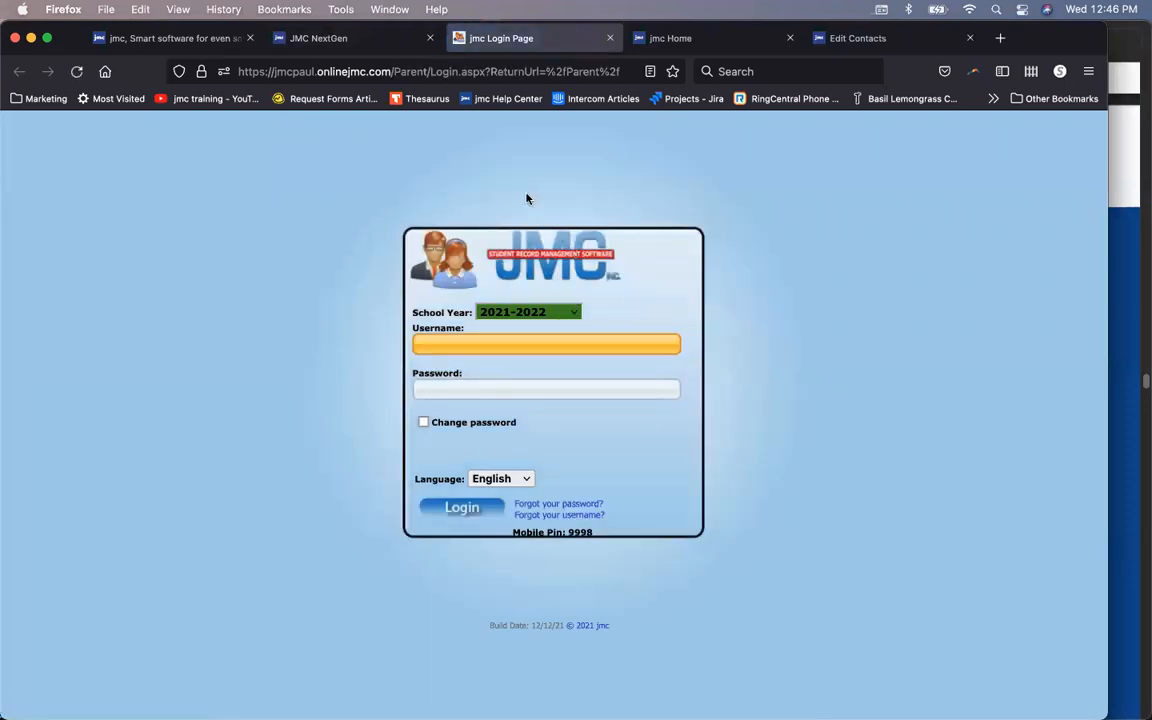
click(855, 40)
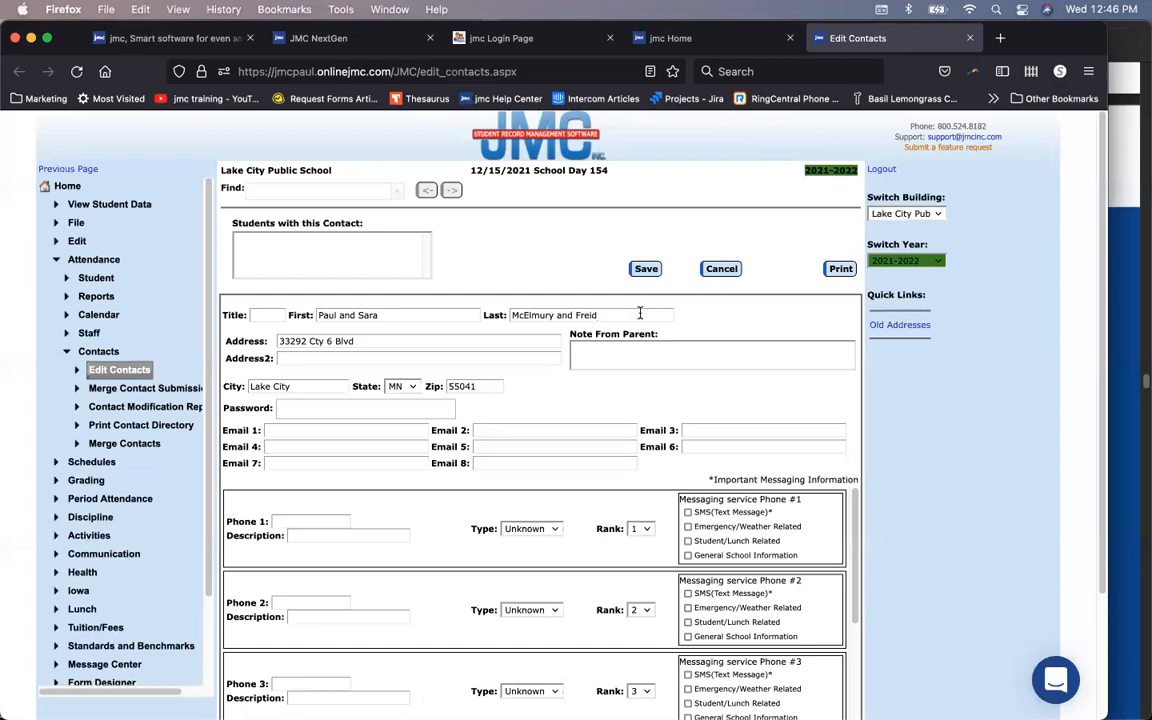
Step: Move the street address into Address2 and type the second parent's name into Address
drag(360, 341, 280, 341)
key(super+c)
key(BackSpace)
click(304, 360)
key(super+v)
click(355, 341)
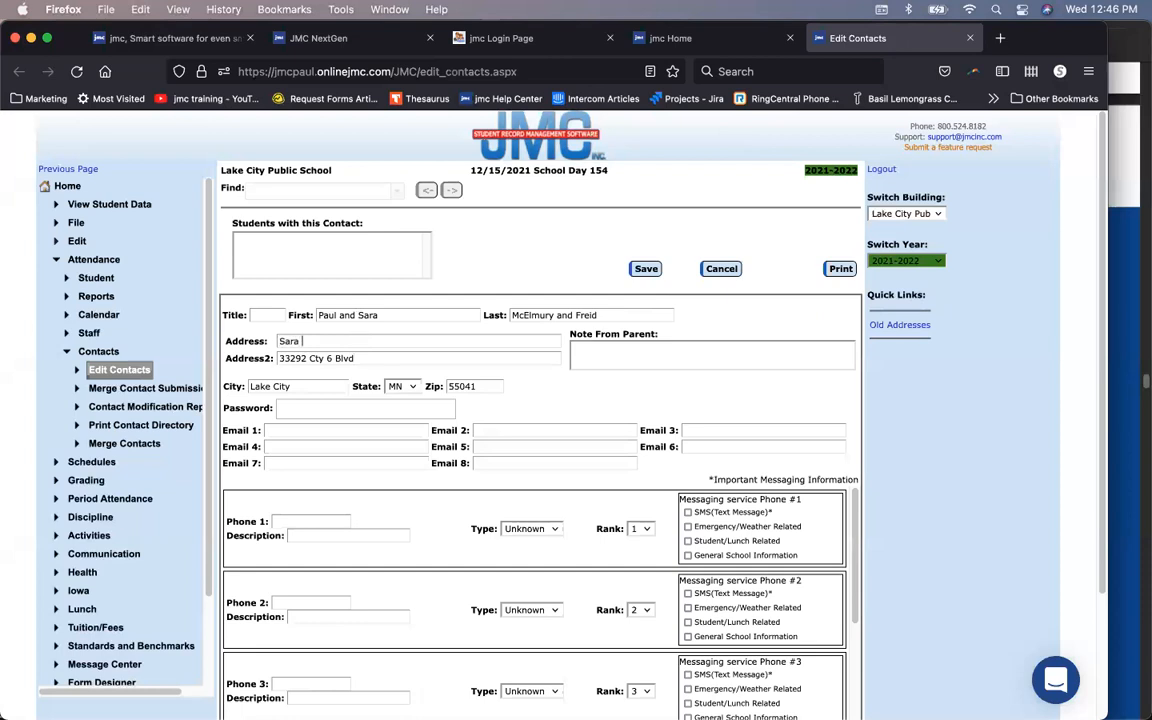
Step: Remove the extra surname and add the second parent's first name after '&' in the name fields
drag(600, 314, 554, 315)
key(BackSpace)
click(376, 315)
key(BackSpace)
Step: Clear the wrong name from Address and move the street address from Address2 into Address
key(BackSpace)
key(BackSpace)
key(BackSpace)
key(BackSpace)
key(BackSpace)
key(BackSpace)
key(BackSpace)
key(BackSpace)
click(574, 313)
drag(353, 339, 251, 333)
key(BackSpace)
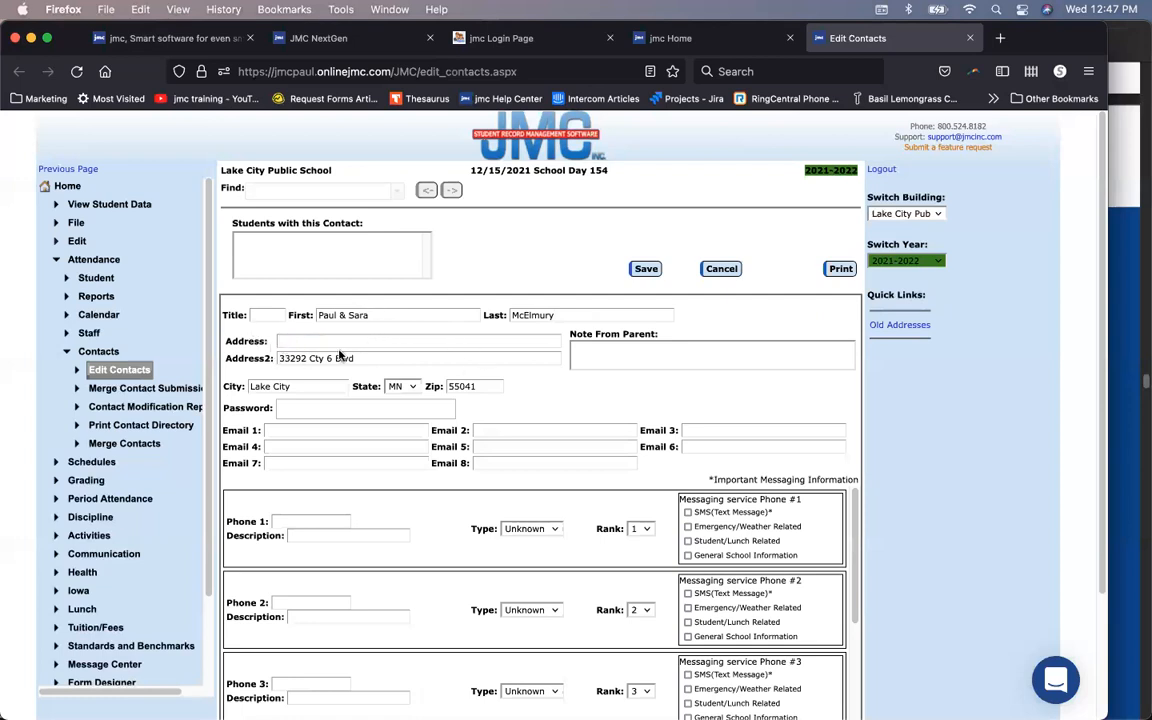
drag(356, 358, 235, 355)
key(super+c)
key(BackSpace)
click(286, 342)
key(super+v)
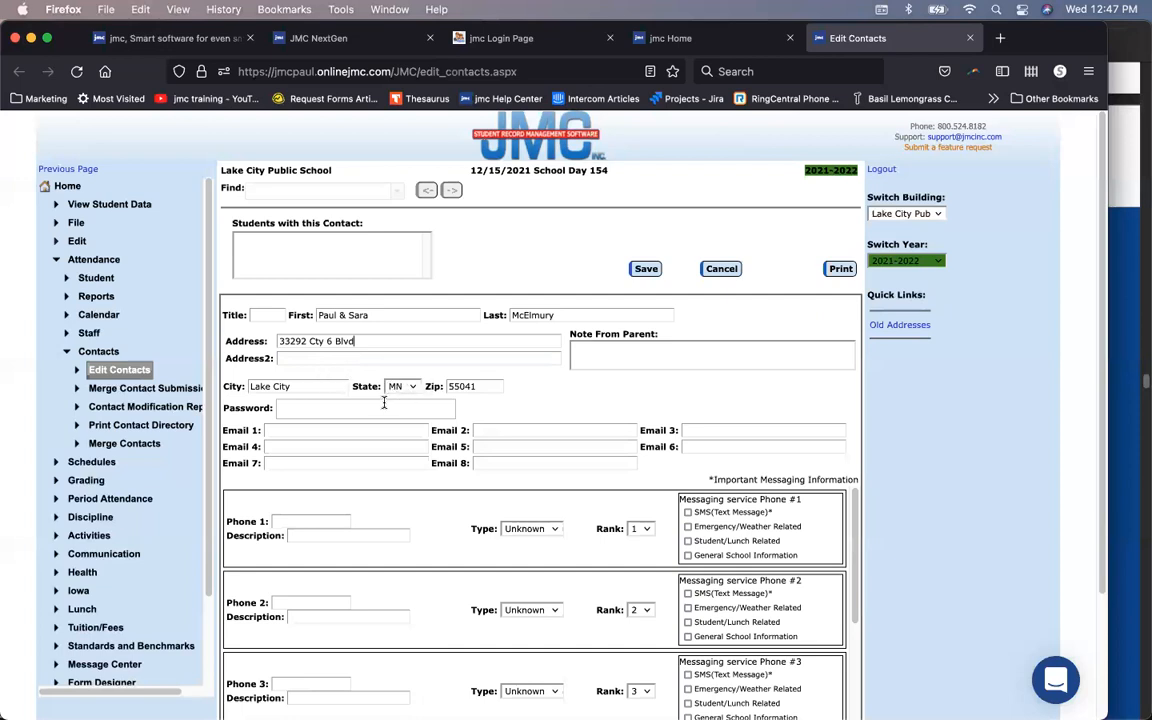
click(439, 411)
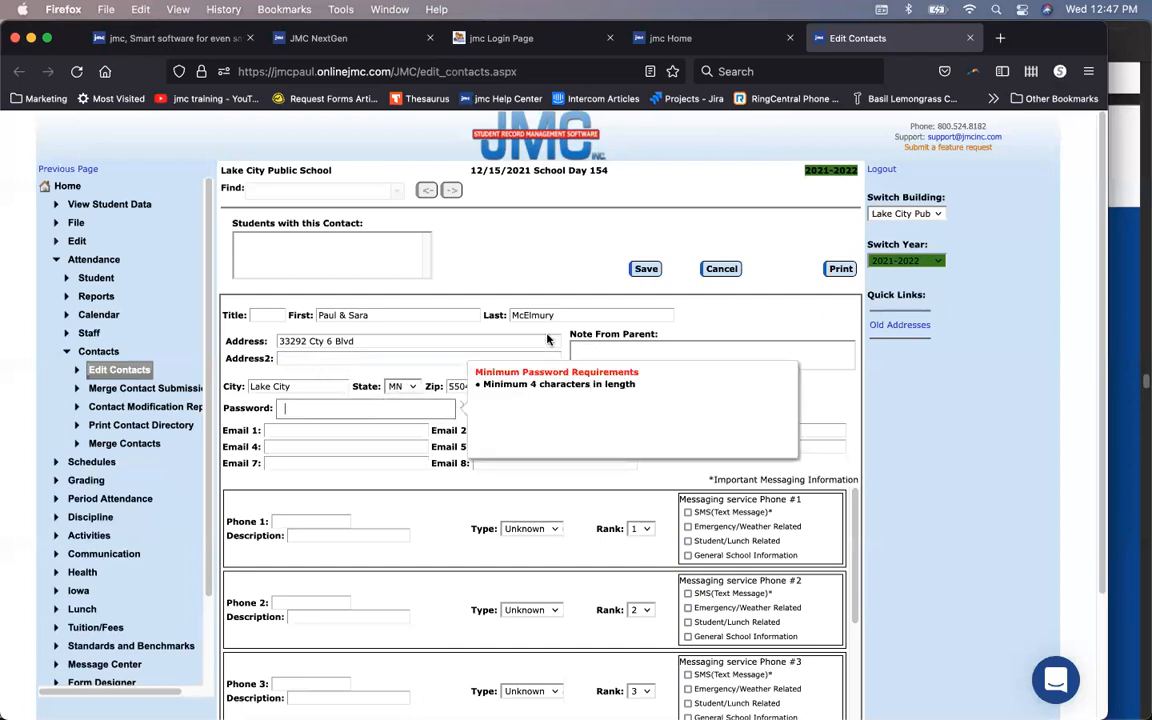
click(795, 320)
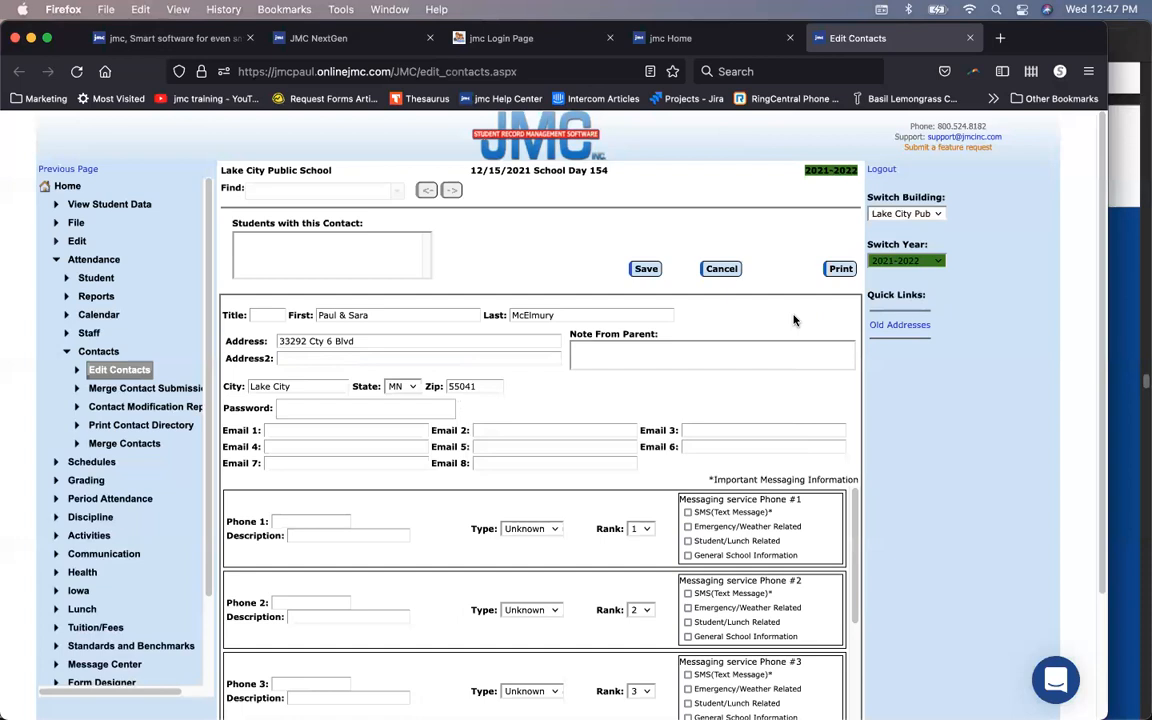
click(548, 39)
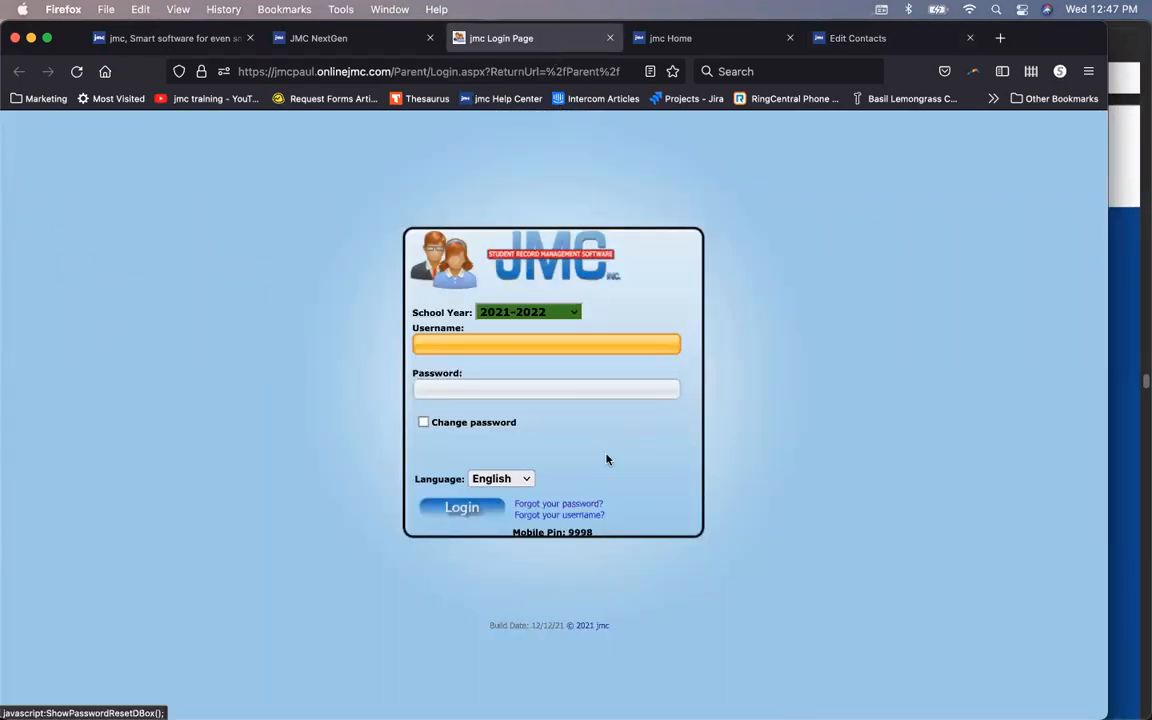
click(835, 44)
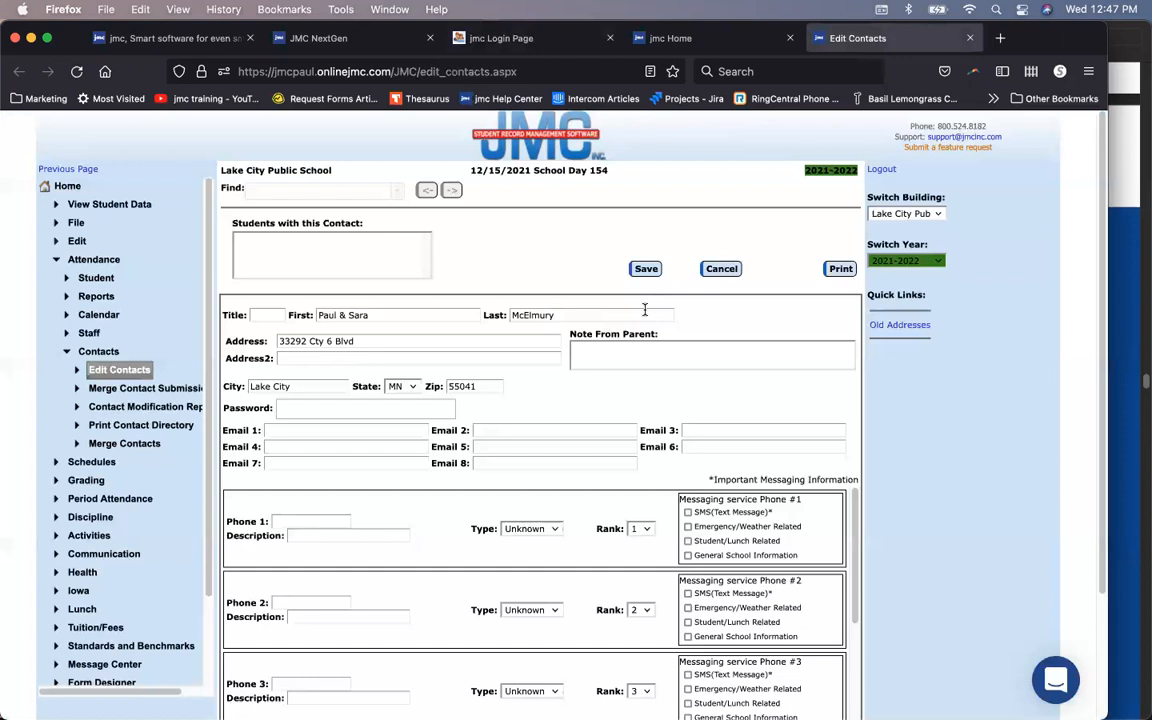
Step: Enter the contact's e-mail address in Email 1
click(645, 310)
scroll(369, 515, down, 1)
scroll(371, 516, up, 1)
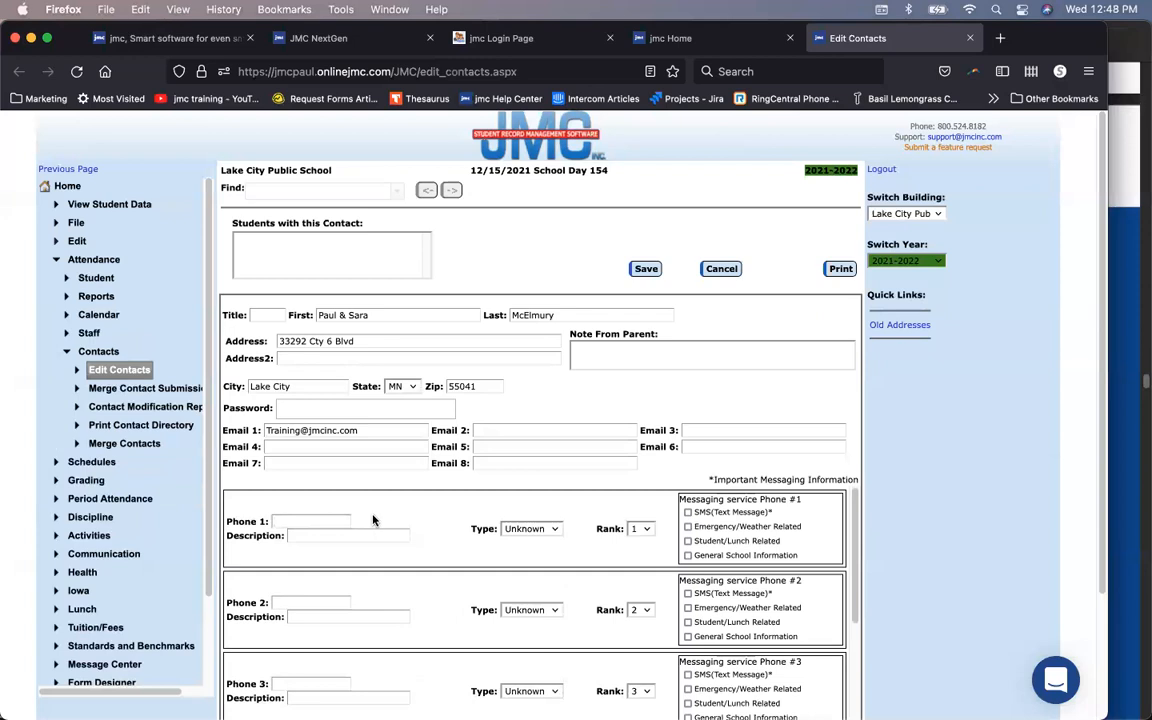
Step: Enter the phone number as Phone 1, type Cell 1, and try enabling SMS for it
click(528, 528)
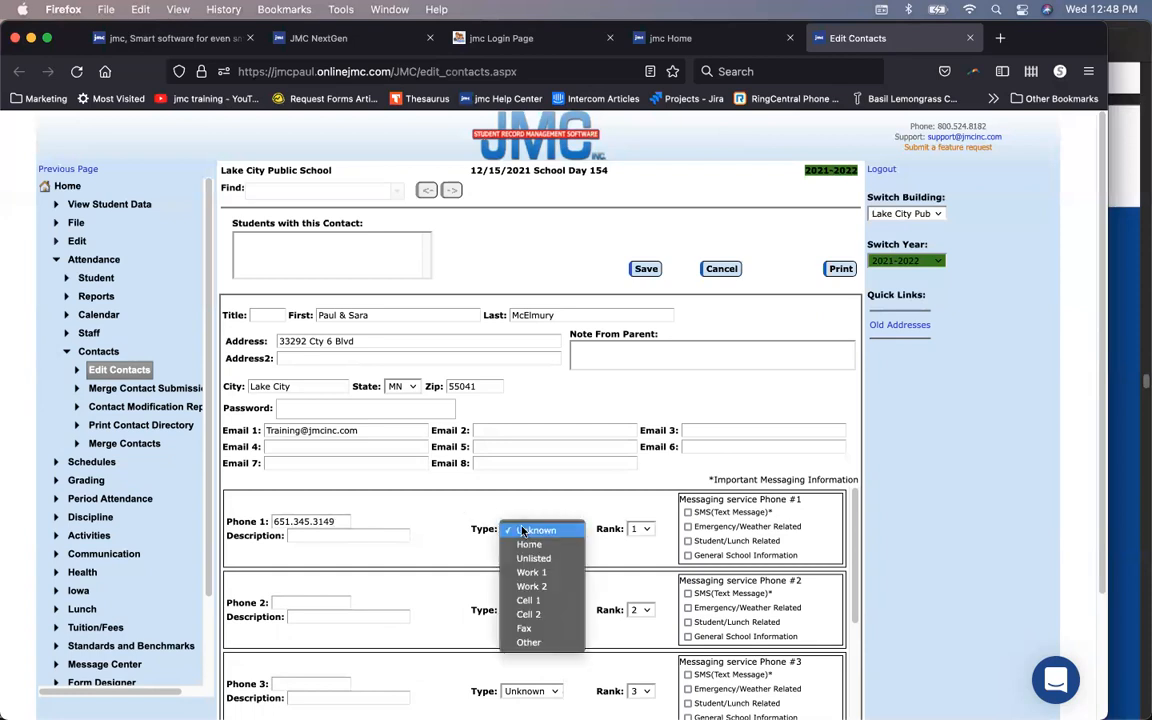
click(530, 600)
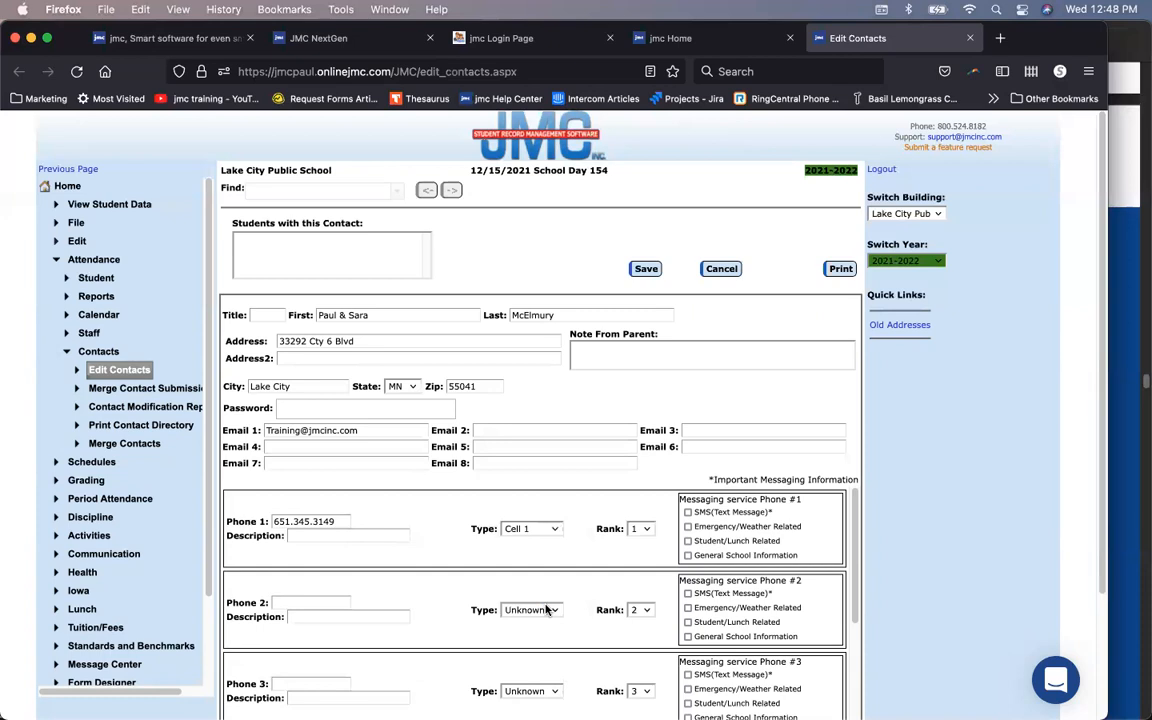
click(687, 513)
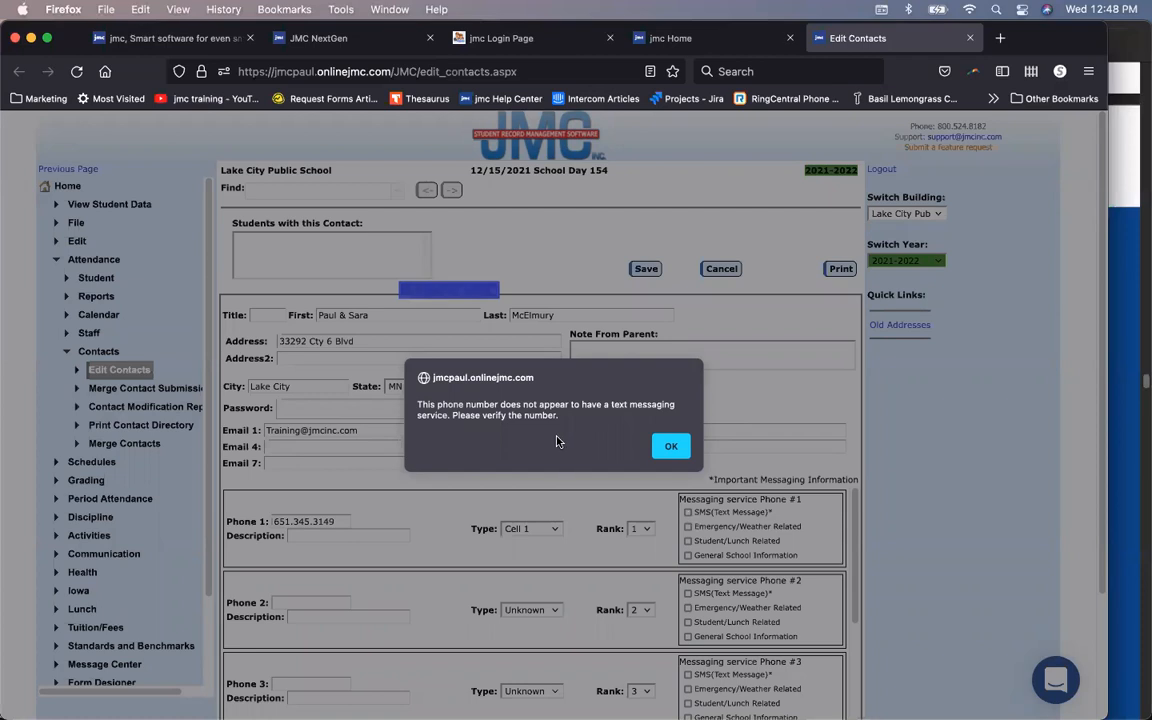
Step: Dismiss the no-texting warning, change Phone 1's type to Home, and save the contact
click(668, 445)
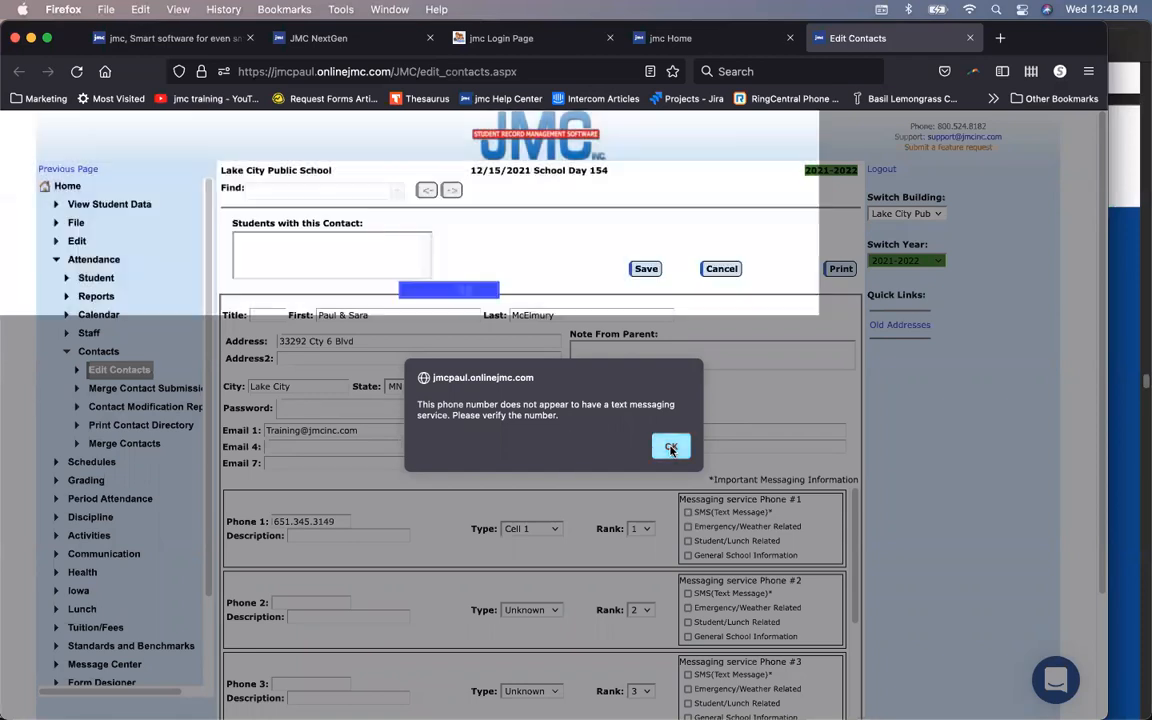
click(530, 528)
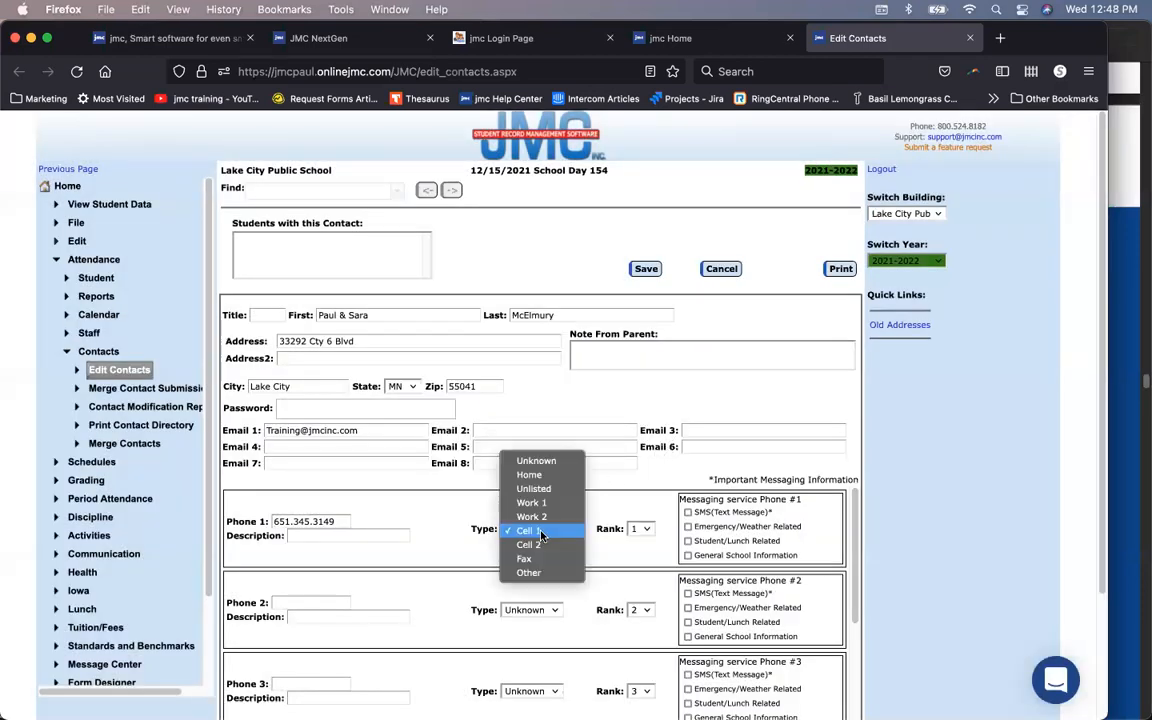
click(545, 475)
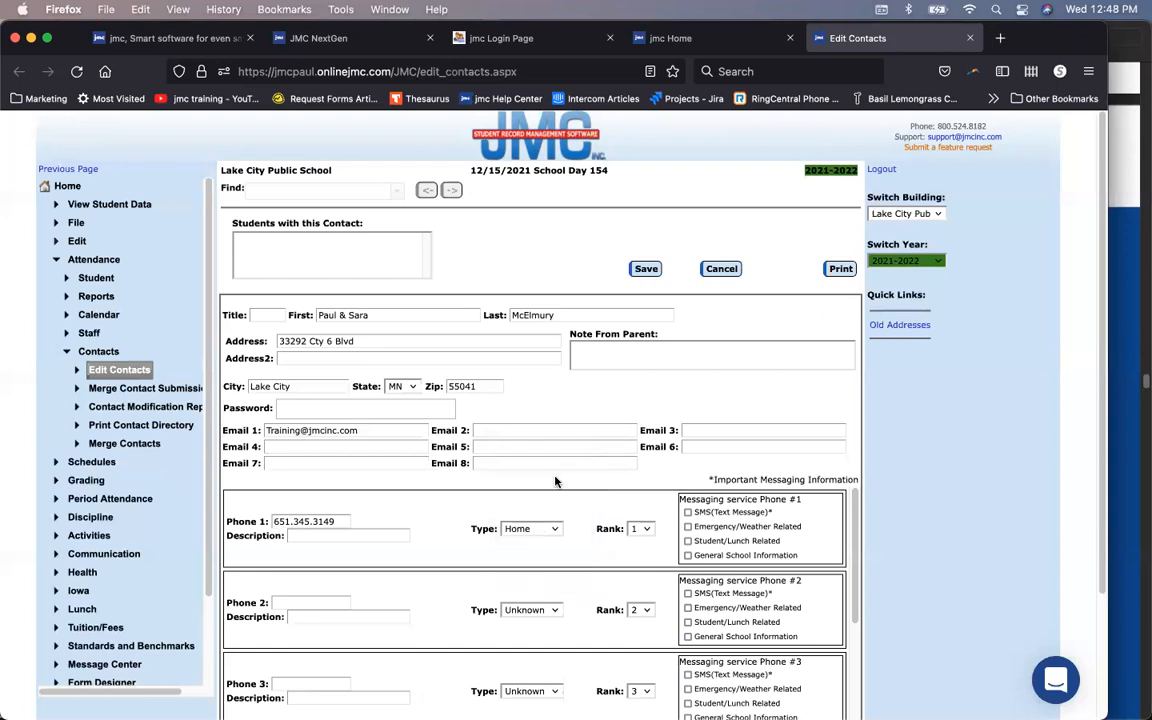
click(643, 272)
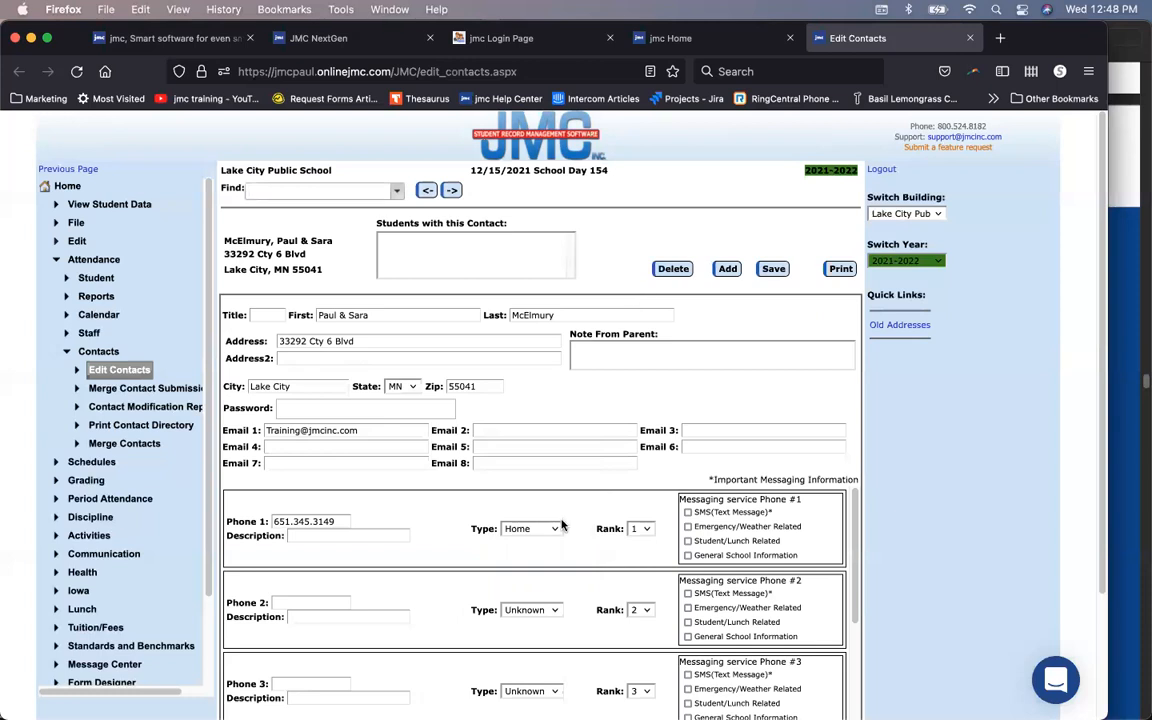
Step: Subscribe Phone 1 to General School Information, Student/Lunch and Emergency/Weather messages, then save
click(687, 555)
click(687, 540)
click(687, 526)
click(687, 512)
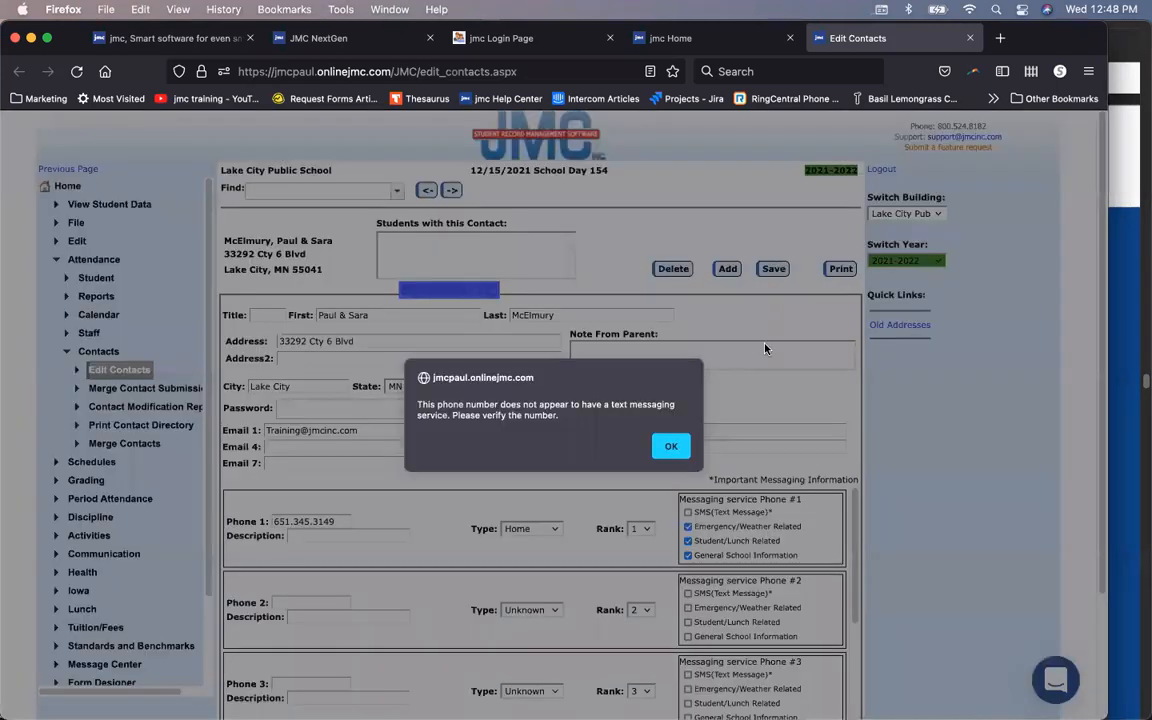
click(669, 445)
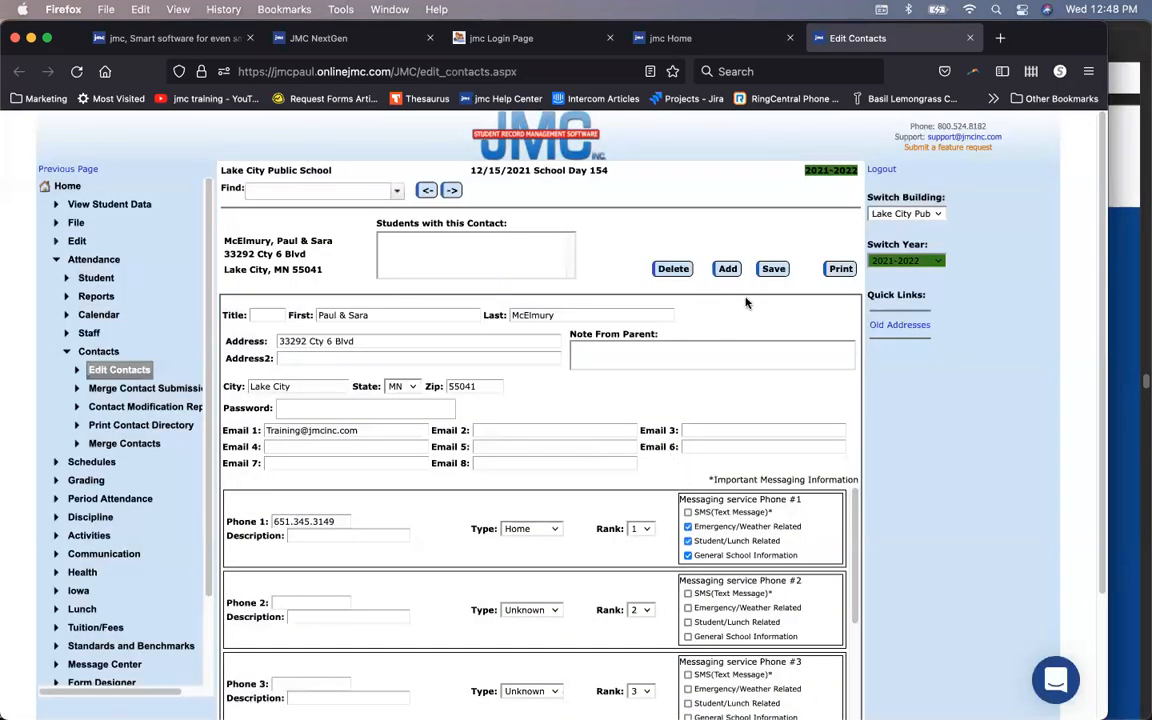
click(765, 272)
scroll(485, 551, down, 1)
scroll(485, 551, down, 3)
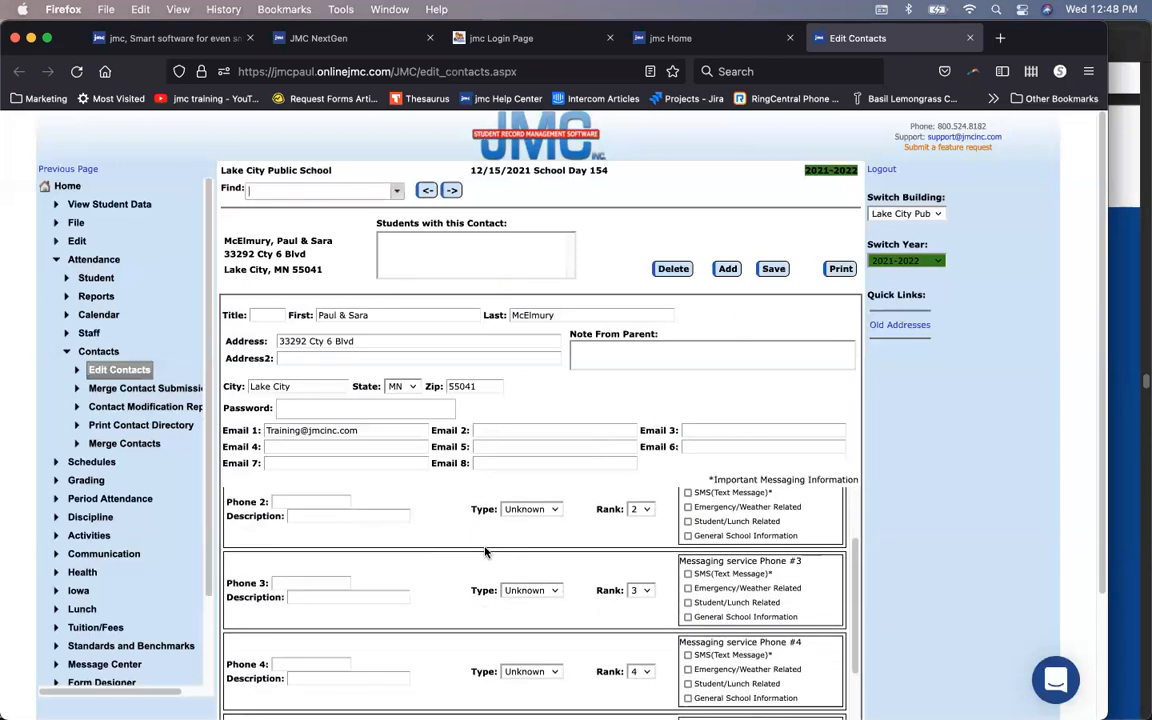
scroll(487, 600, up, 4)
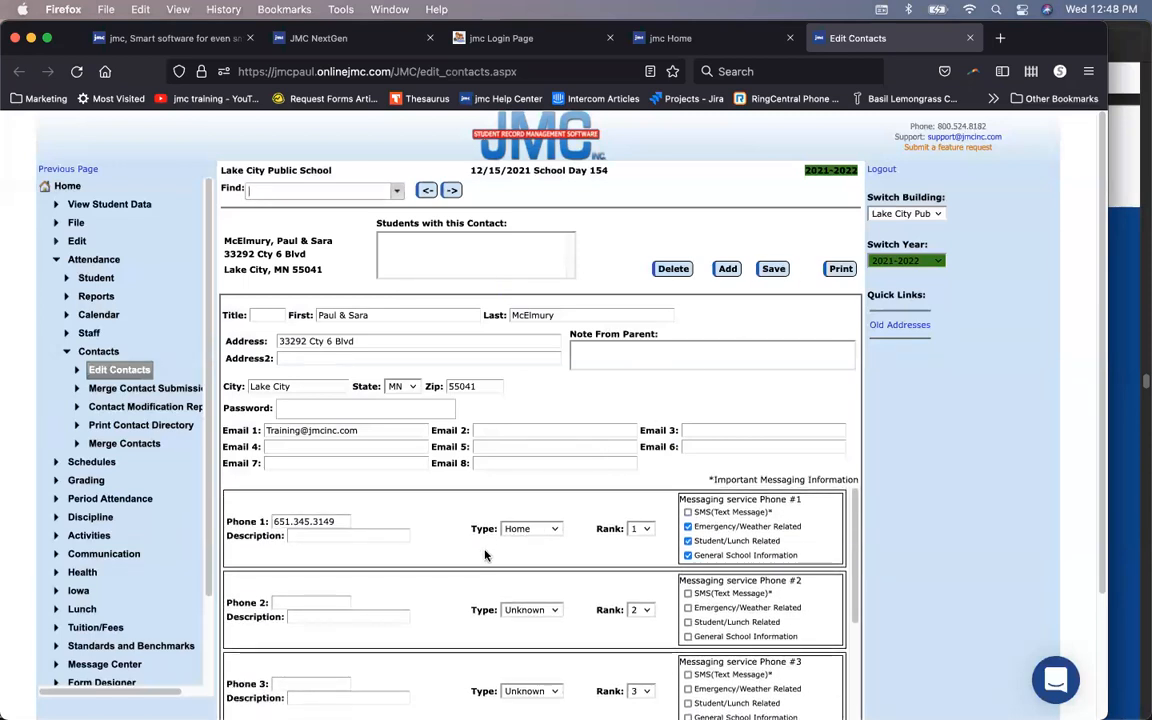
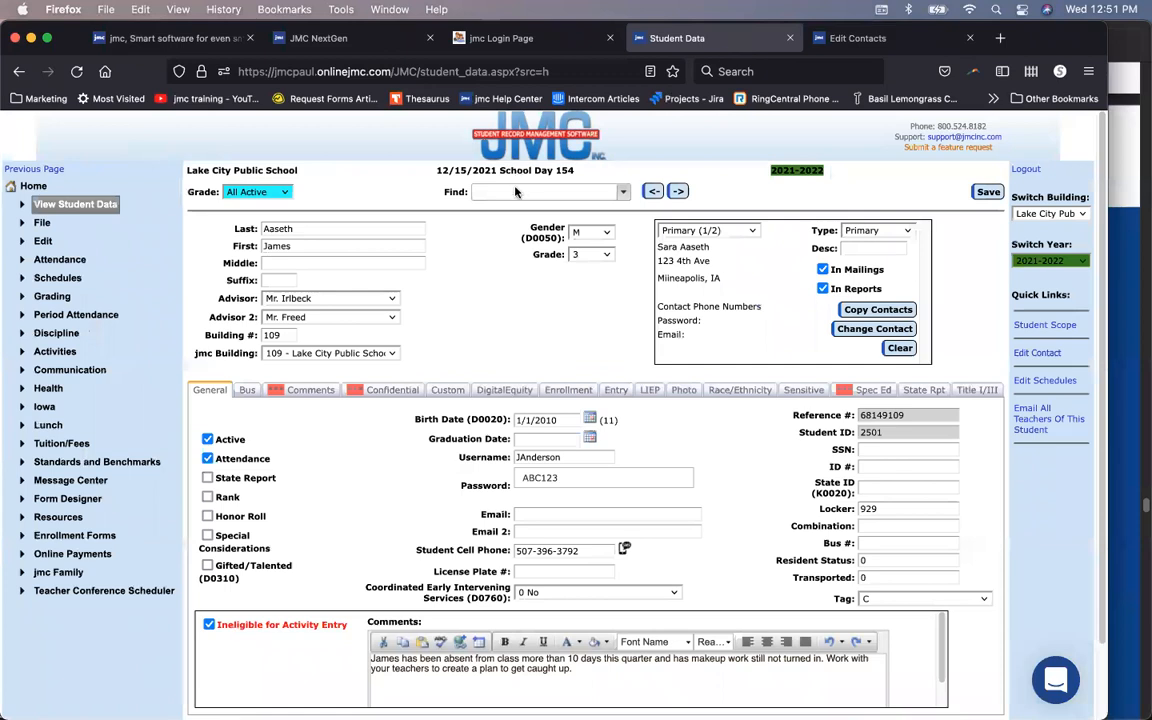
Step: Find and open the grade 9 student's record via 'mcel', then start Copy Contacts, accepting the overwrite warning
text(mcel)
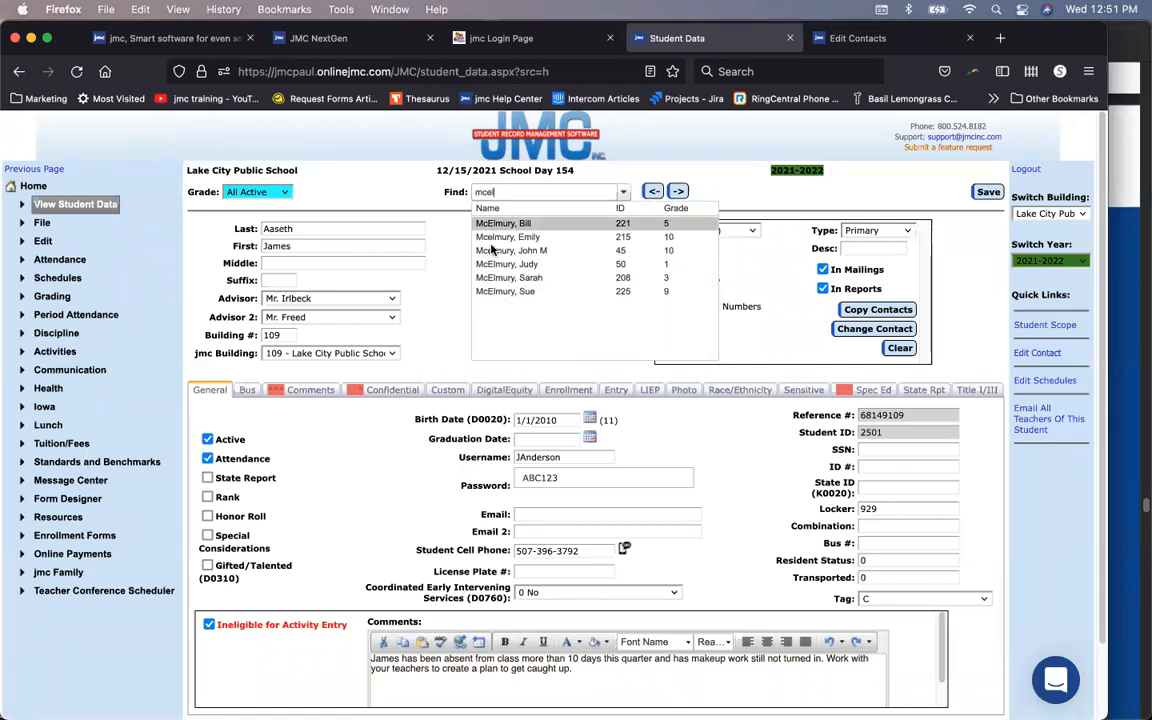
click(533, 291)
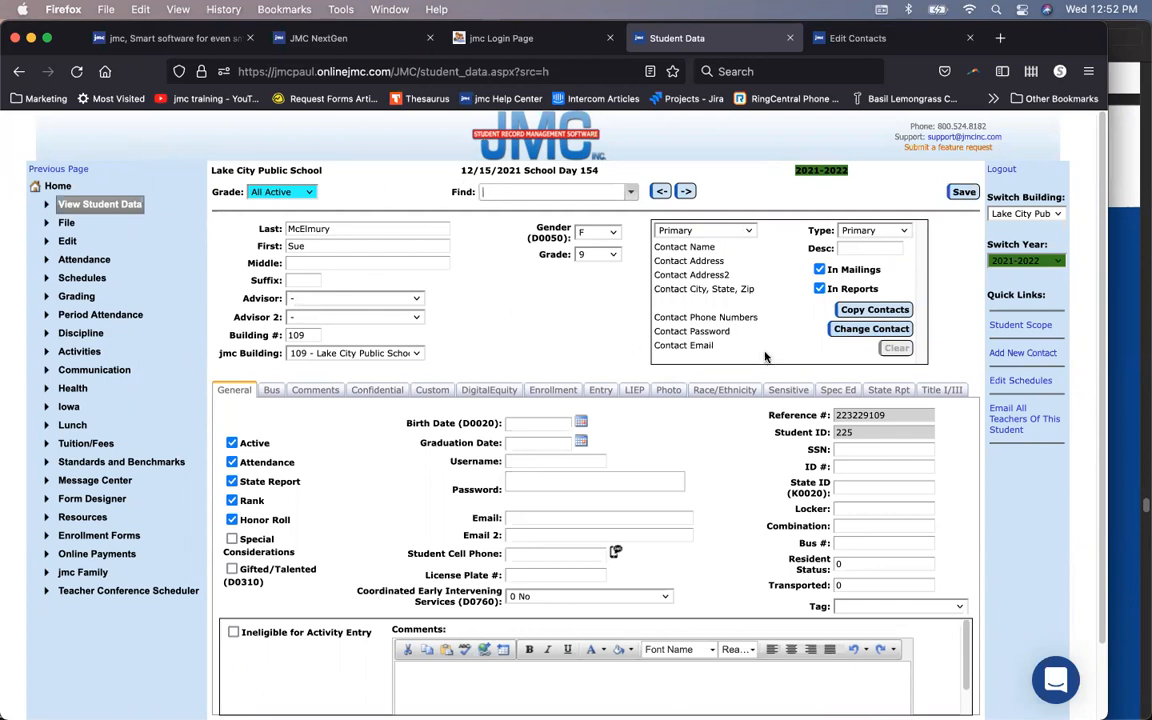
click(861, 312)
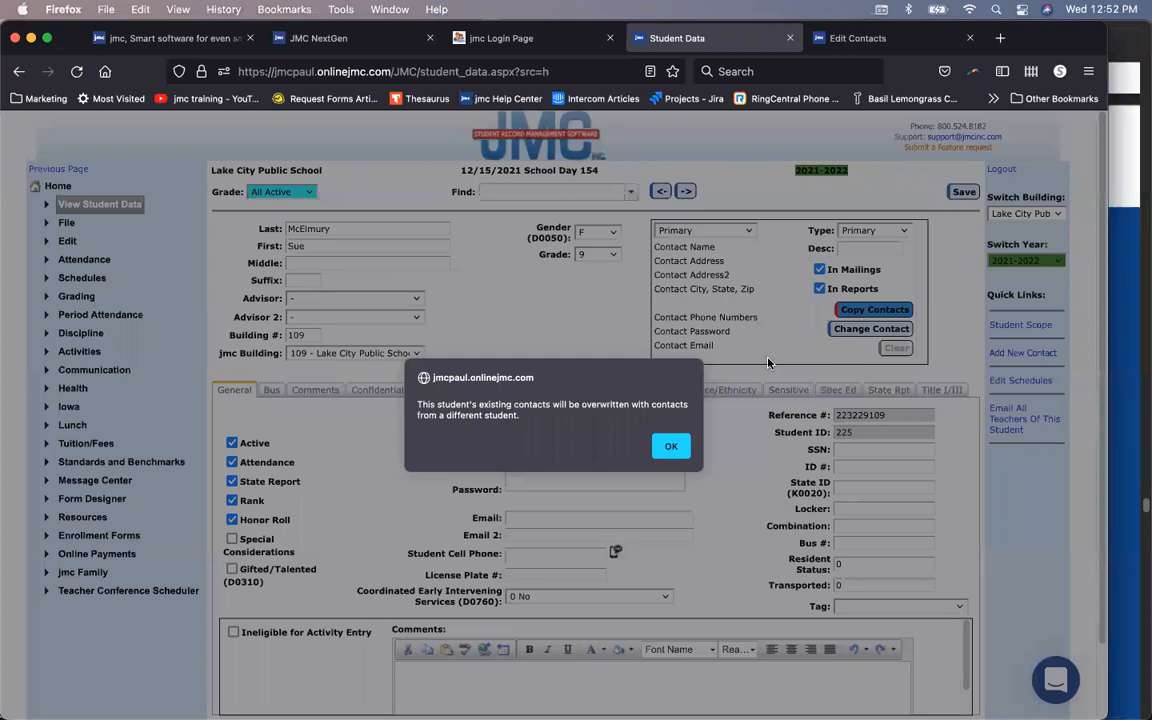
click(671, 446)
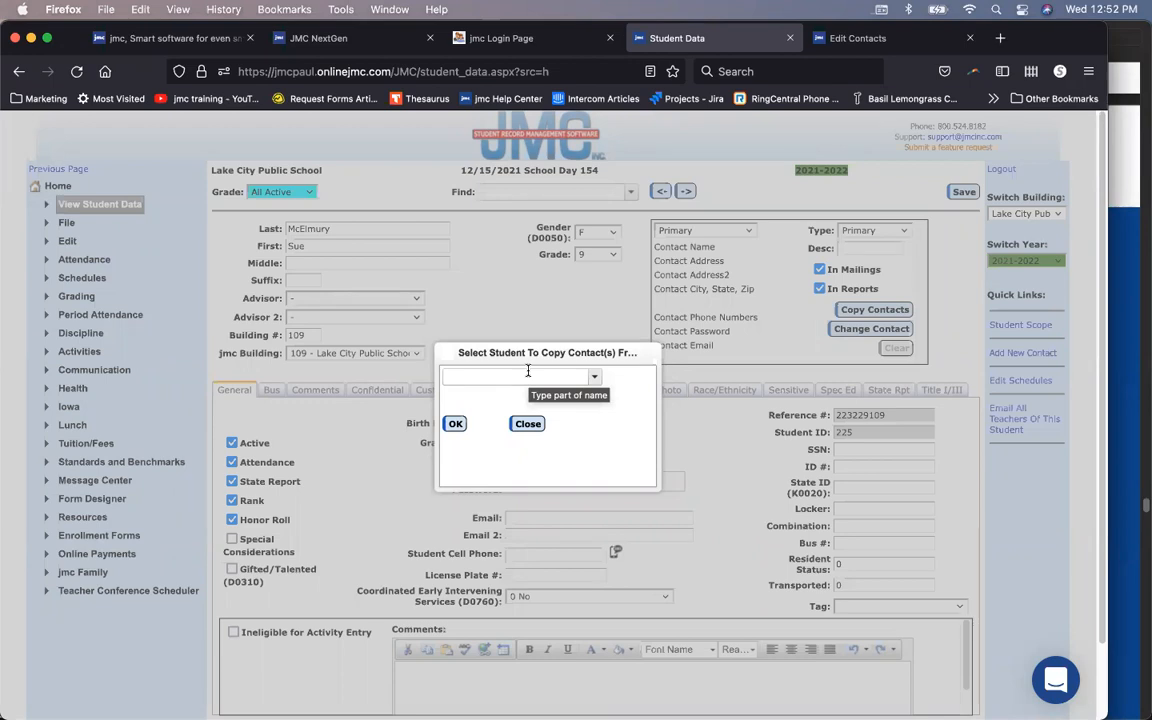
Step: Cancel the copy and assign the parents' shared contact, found by searching 'mc', to the student
click(527, 423)
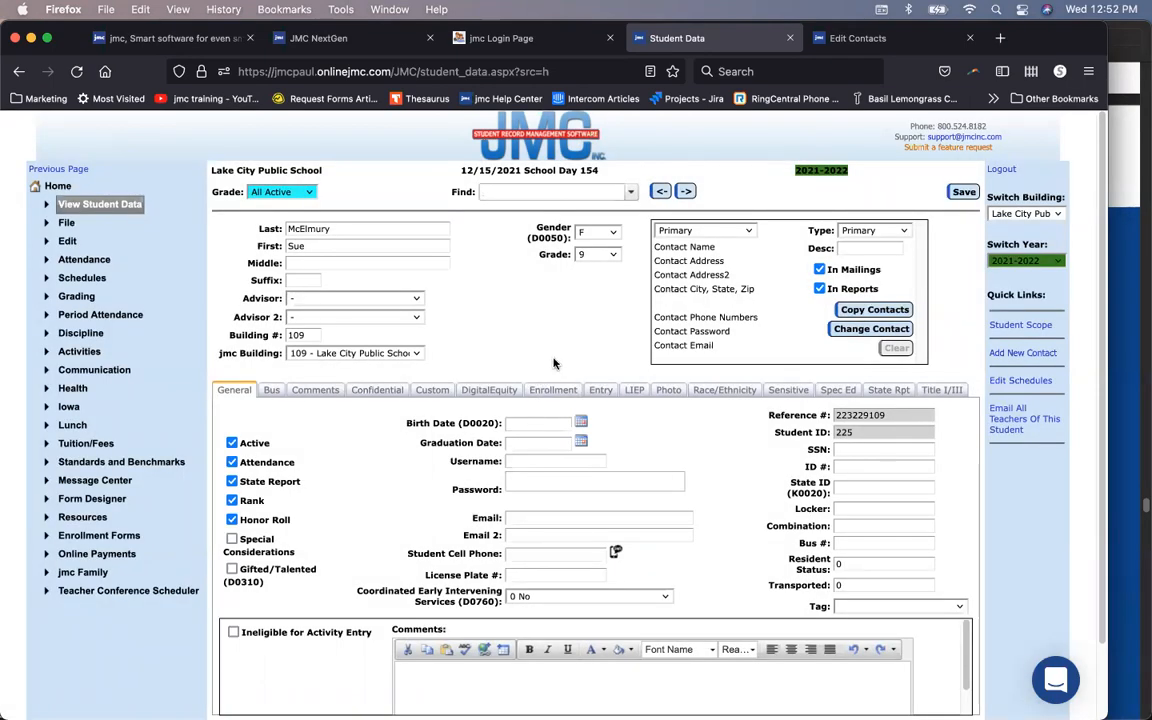
click(842, 332)
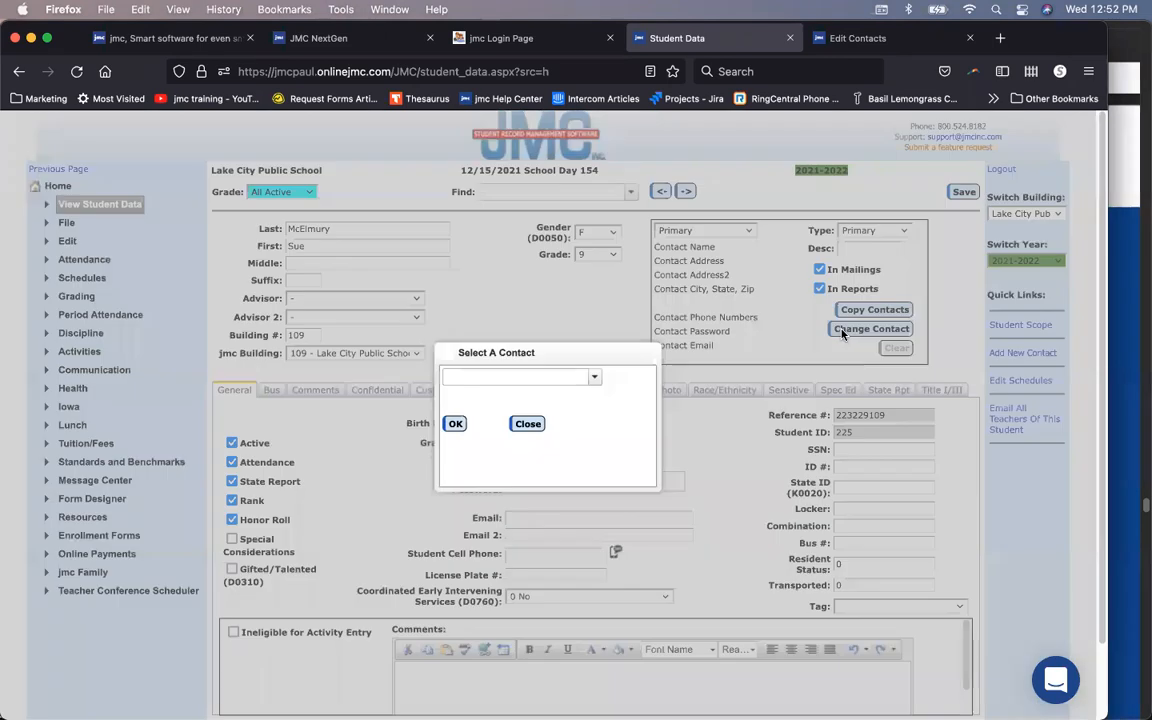
click(492, 375)
text(mcel)
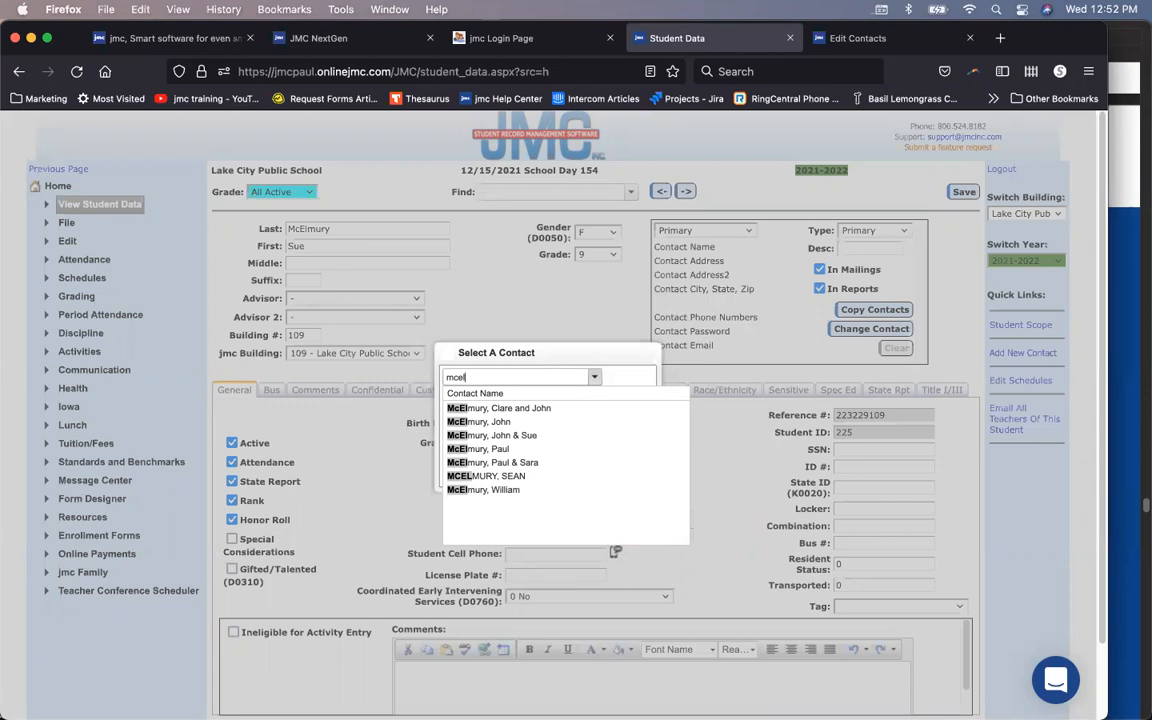
click(883, 38)
click(722, 38)
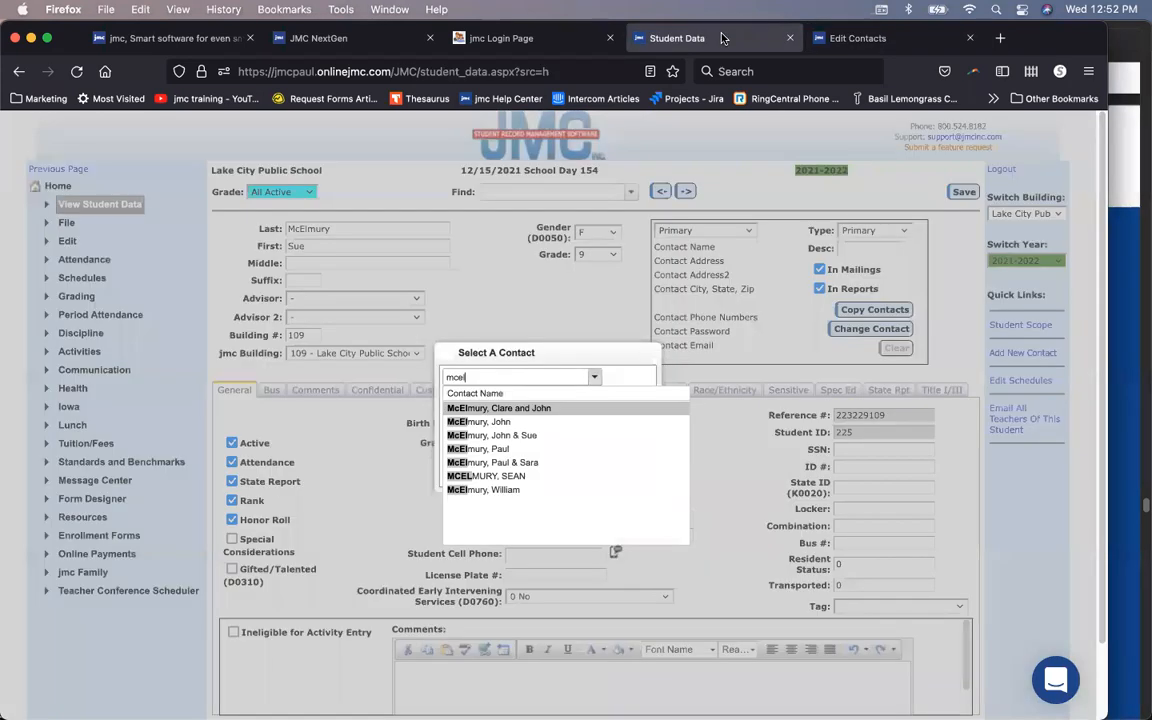
click(586, 461)
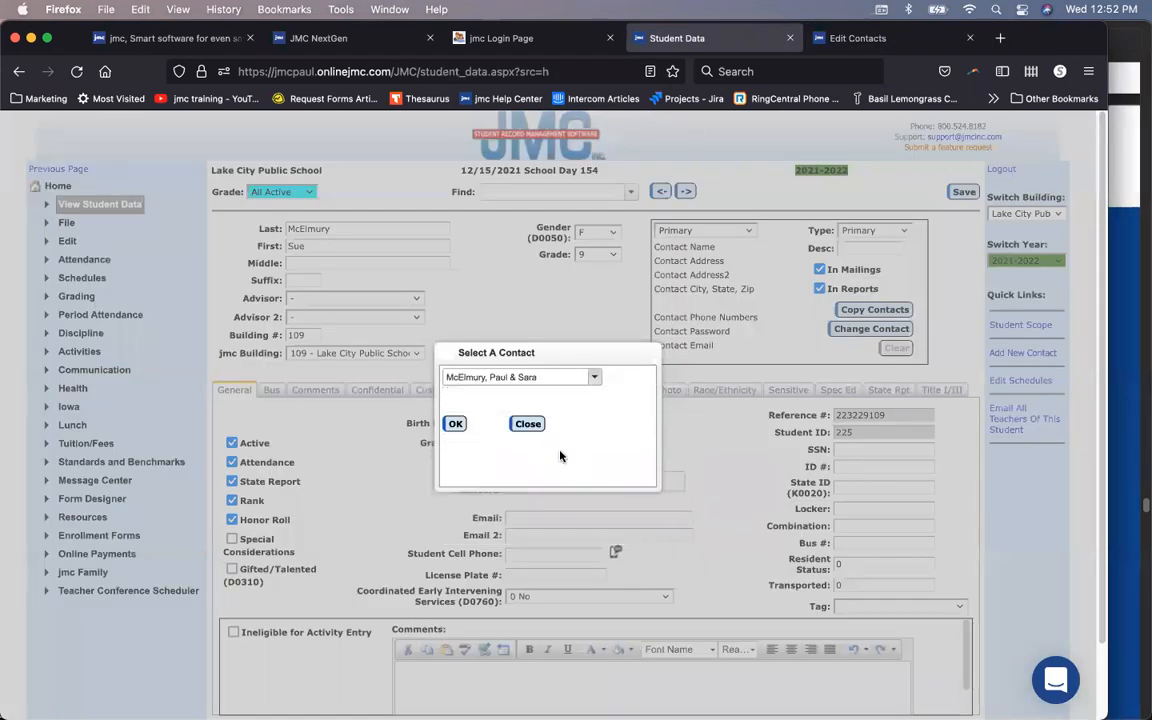
click(459, 424)
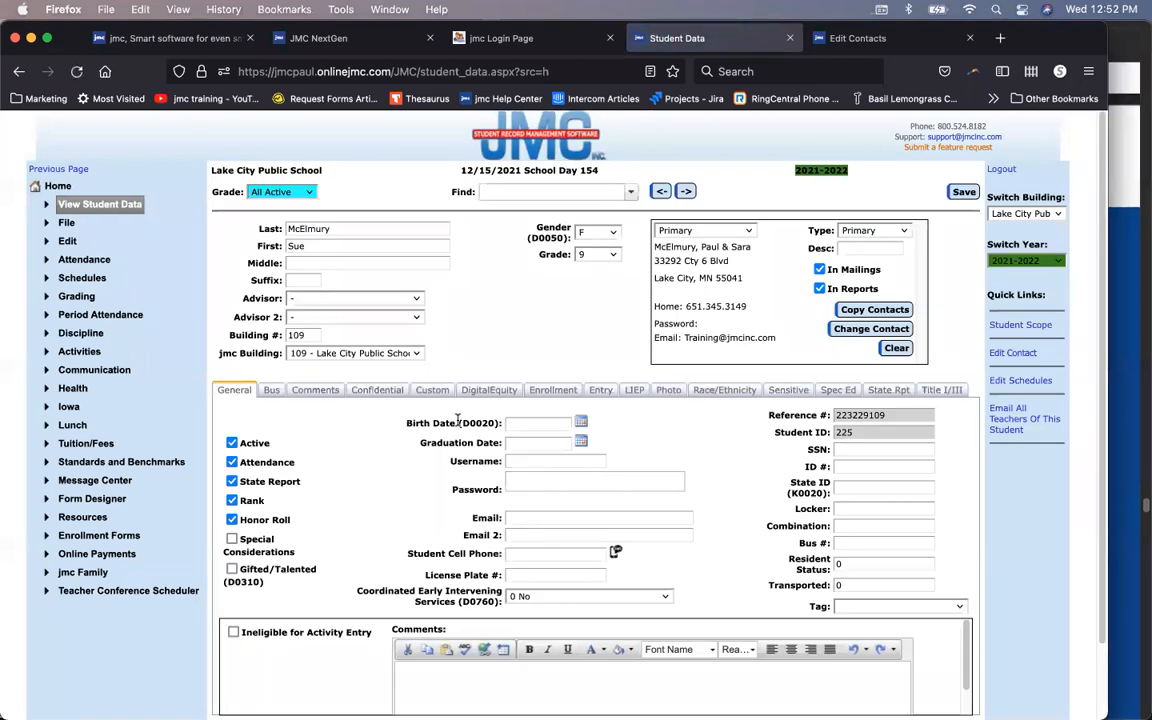
Step: Keep the contact type as Primary and enter the description 'Parent'
click(906, 235)
click(908, 236)
text(Parents)
Step: Save the Parents contact and switch to the empty second contact slot
click(960, 193)
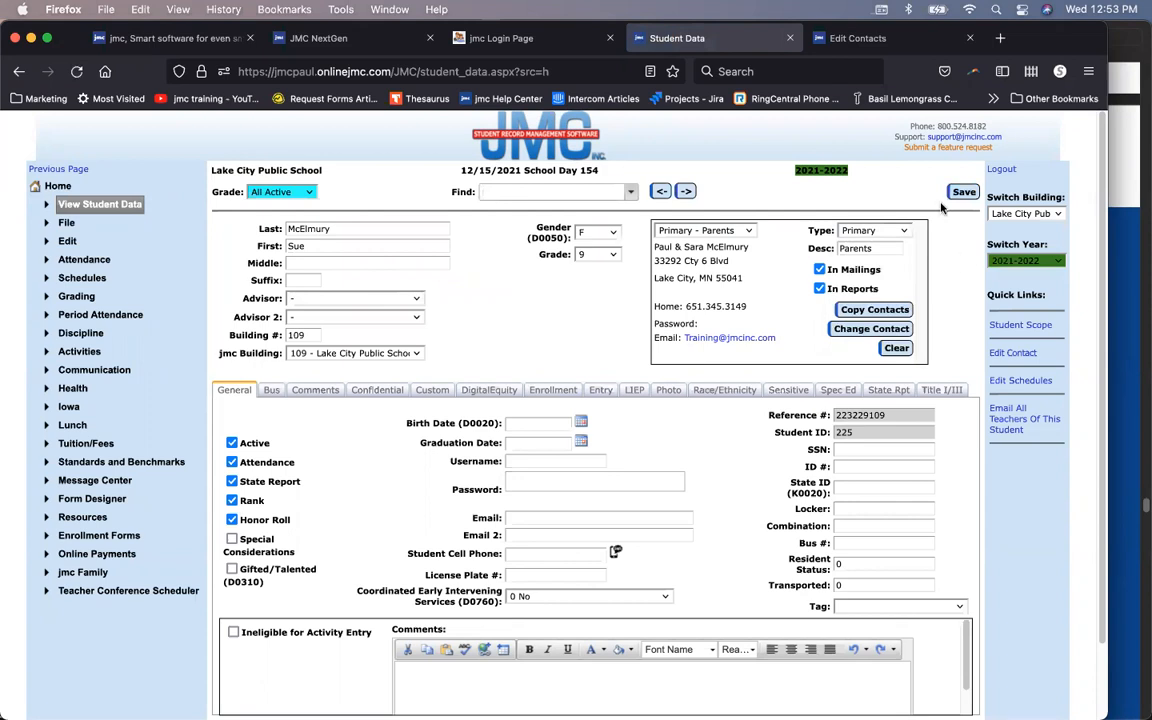
click(745, 231)
click(740, 261)
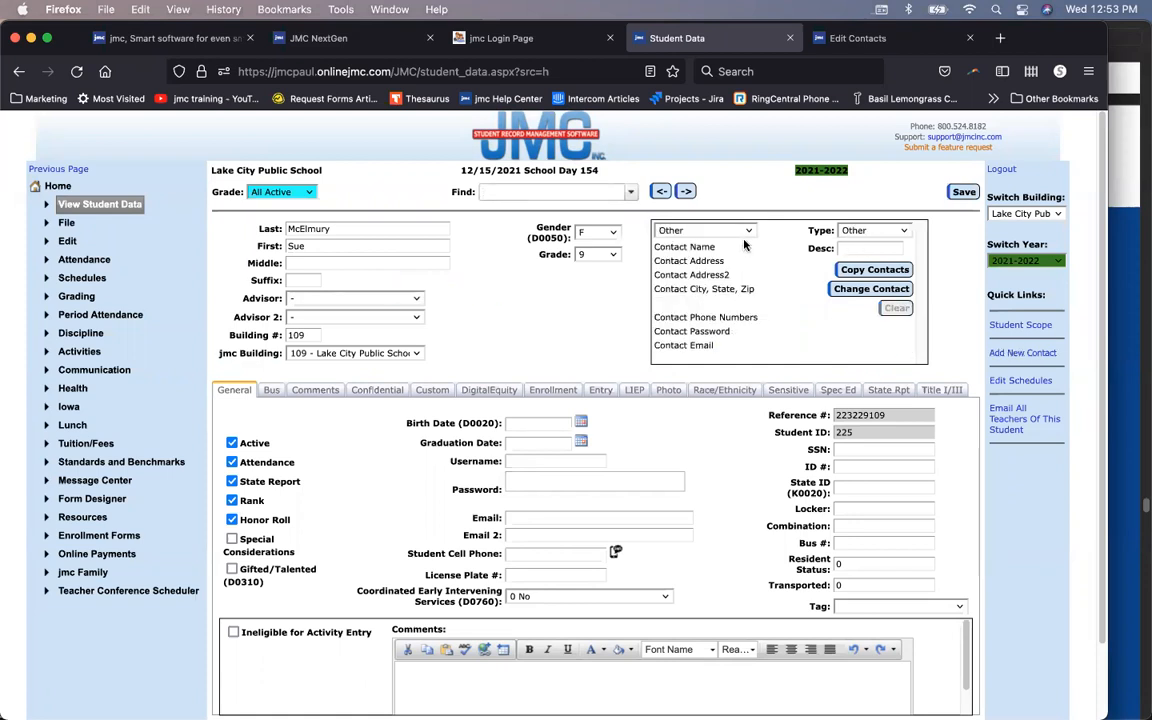
Step: Assign the uncle's existing contact, found by searching 'freid', to the second slot
click(848, 289)
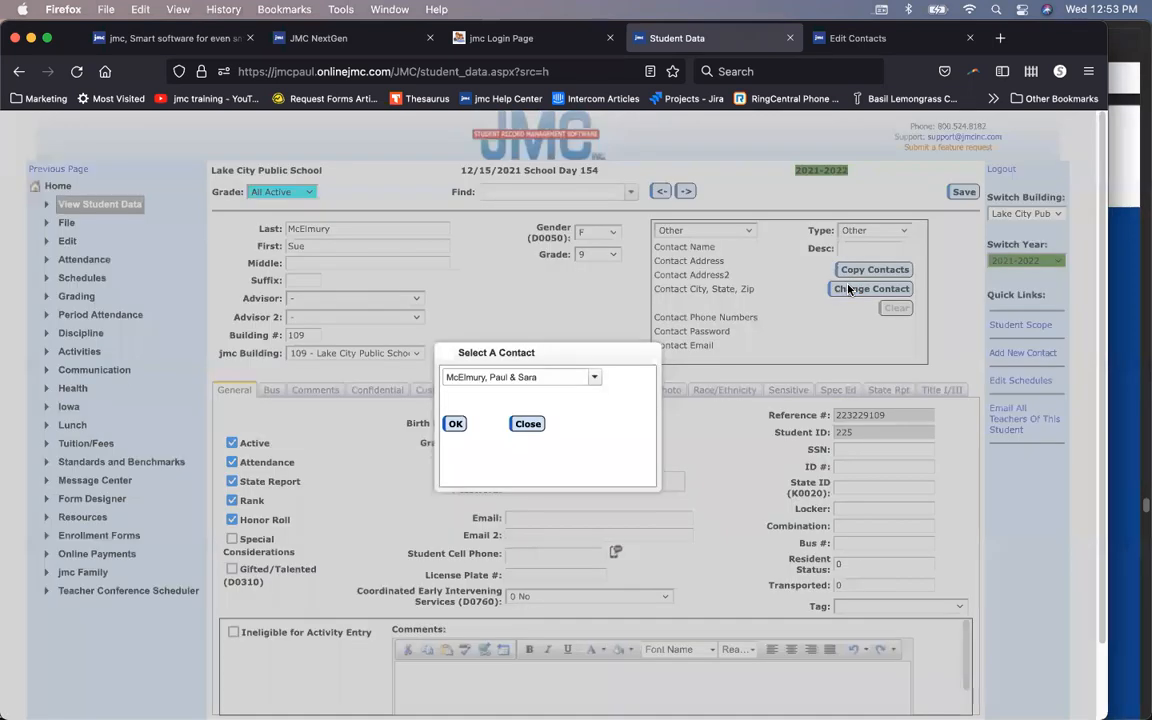
click(594, 377)
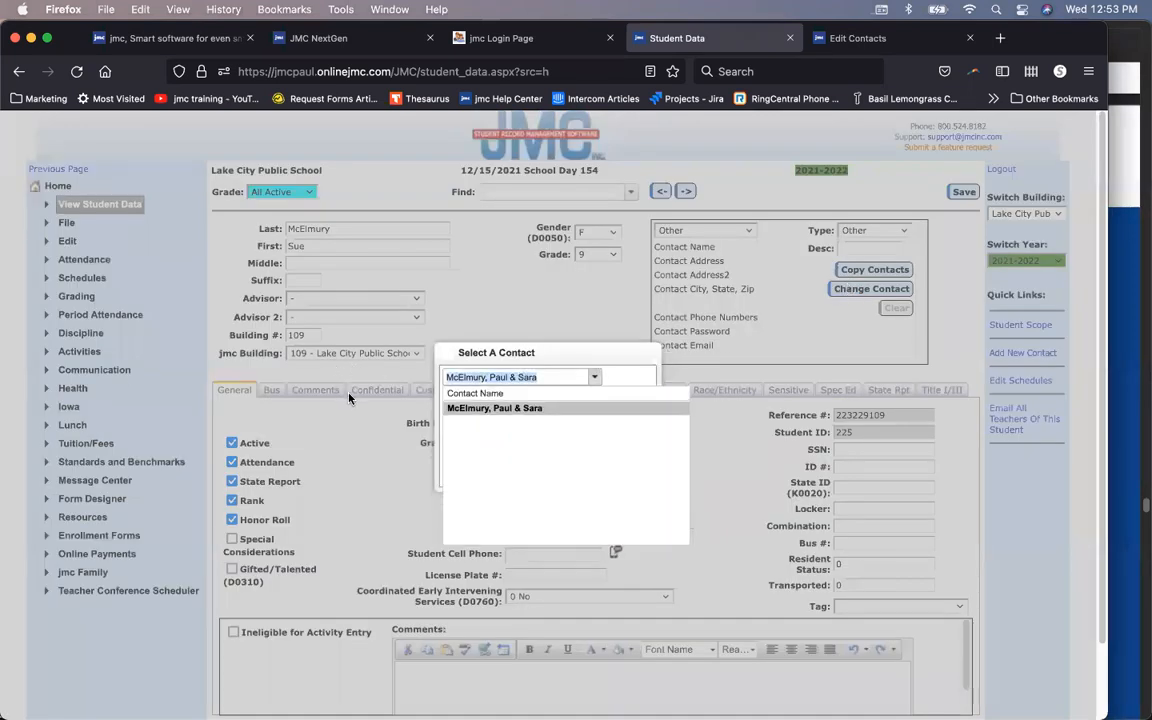
text(freid)
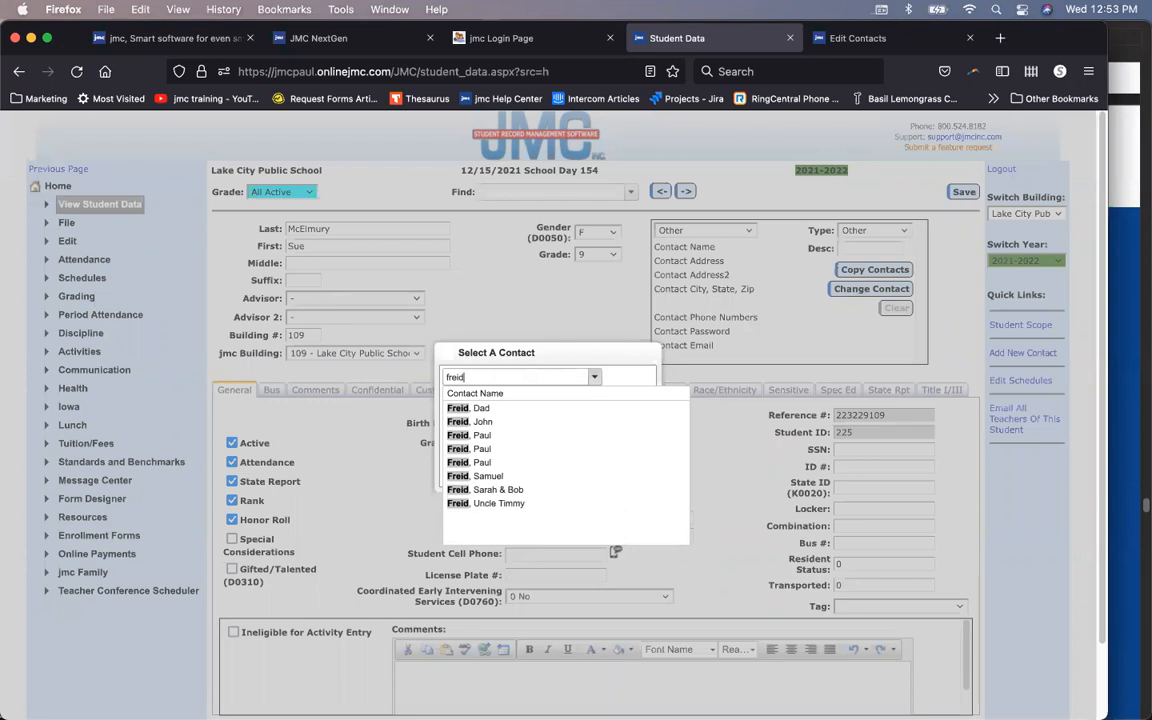
click(465, 421)
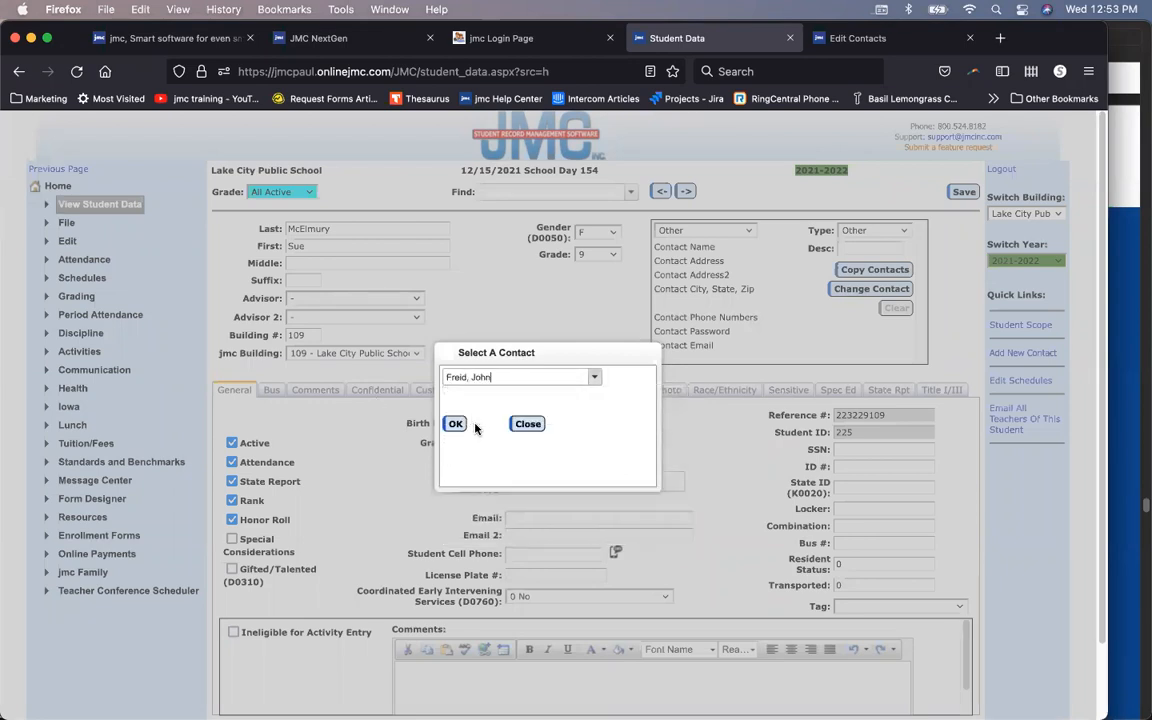
click(457, 430)
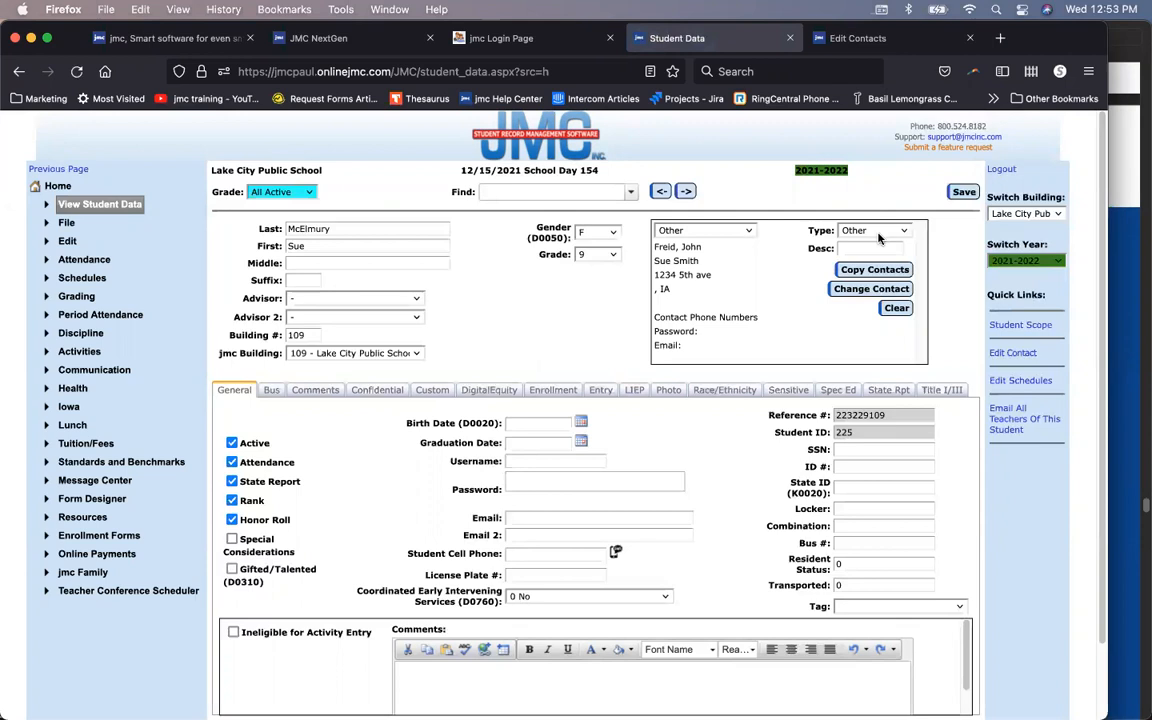
Step: Set this contact's type to Secondary, describe it as 'Uncle', and save
click(884, 233)
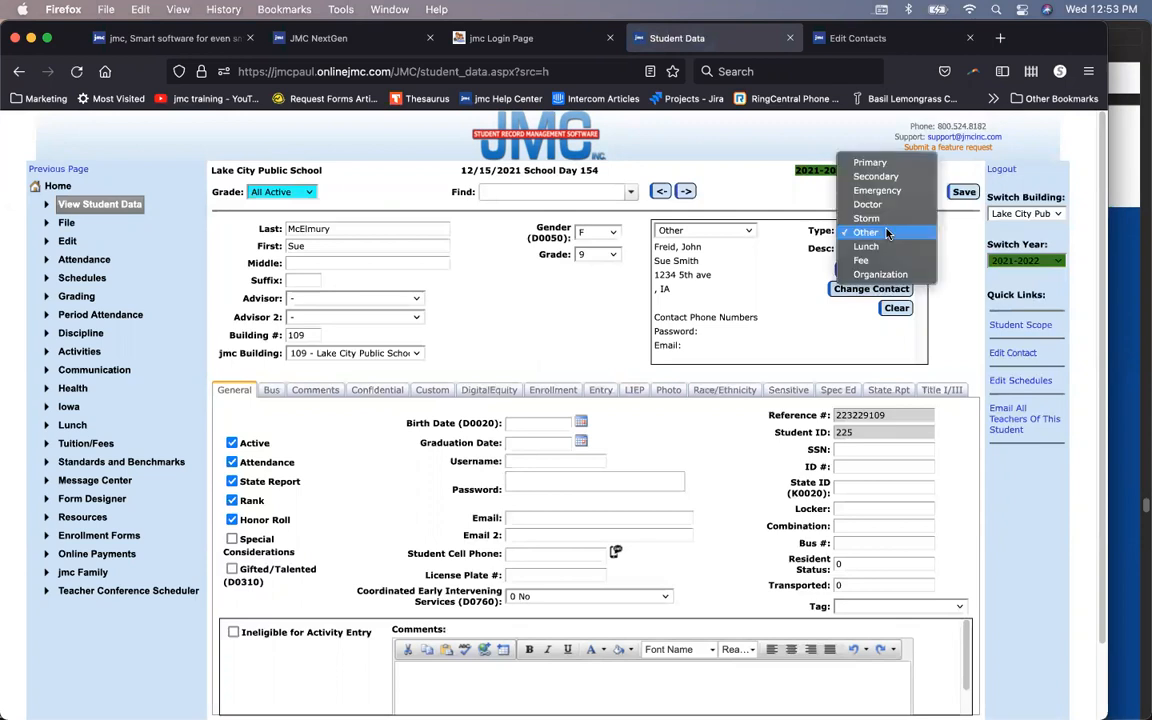
click(875, 176)
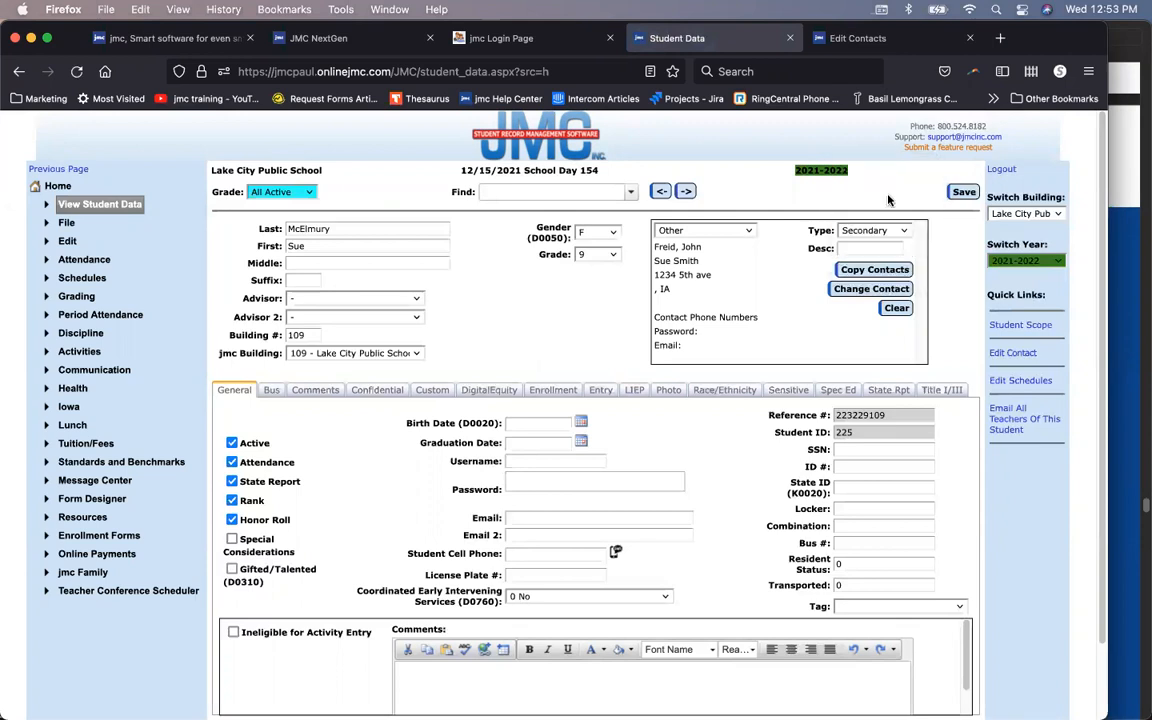
click(849, 249)
text(Uncle)
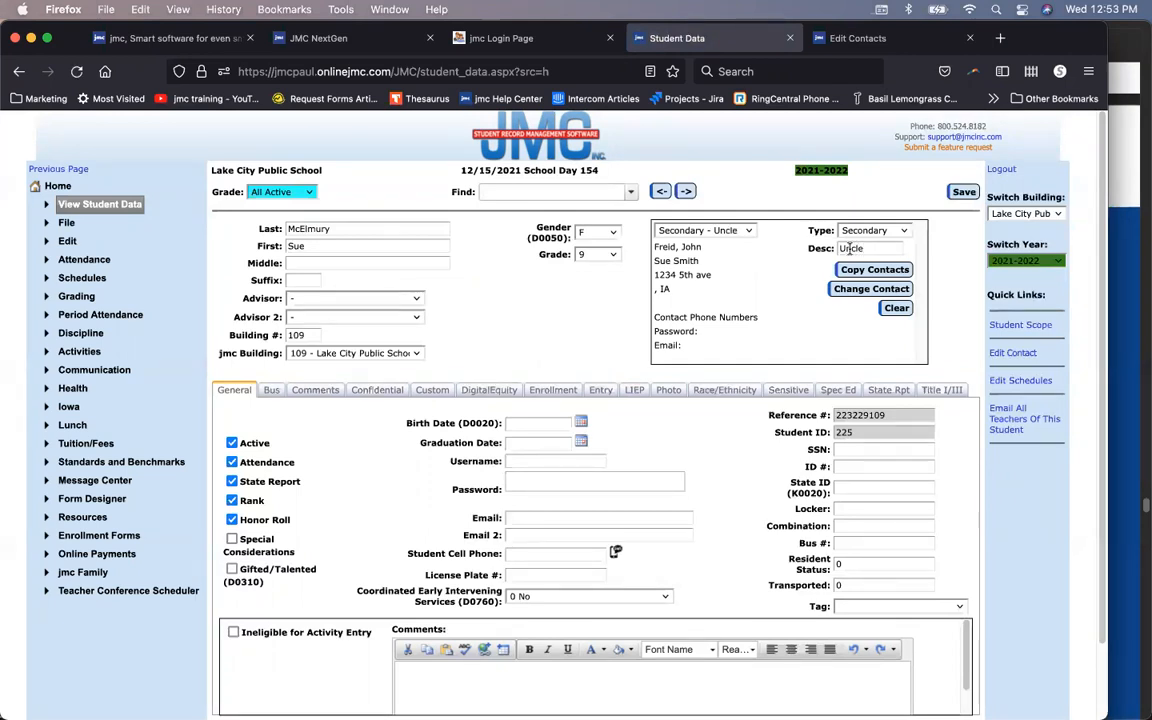
click(958, 194)
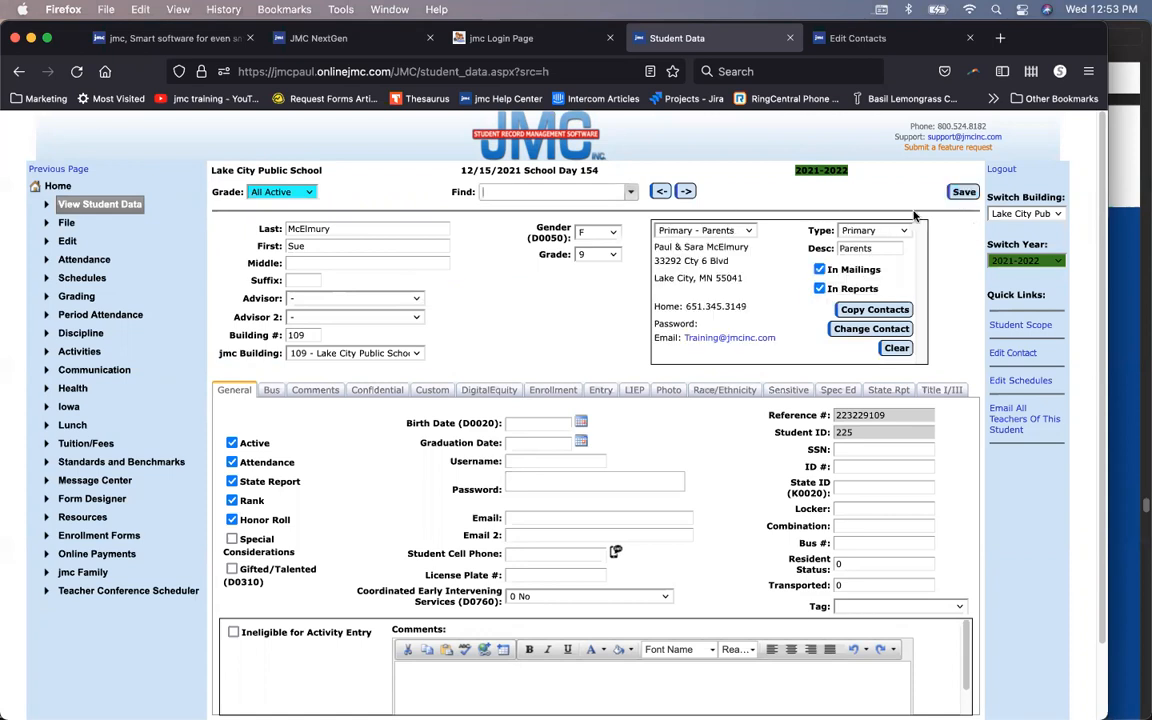
Step: Check the Secondary - Uncle contact, then switch to the next empty contact slot
click(752, 233)
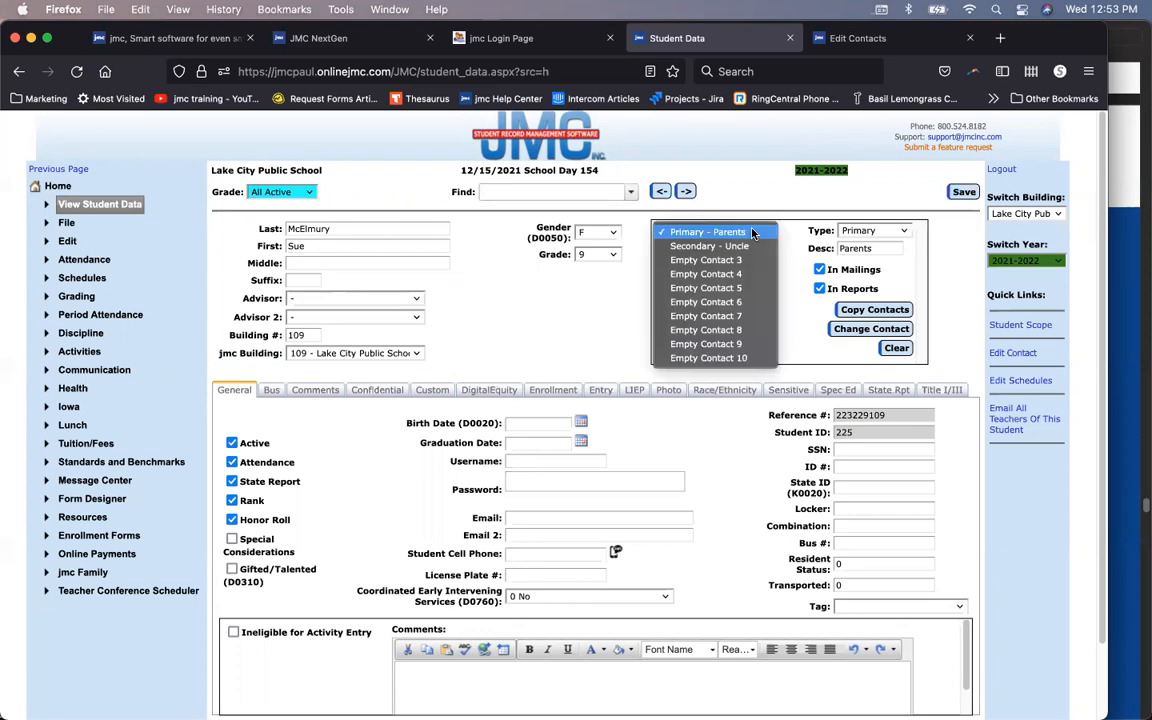
click(755, 244)
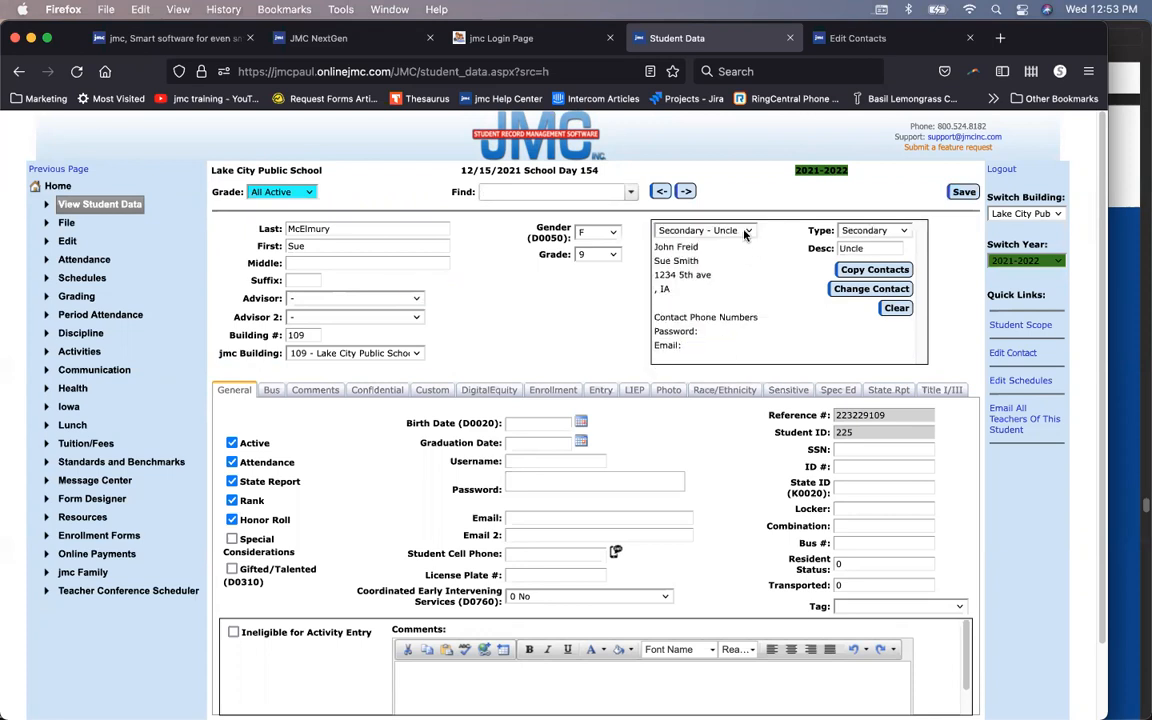
click(745, 232)
click(753, 248)
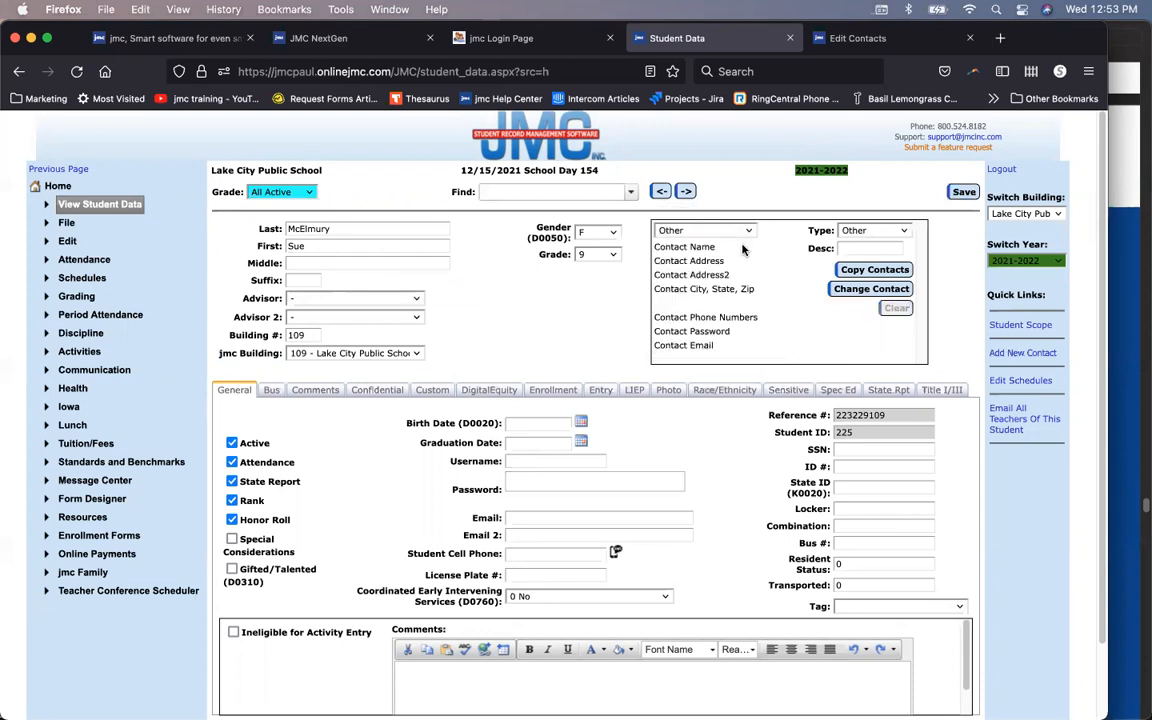
Step: Assign the grandparents' existing contact, found by searching 'smith', to the empty slot
click(849, 292)
click(855, 40)
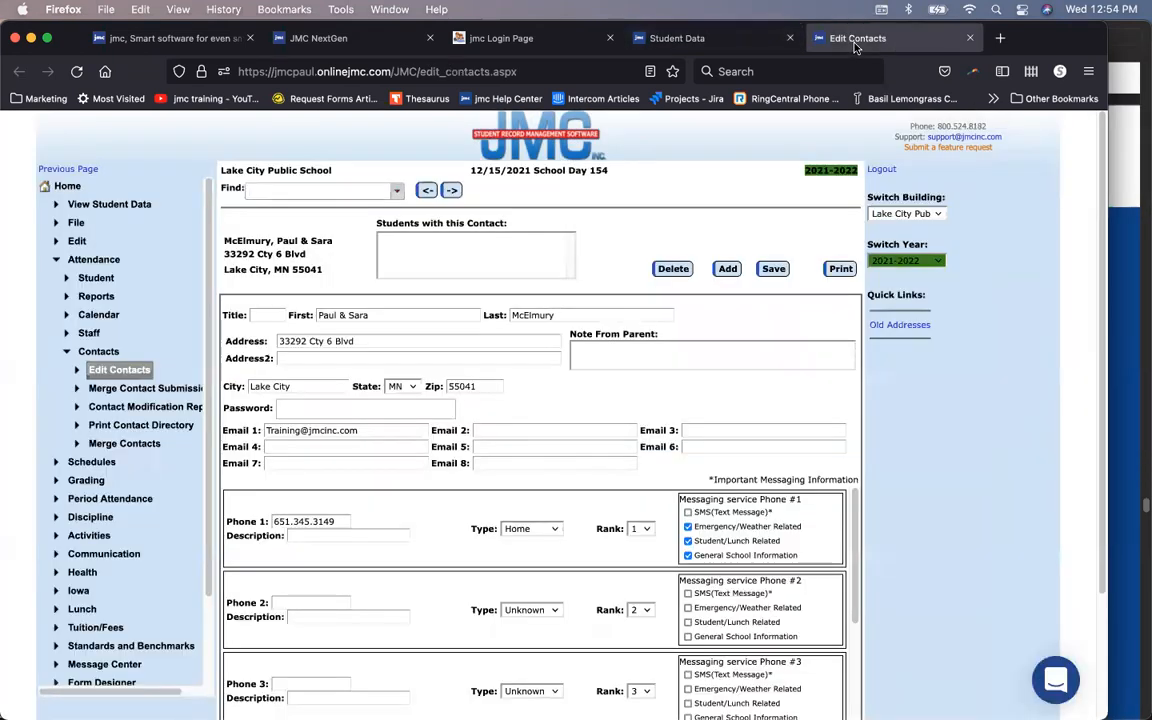
click(714, 42)
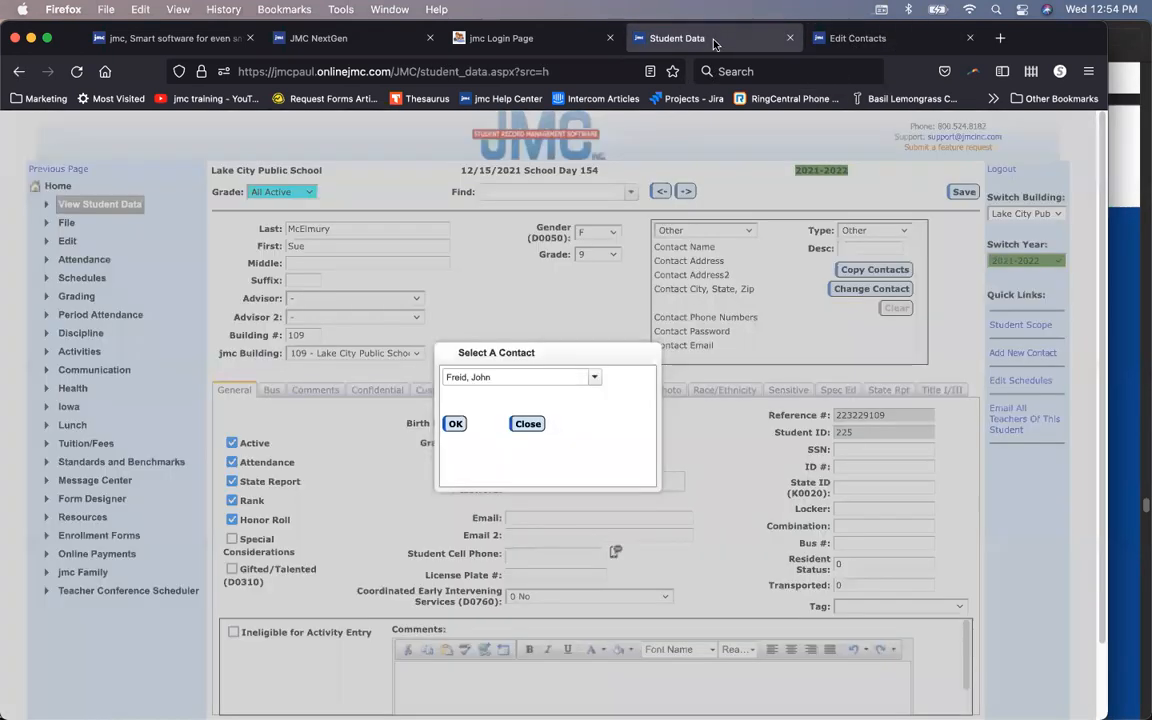
click(531, 375)
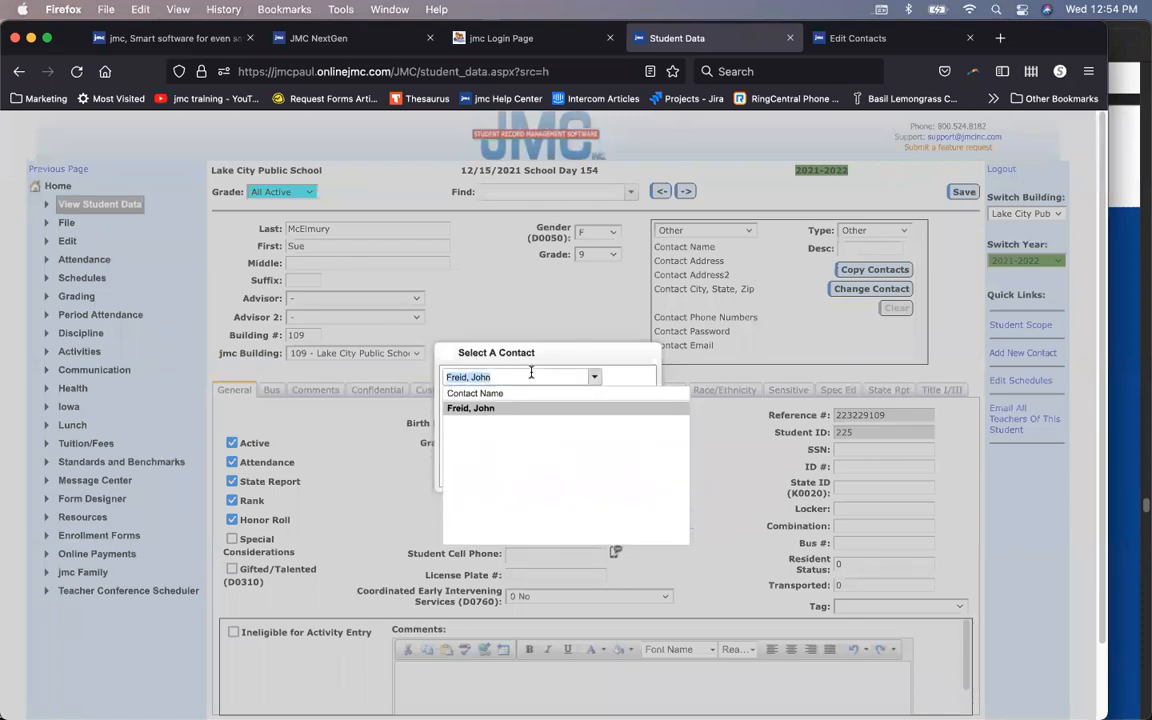
text(smith)
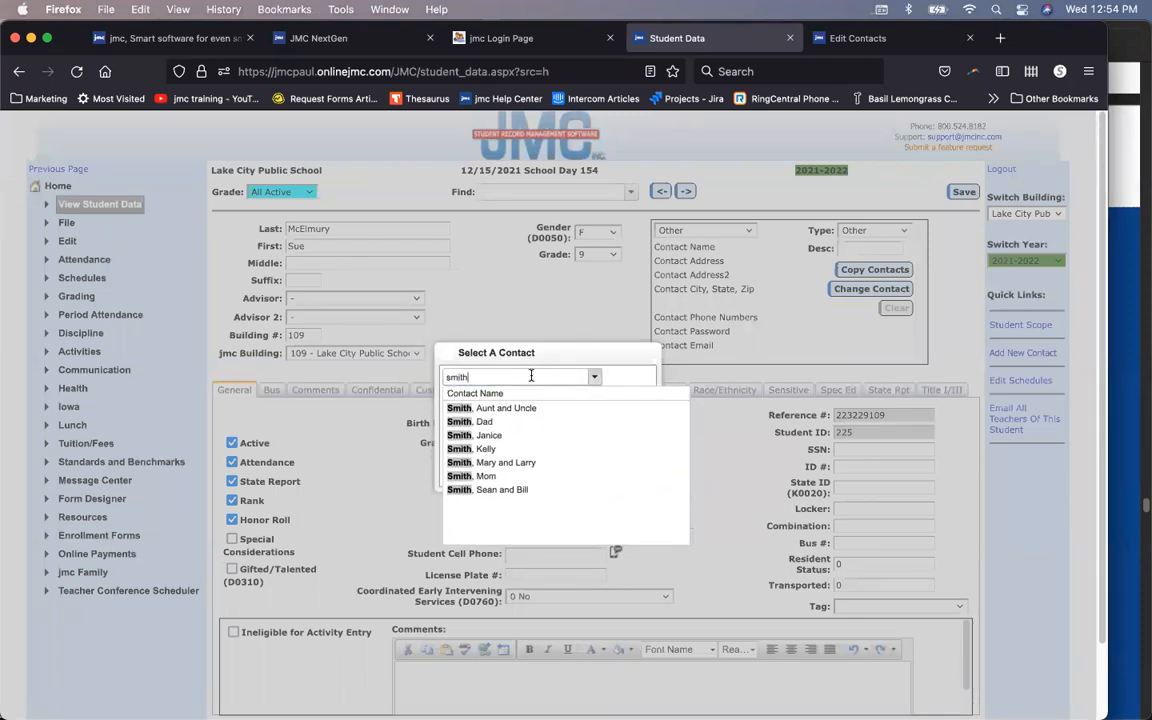
click(495, 463)
click(458, 427)
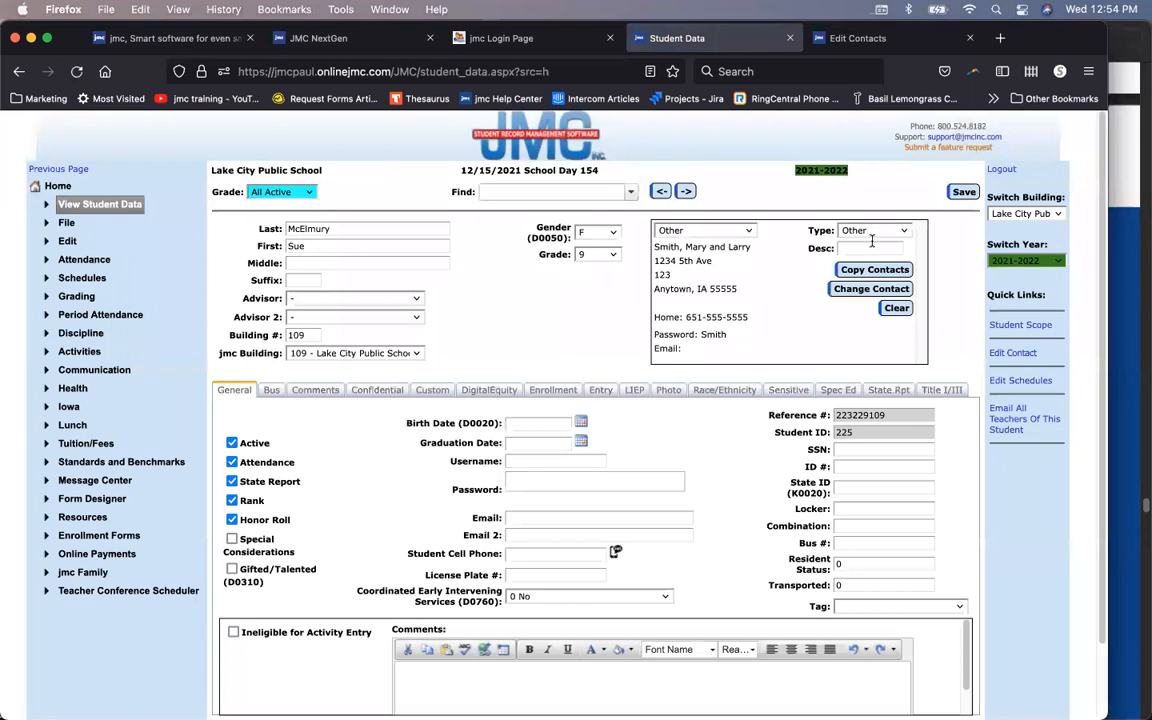
Step: Set the contact type to Emergency, describe it as 'Grandparent', and save the record
click(876, 231)
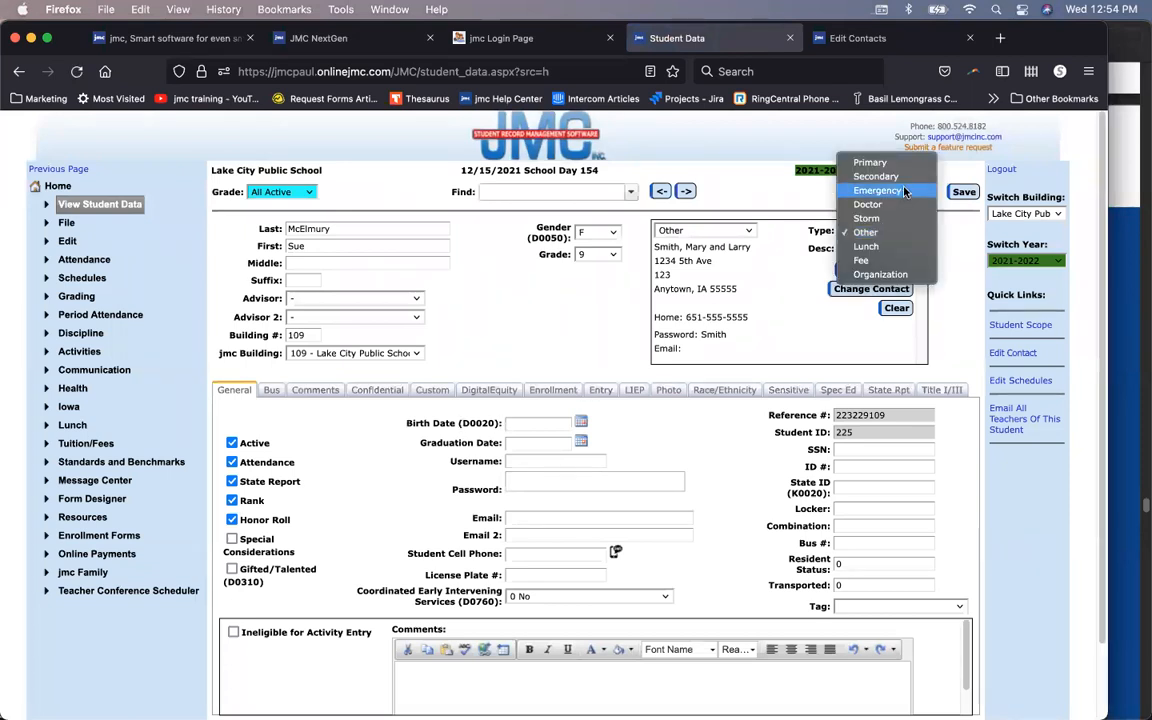
click(876, 190)
click(881, 243)
text(Grandparents)
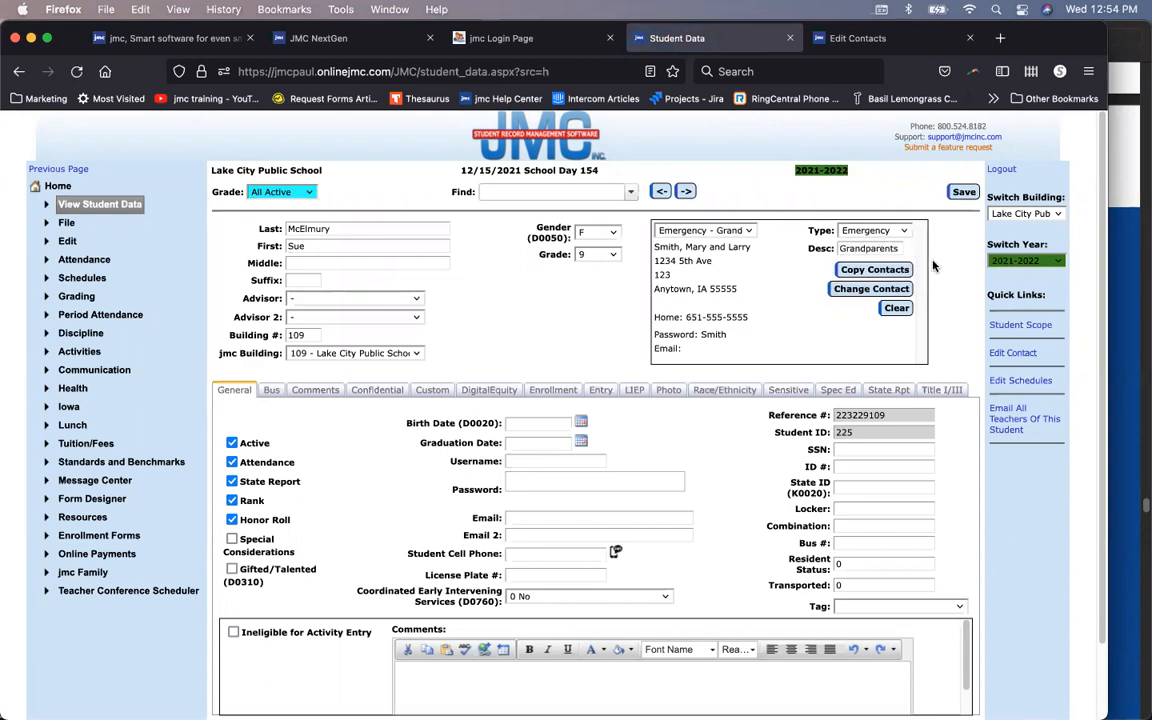
click(964, 195)
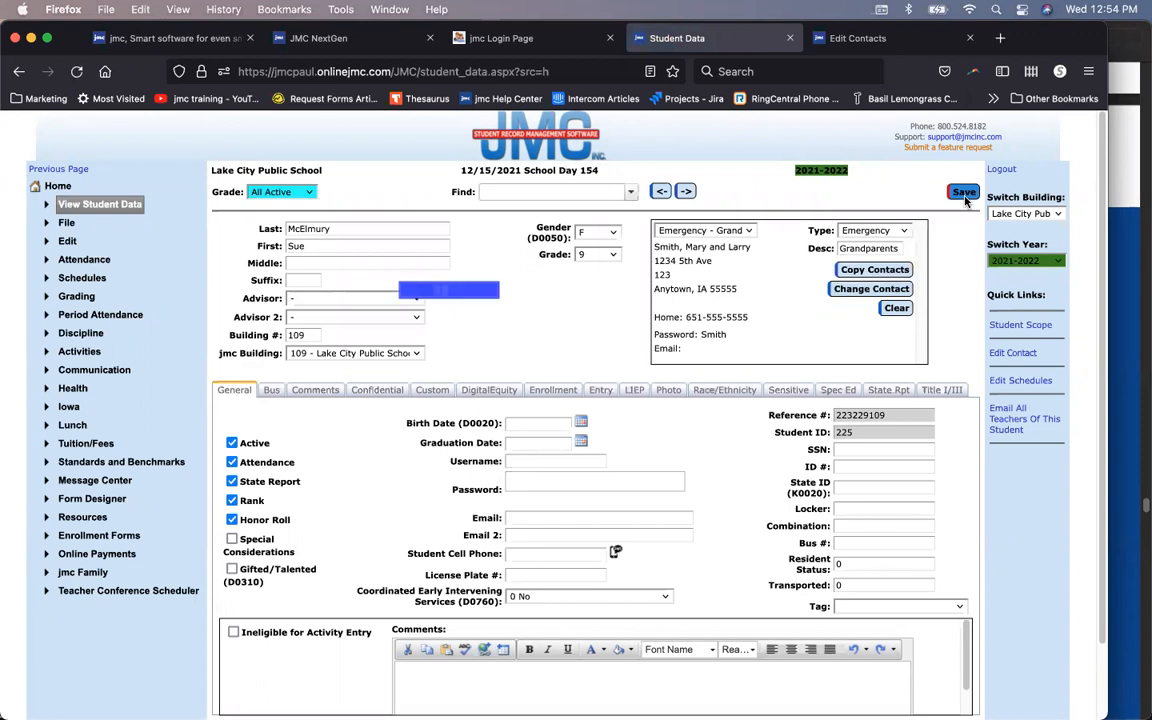
click(748, 232)
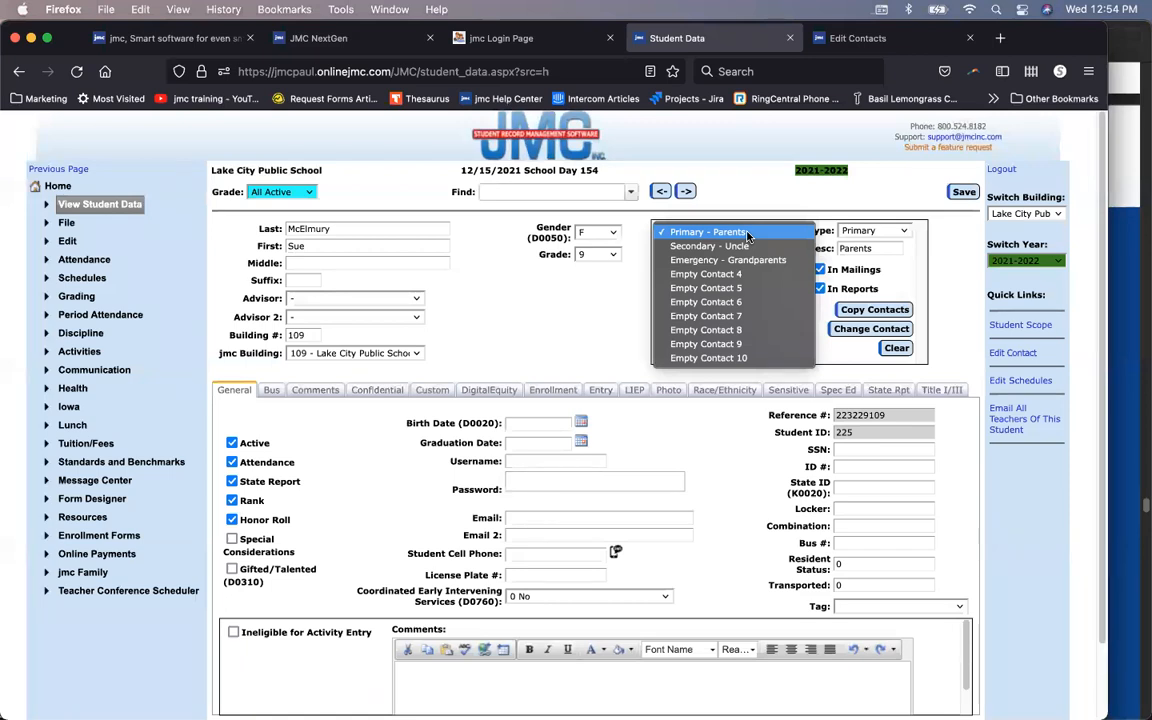
click(747, 233)
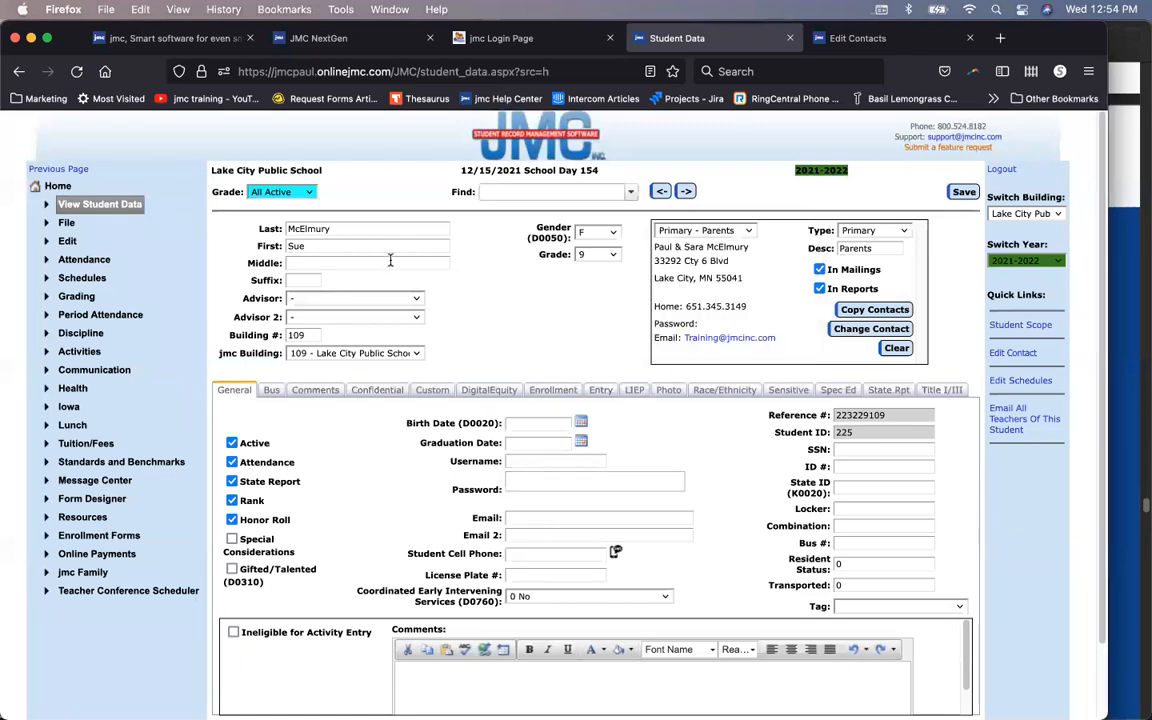
click(720, 231)
click(720, 231)
click(730, 230)
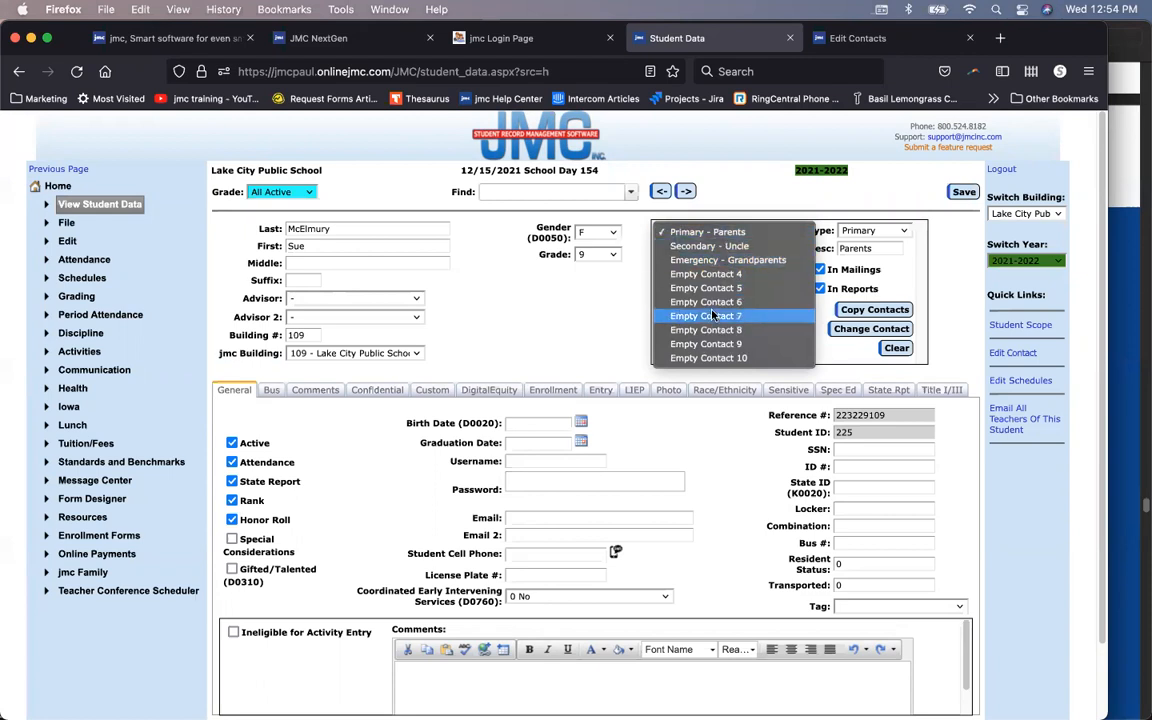
click(584, 307)
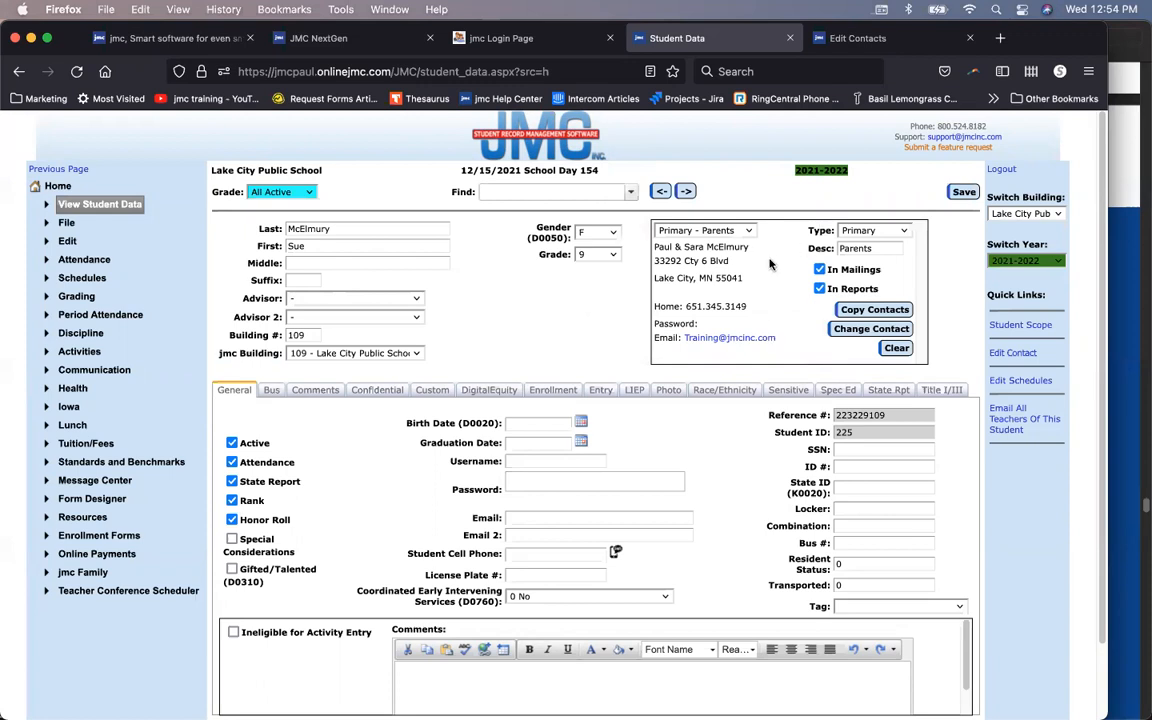
Step: Step through the records to the grade 3 sibling and start Copy Contacts
click(686, 191)
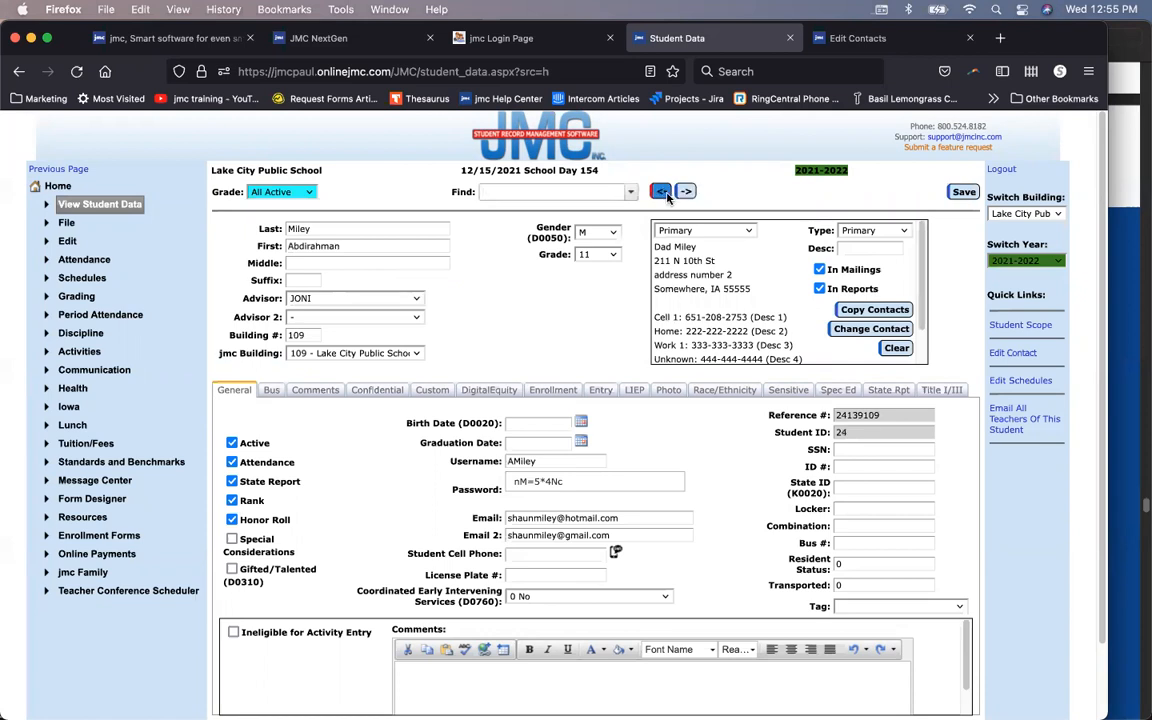
click(660, 194)
click(660, 194)
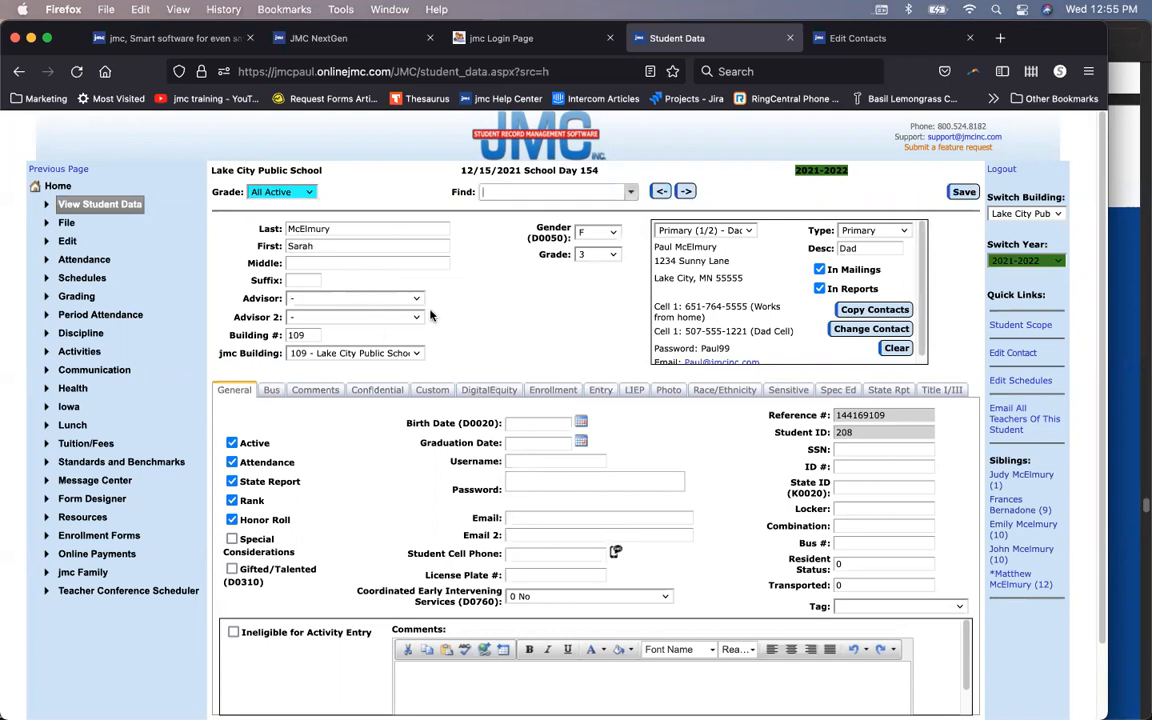
click(686, 191)
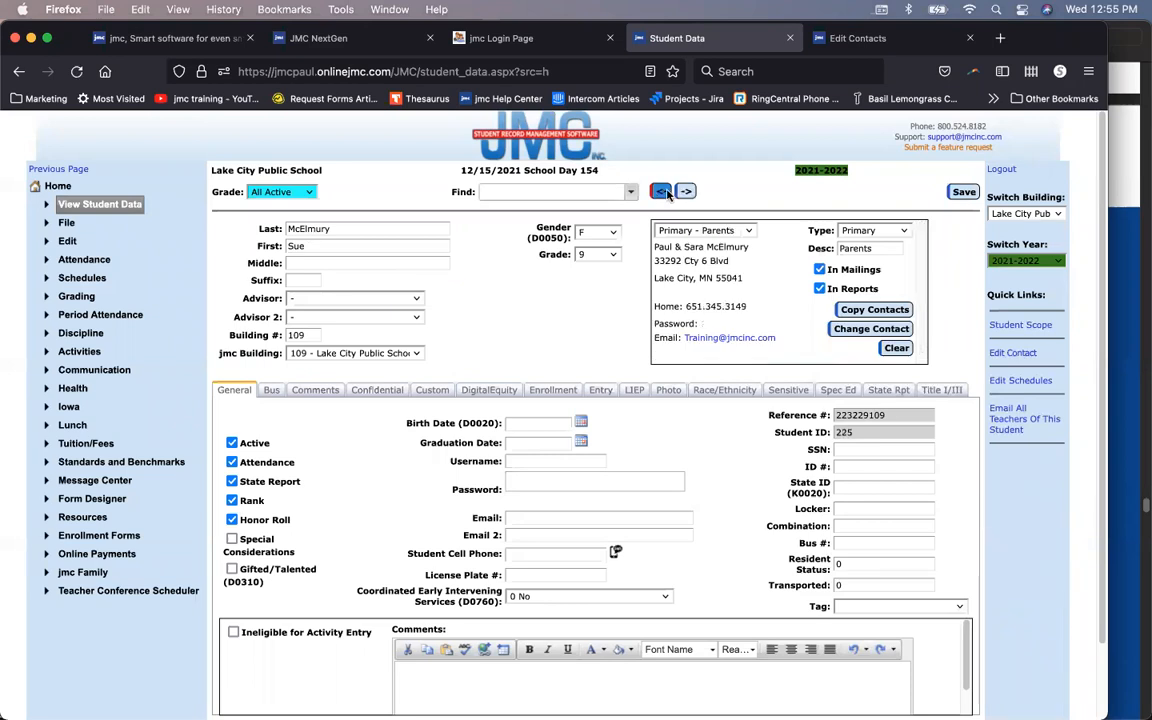
click(662, 192)
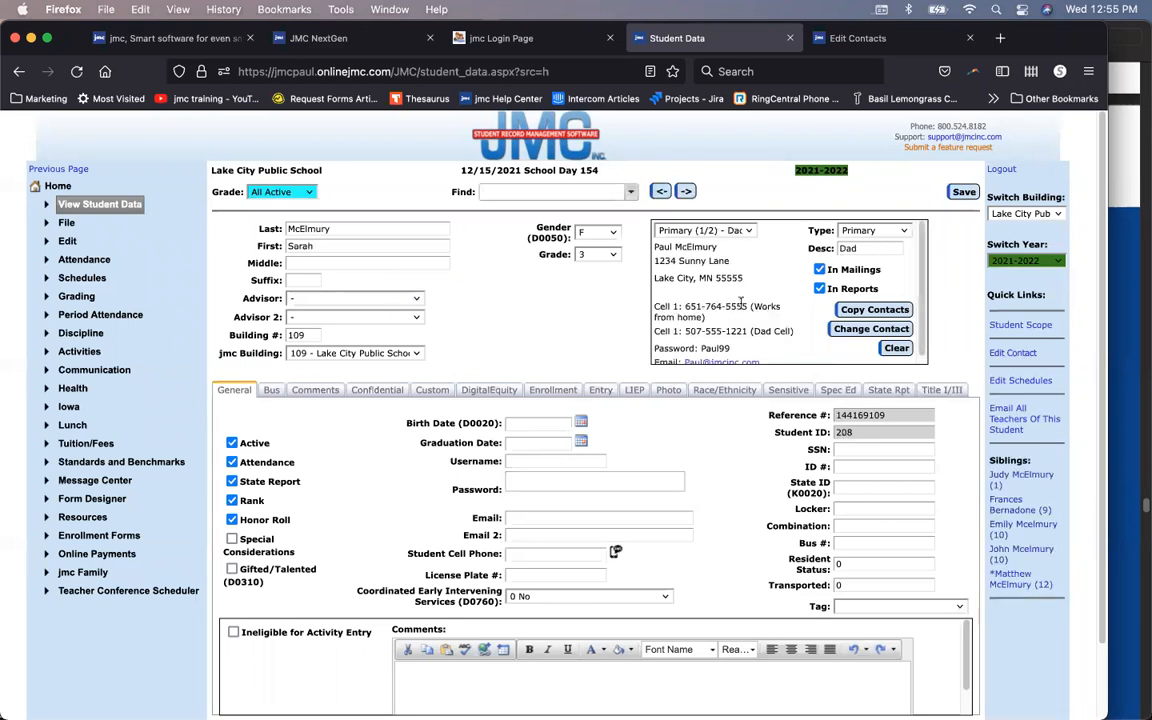
click(874, 309)
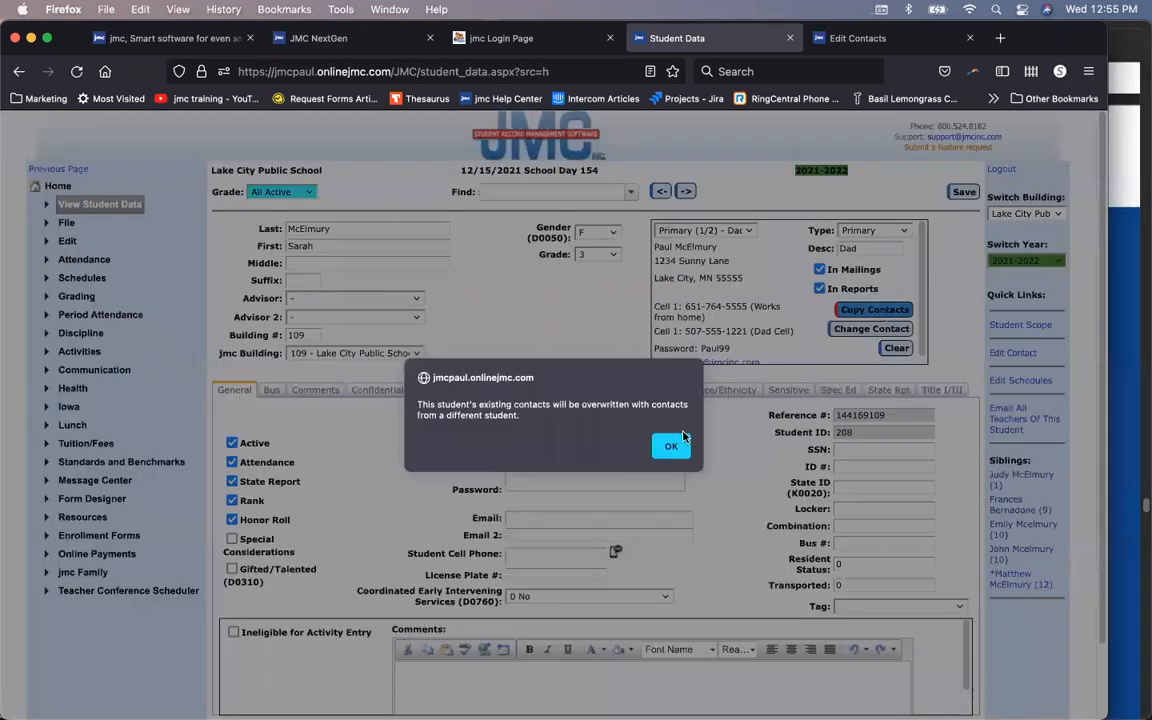
click(671, 446)
text(mc)
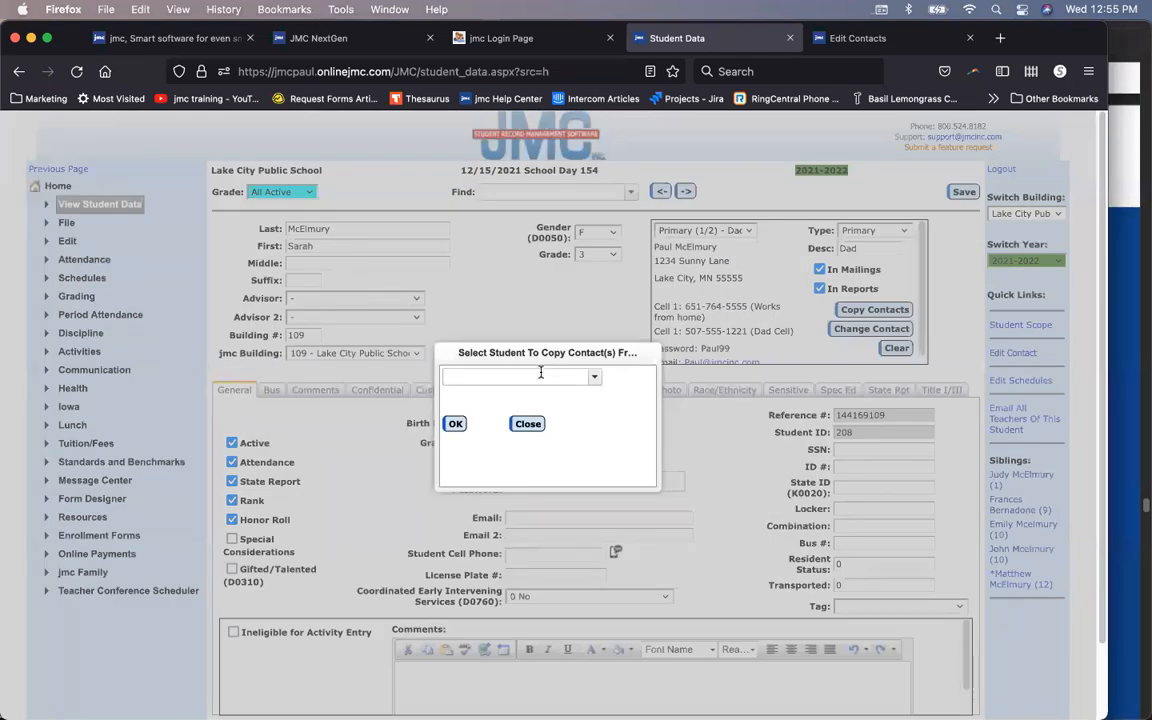
text(elmury)
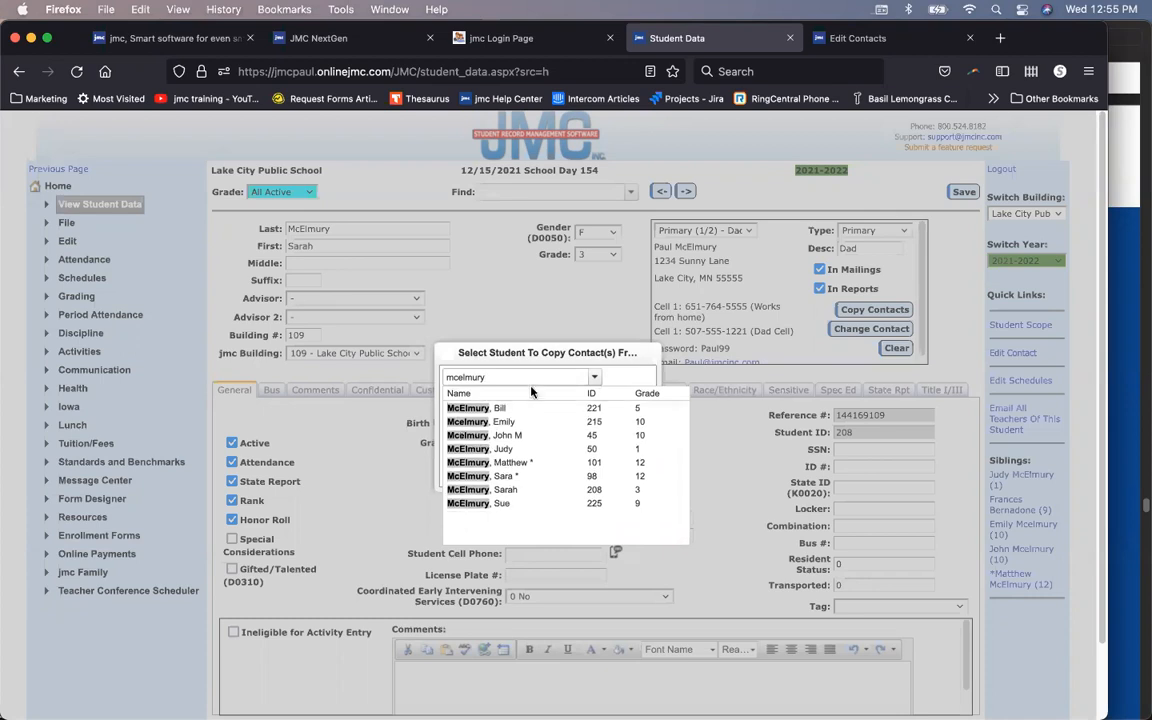
click(525, 505)
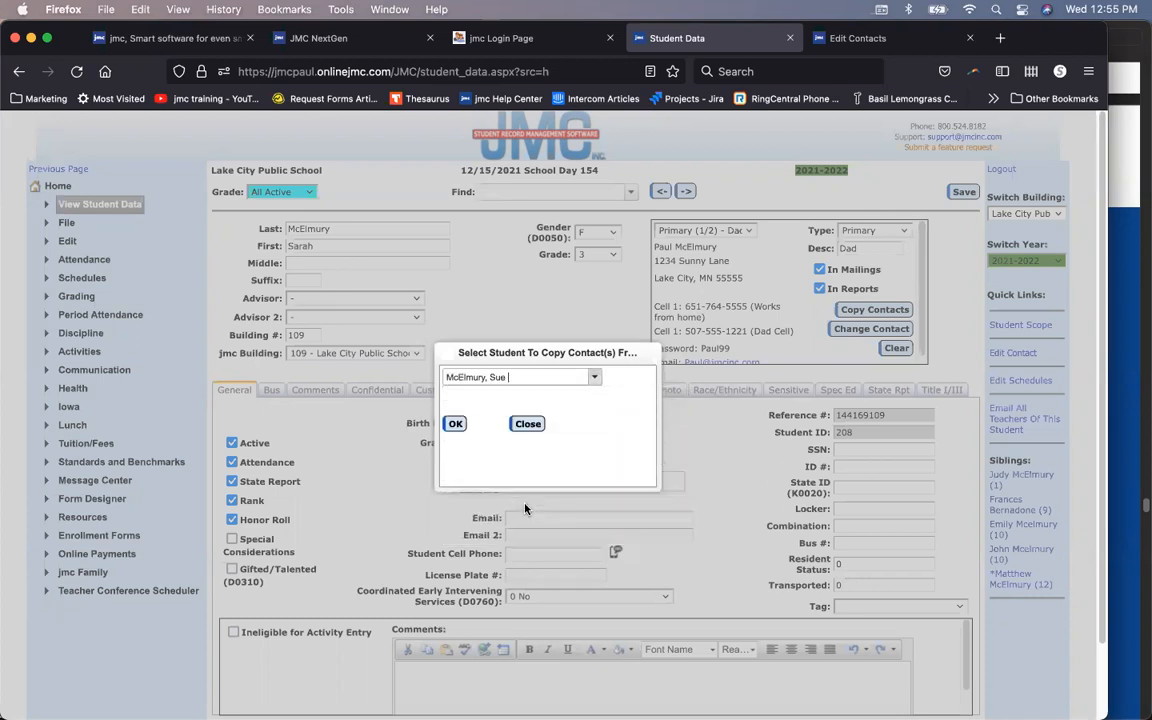
click(456, 426)
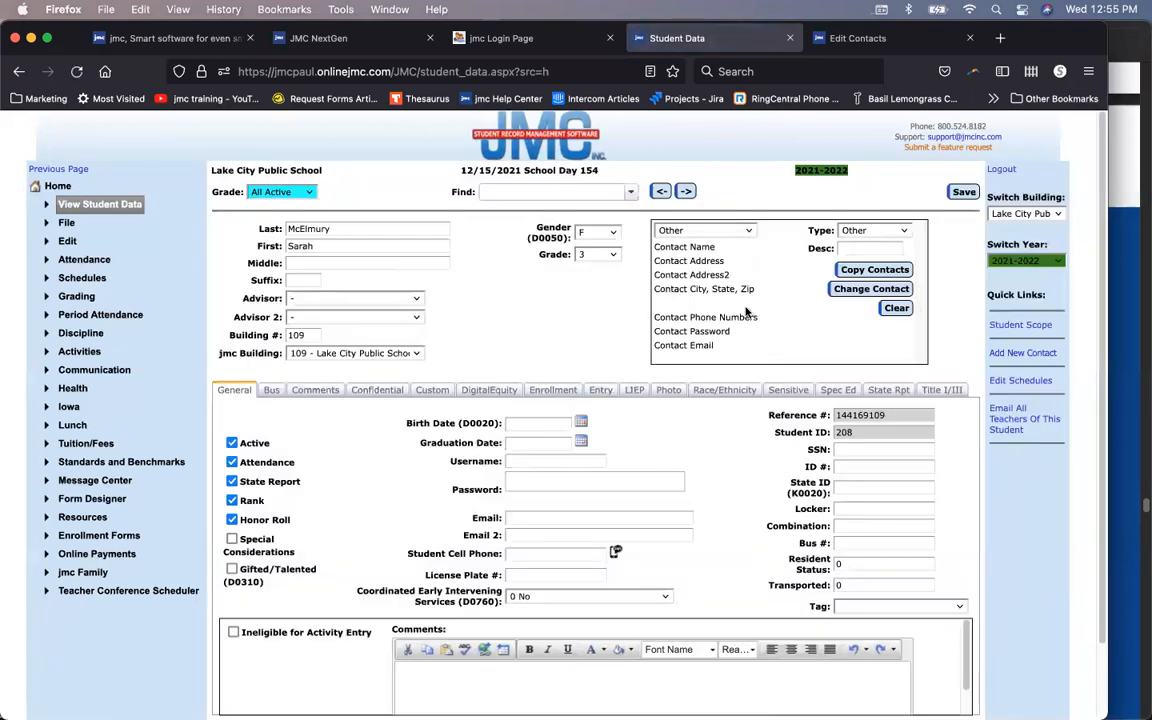
Step: Save, review the copied Parents and Grandparents contacts, then clear the contact box and save again
click(960, 197)
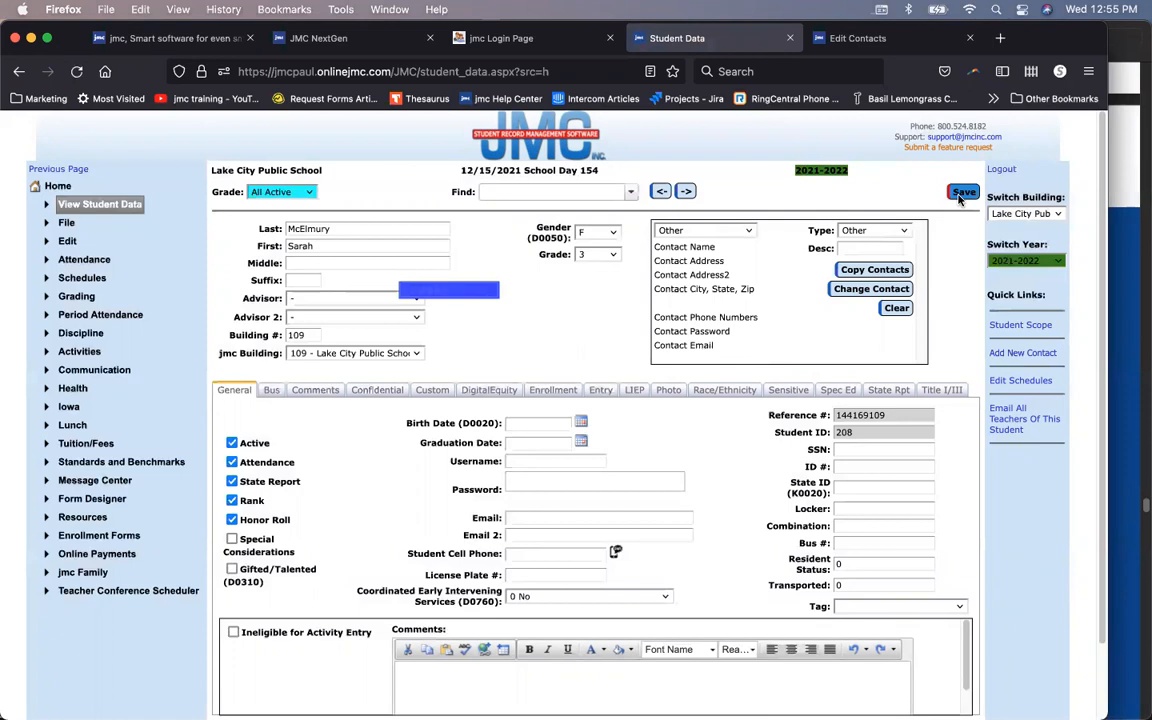
click(740, 231)
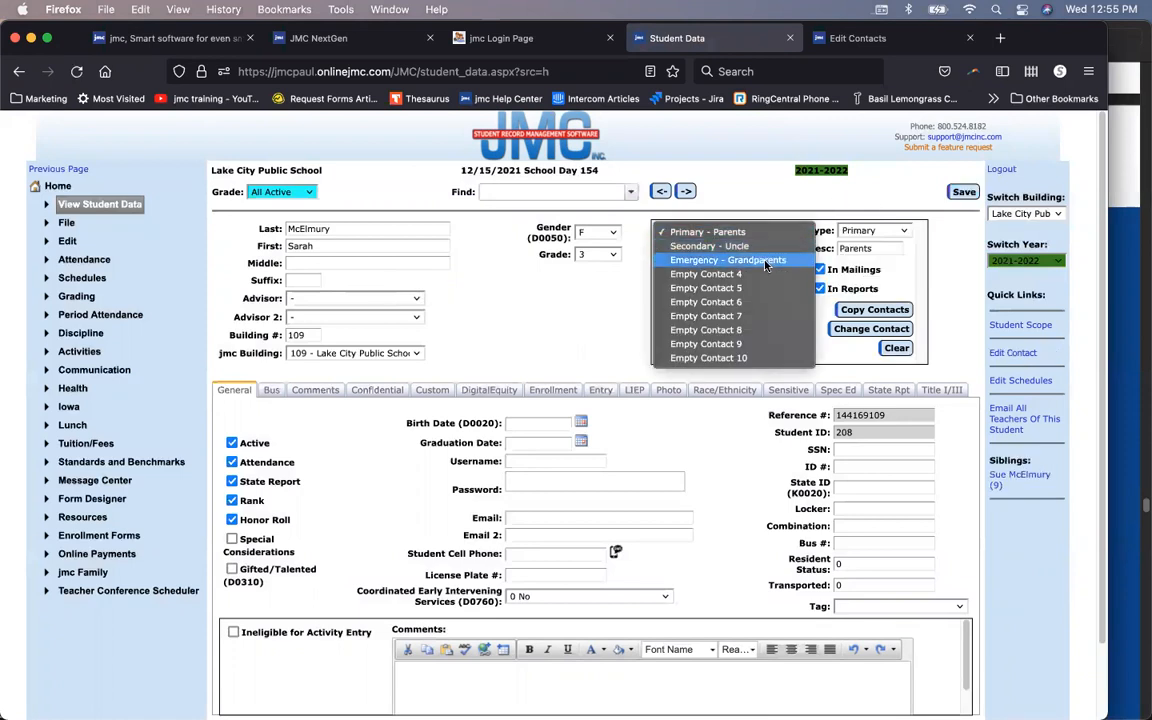
click(742, 231)
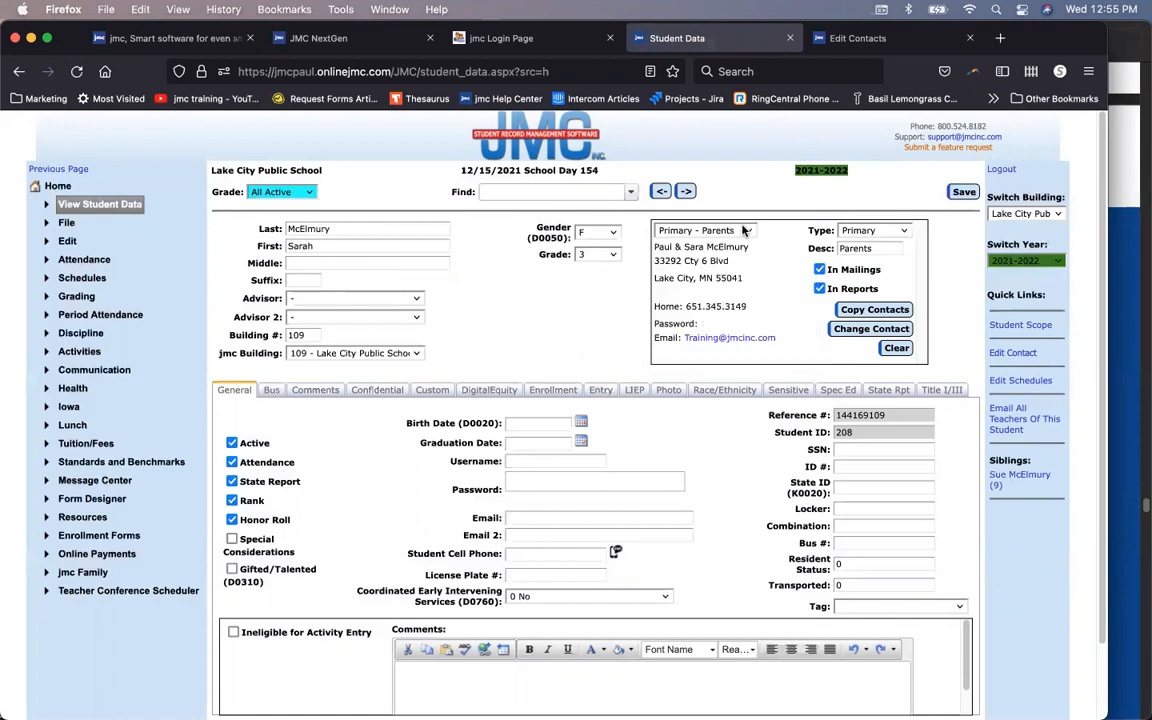
click(744, 231)
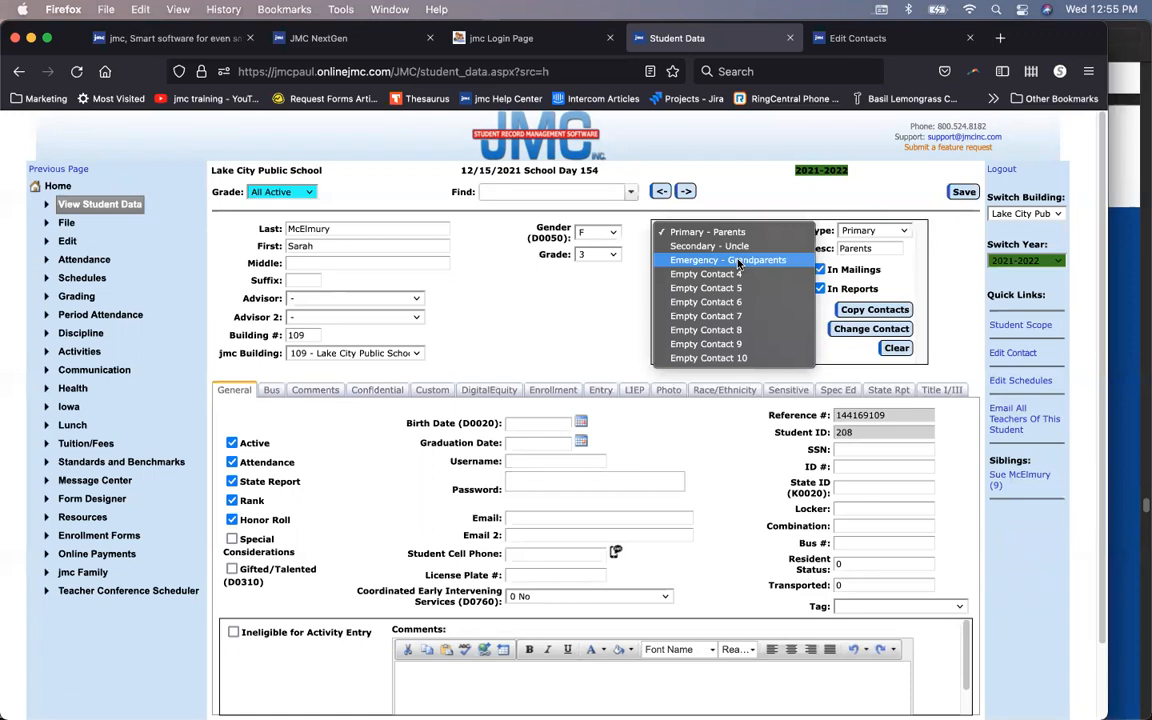
click(739, 260)
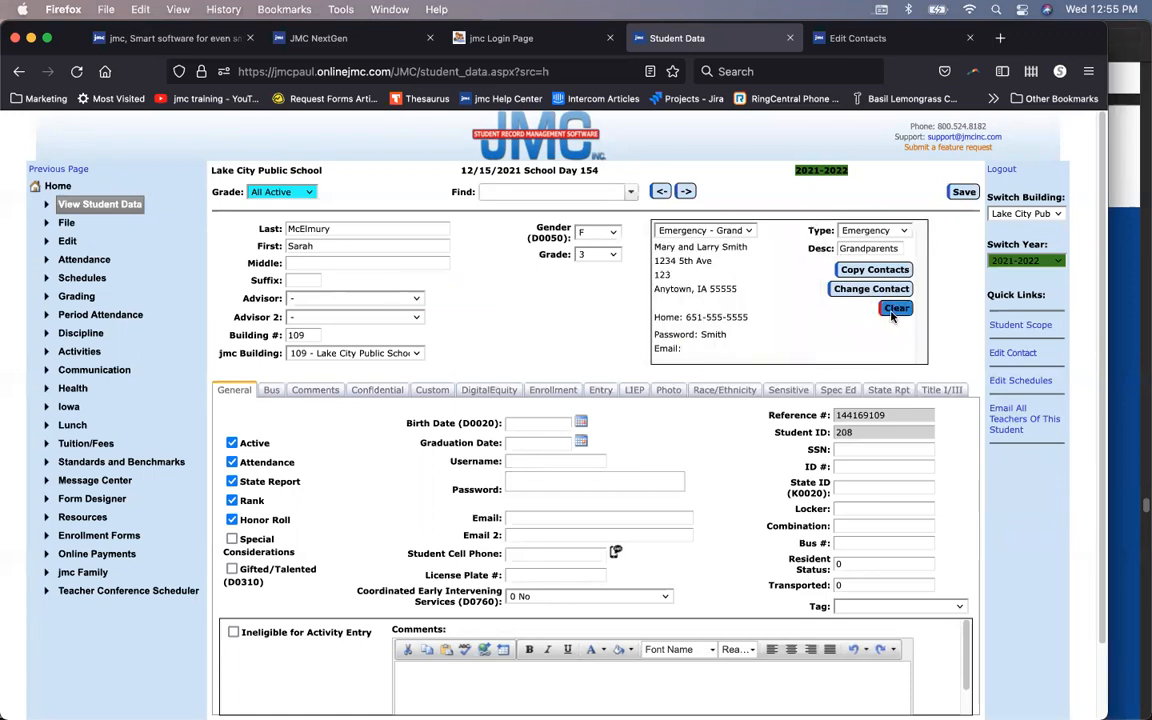
click(894, 309)
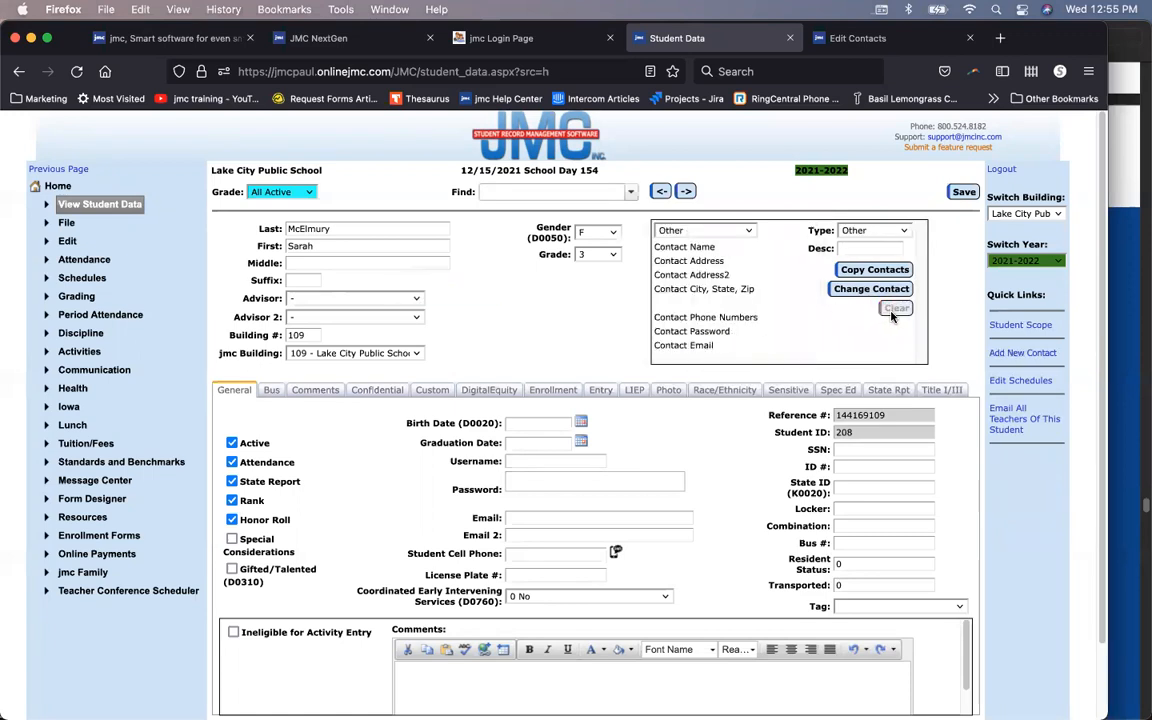
click(960, 193)
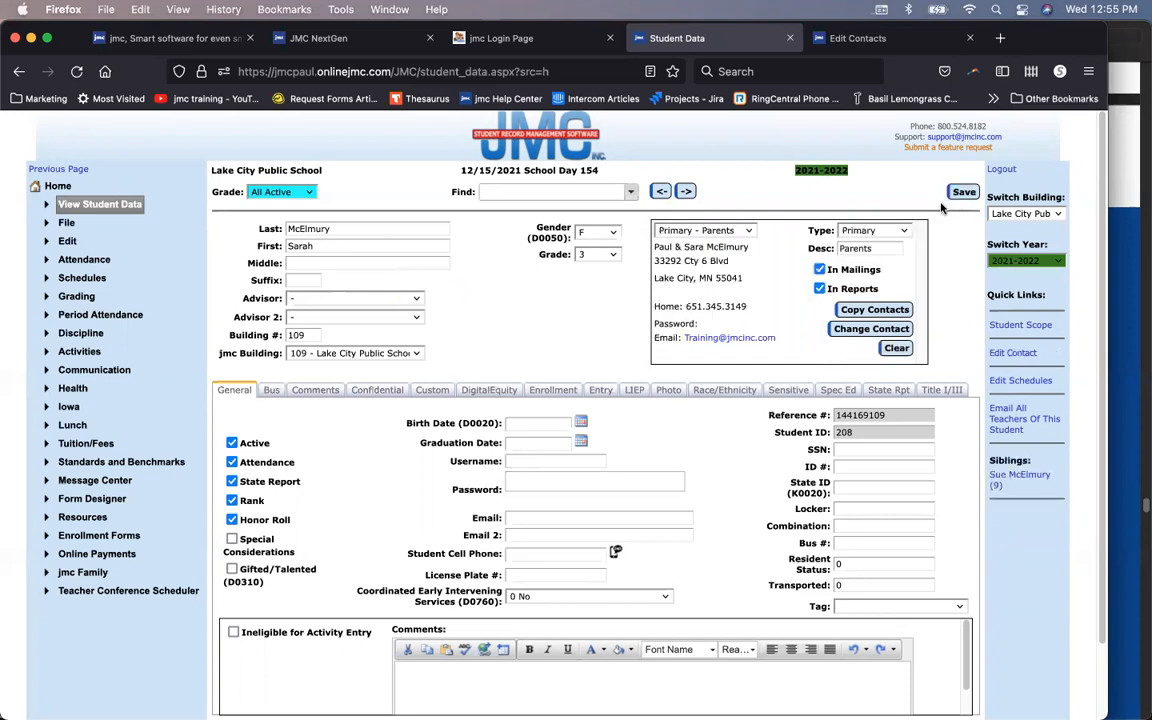
Step: Review the contact slots, keeping Primary - Parents shown, then open the grade 9 sibling from Siblings
click(735, 234)
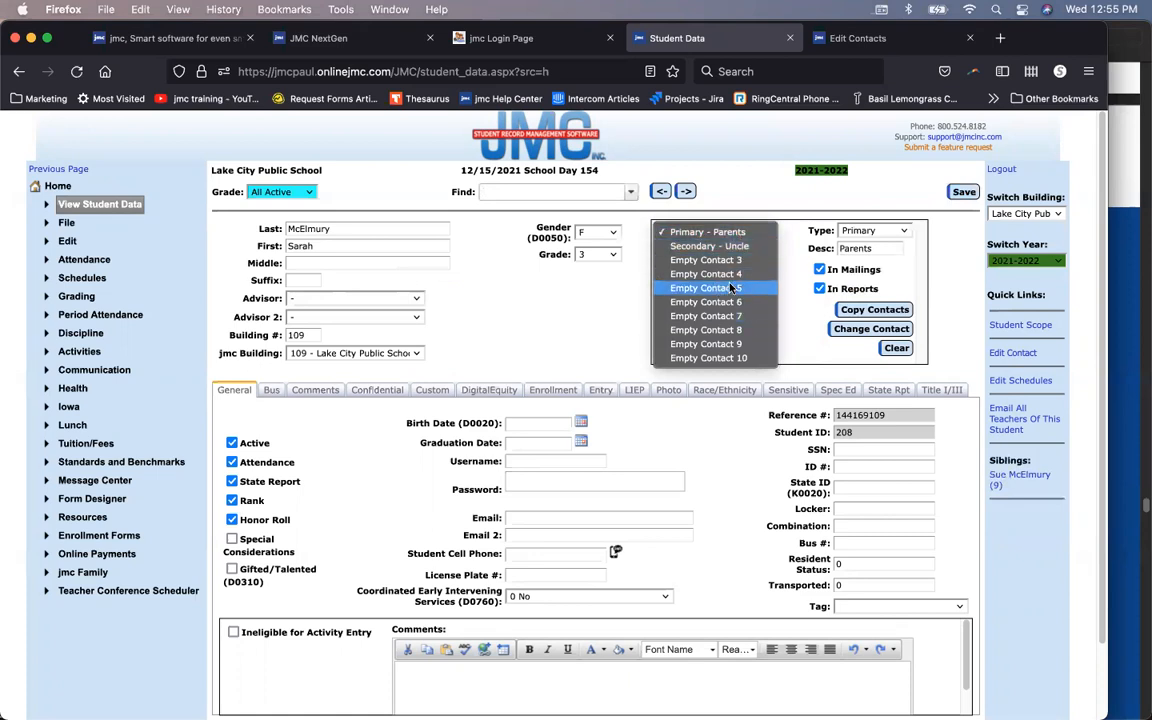
click(752, 234)
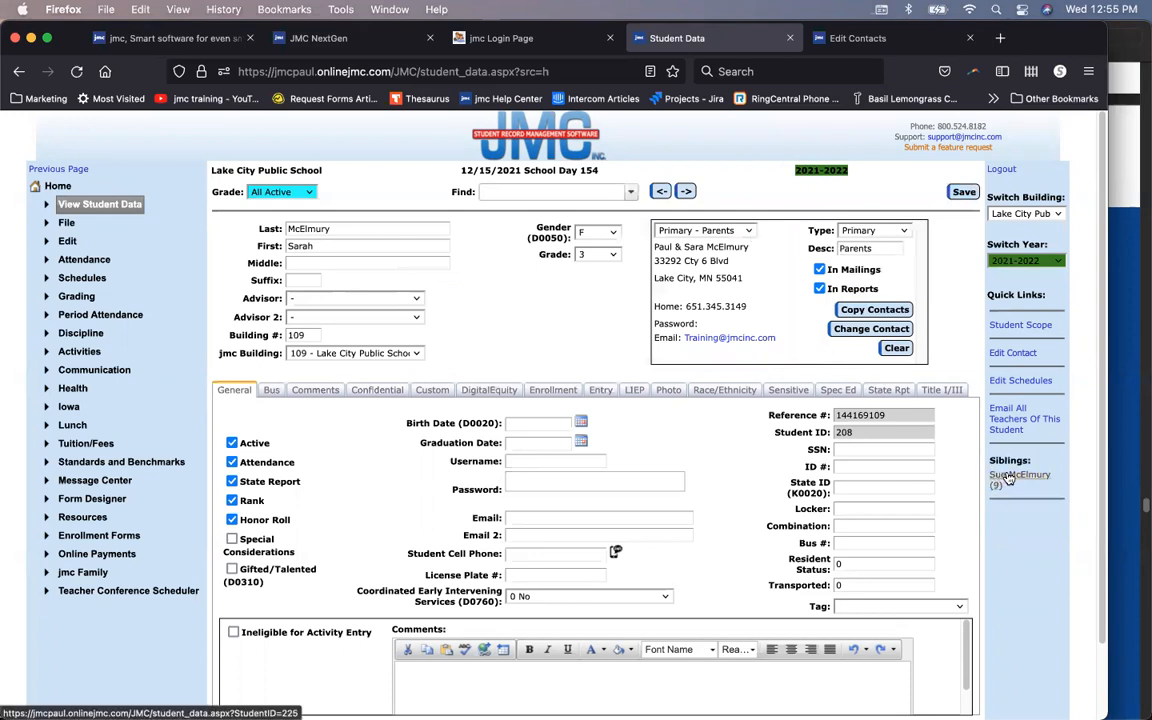
click(737, 232)
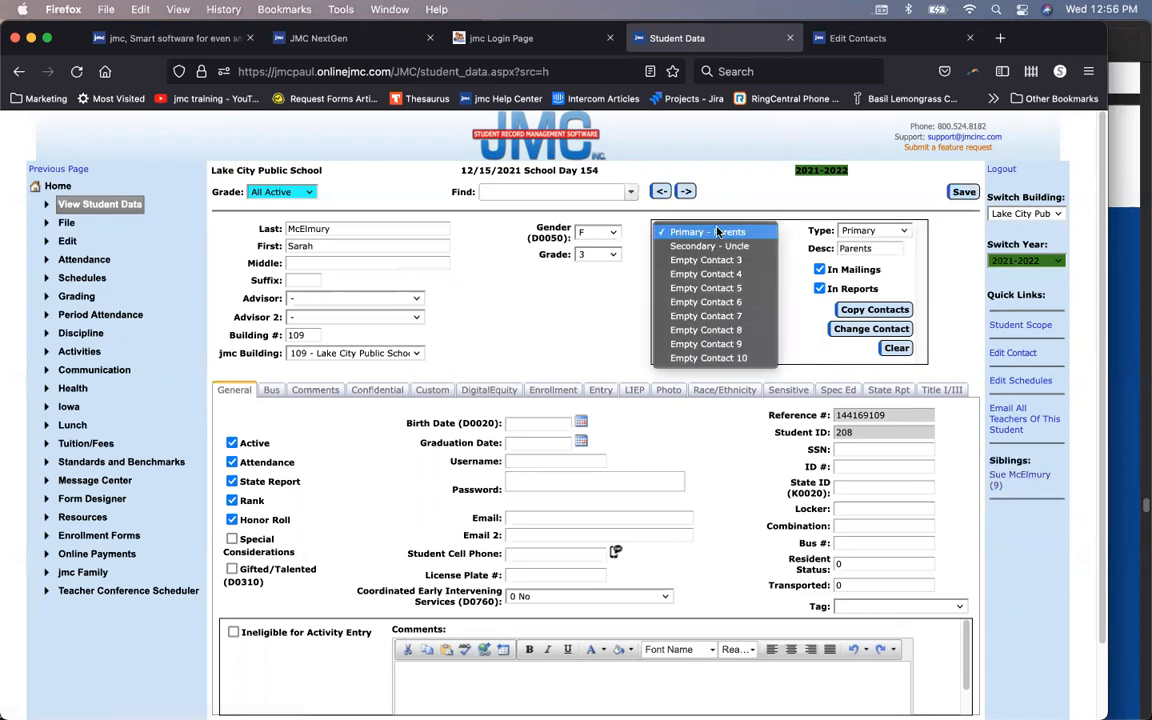
click(737, 232)
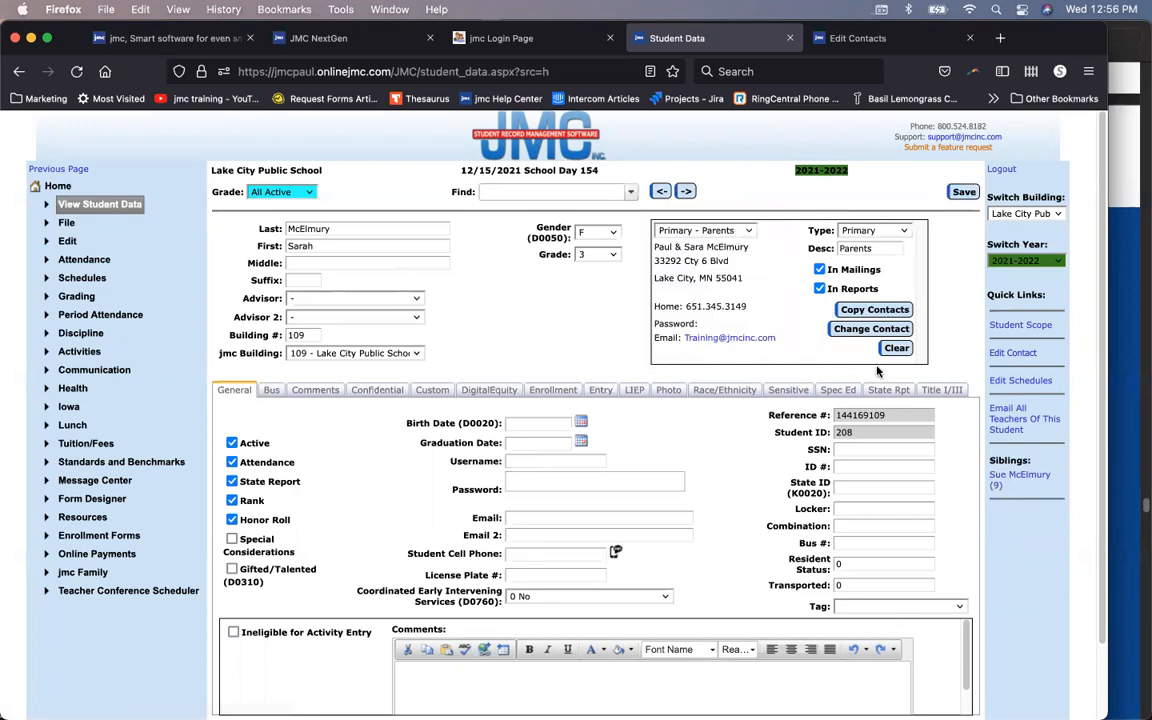
click(1006, 476)
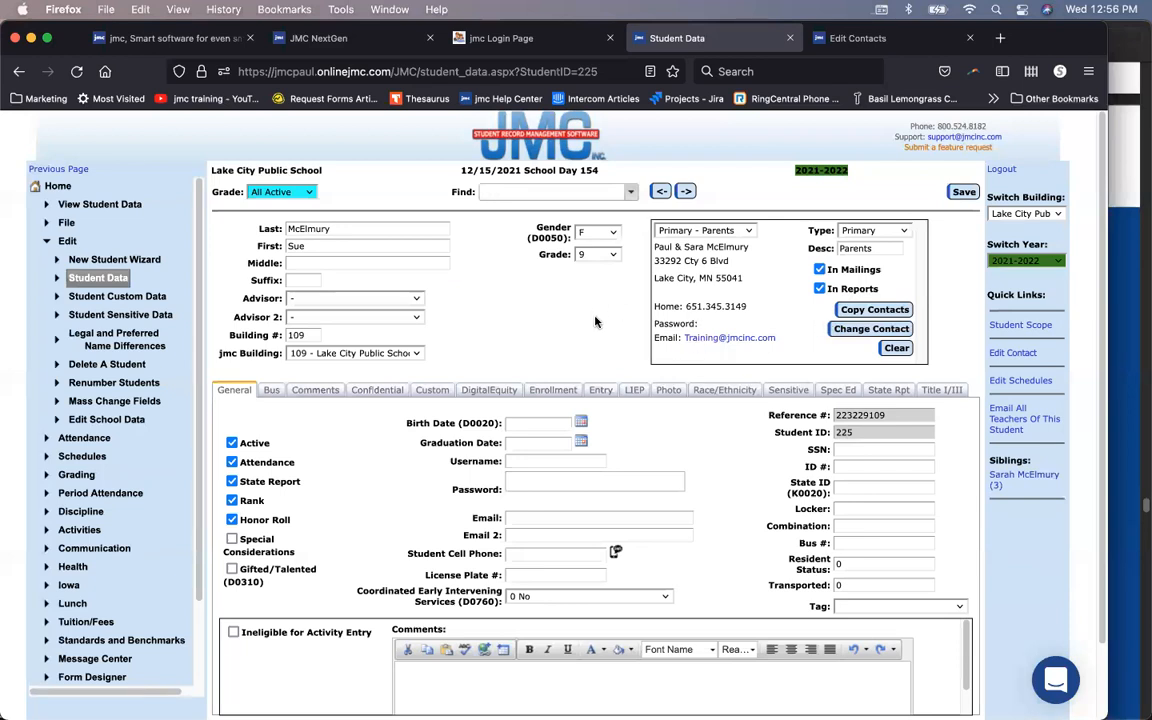
click(748, 231)
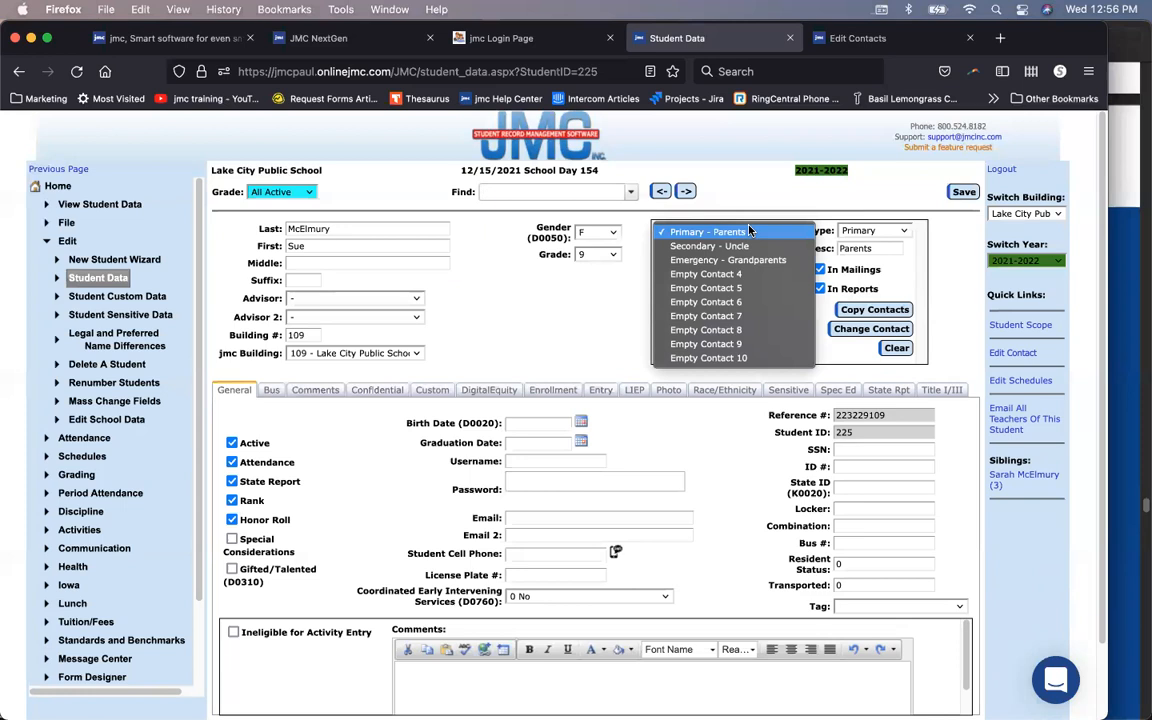
click(748, 231)
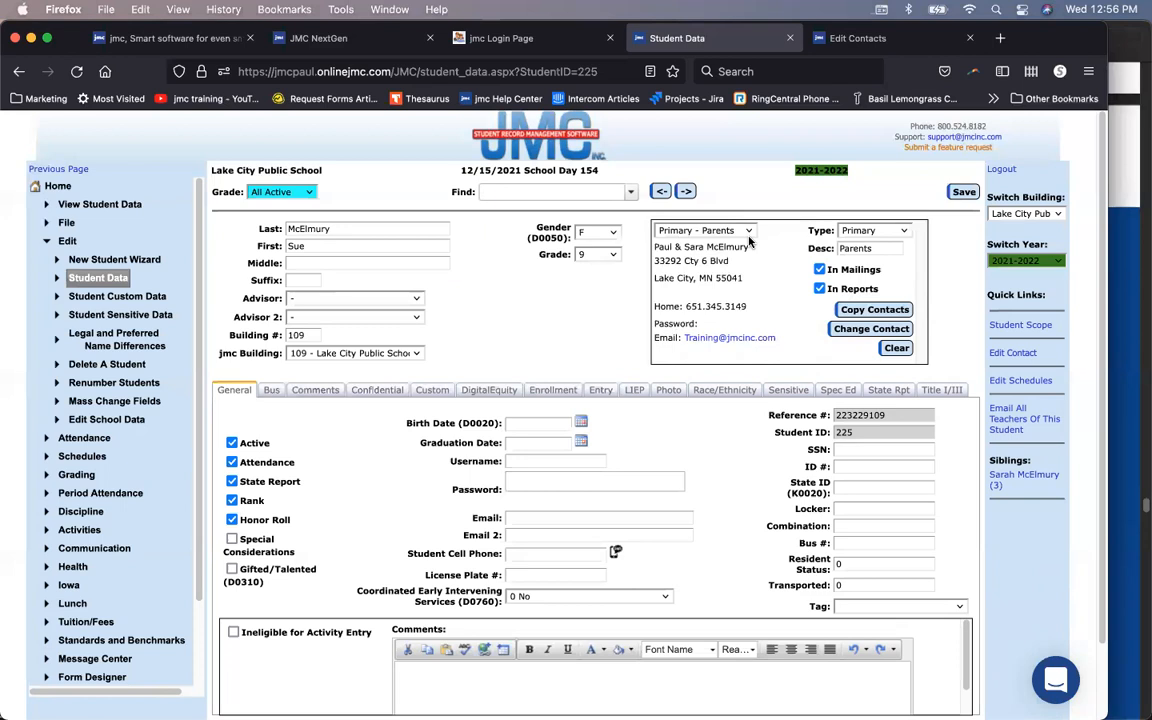
click(1116, 262)
scroll(1116, 262, down, 10)
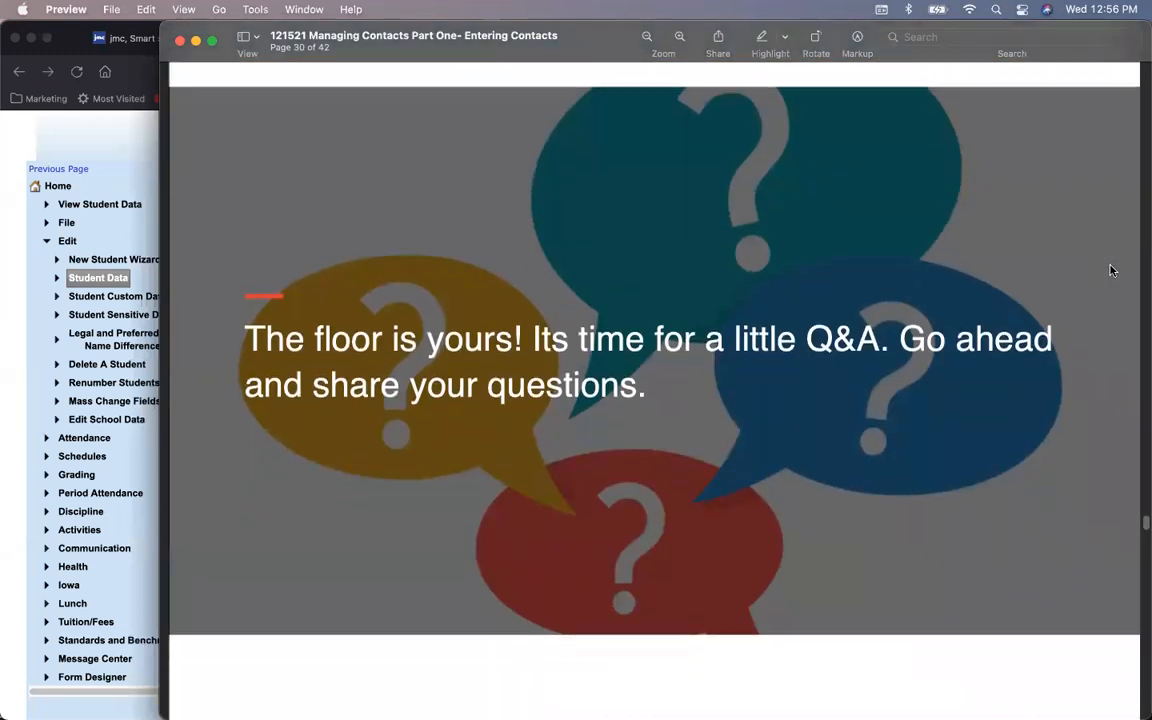
click(100, 151)
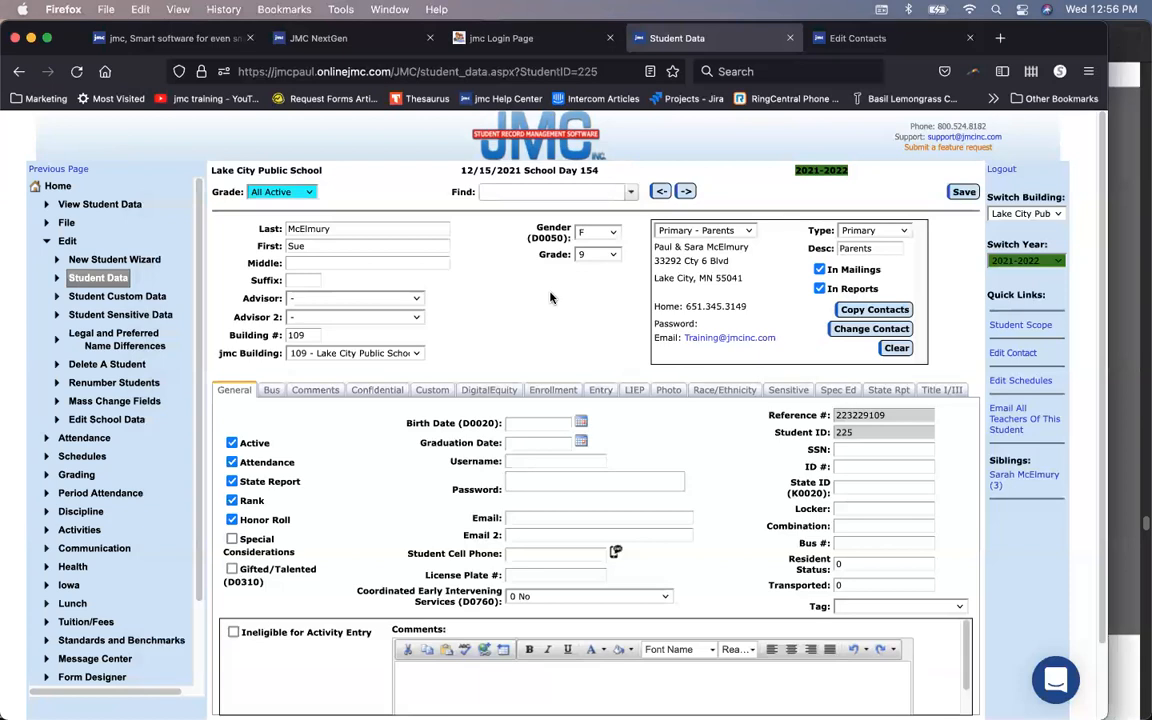
Step: Check the sibling's contact slots, then view the parents' shared contact on Edit Contacts
click(732, 232)
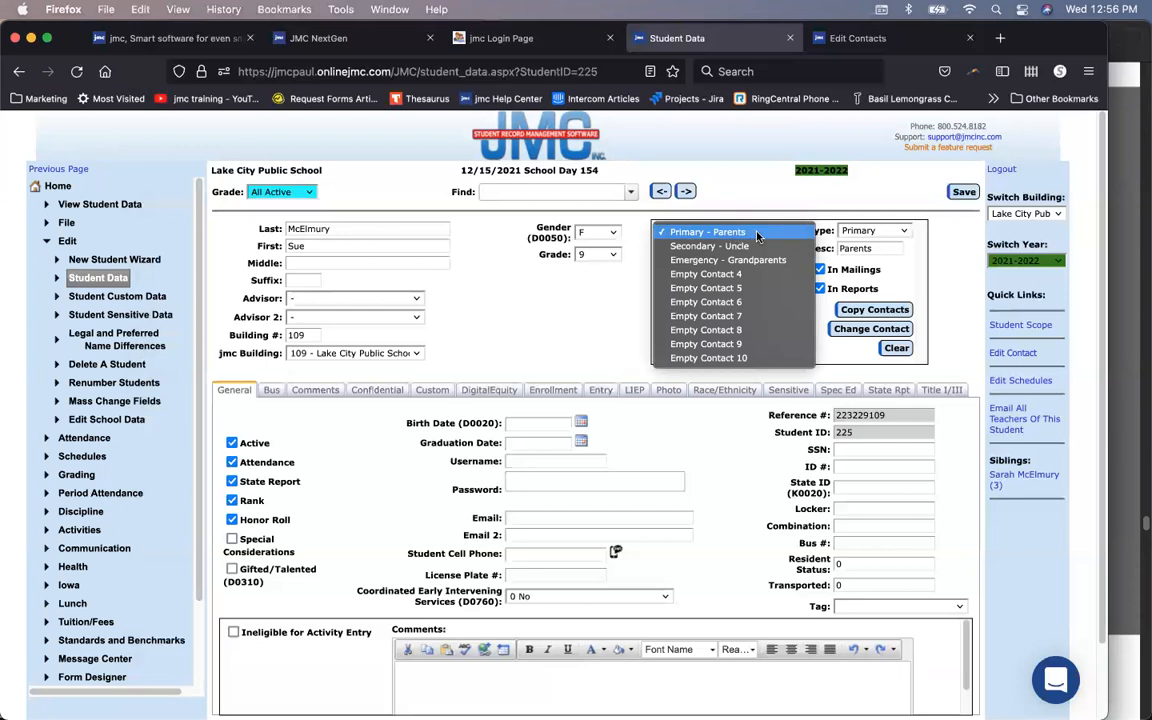
click(757, 233)
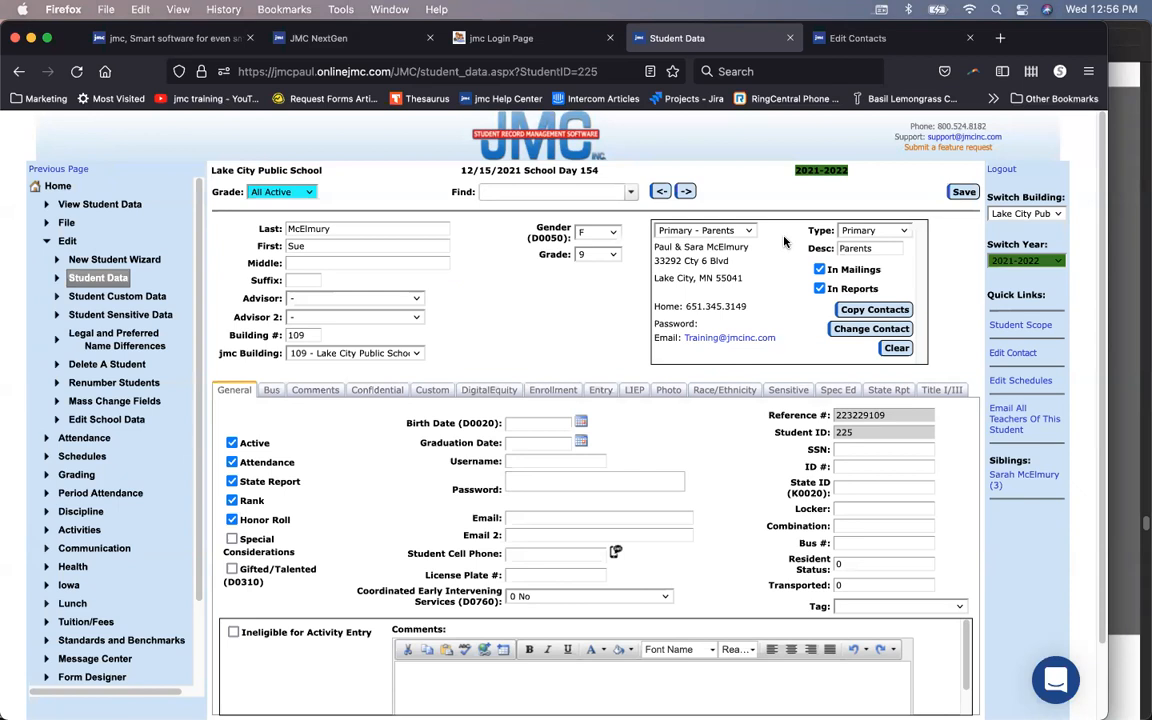
click(830, 38)
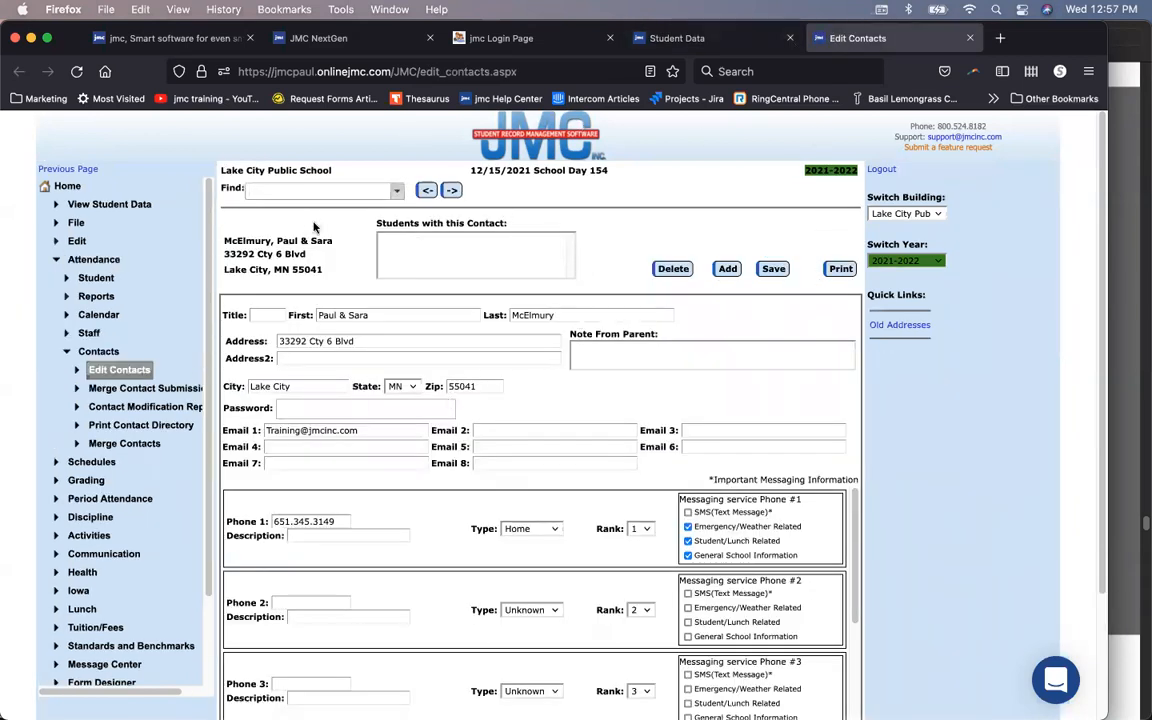
Step: Show the father's separate contact record, then go to the parent portal login page
click(425, 192)
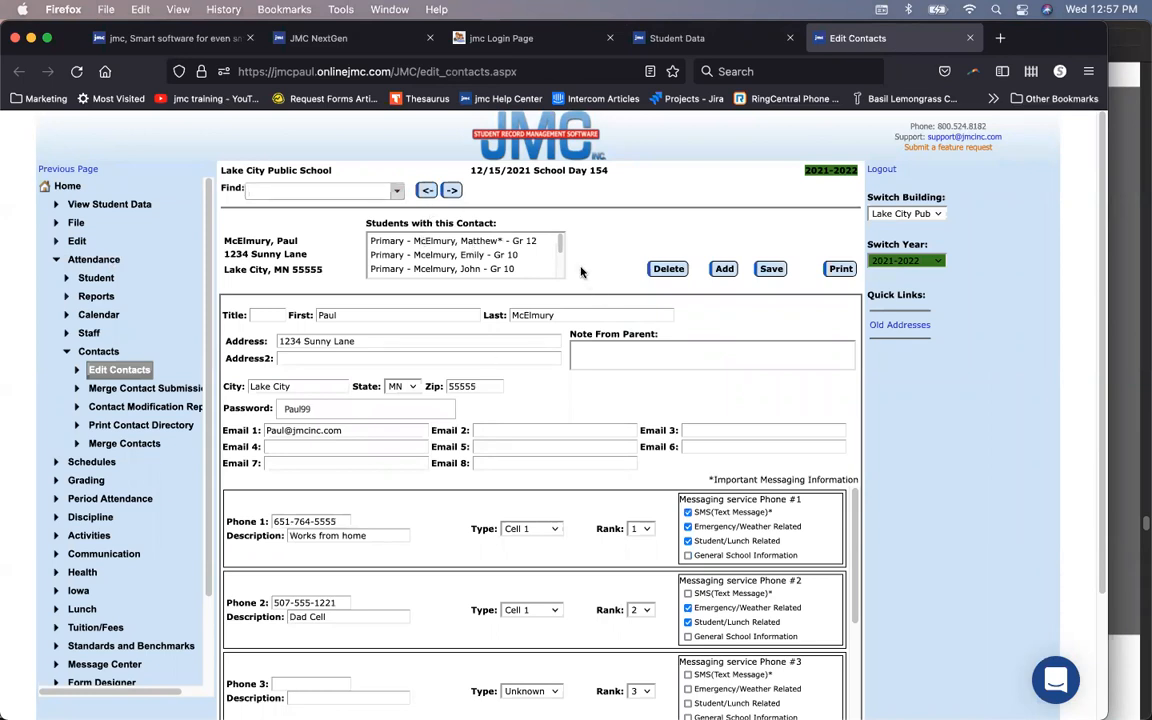
click(557, 42)
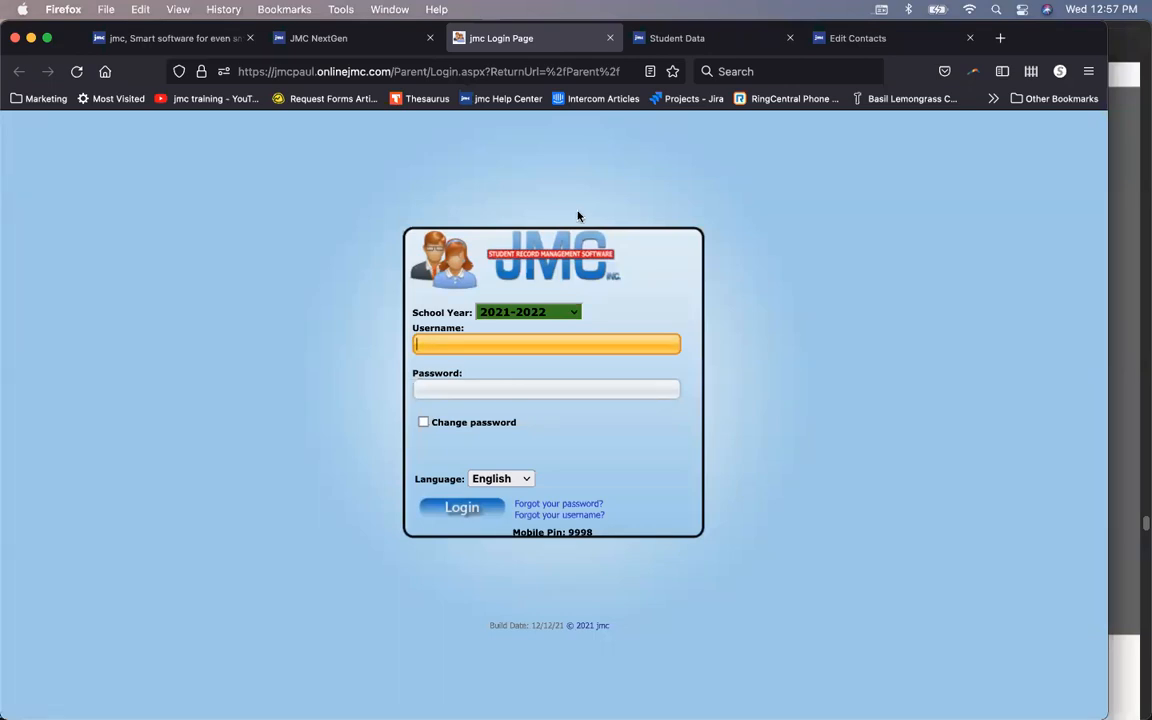
Step: Switch back to the Edit Contacts tab showing the father's contact record
click(838, 40)
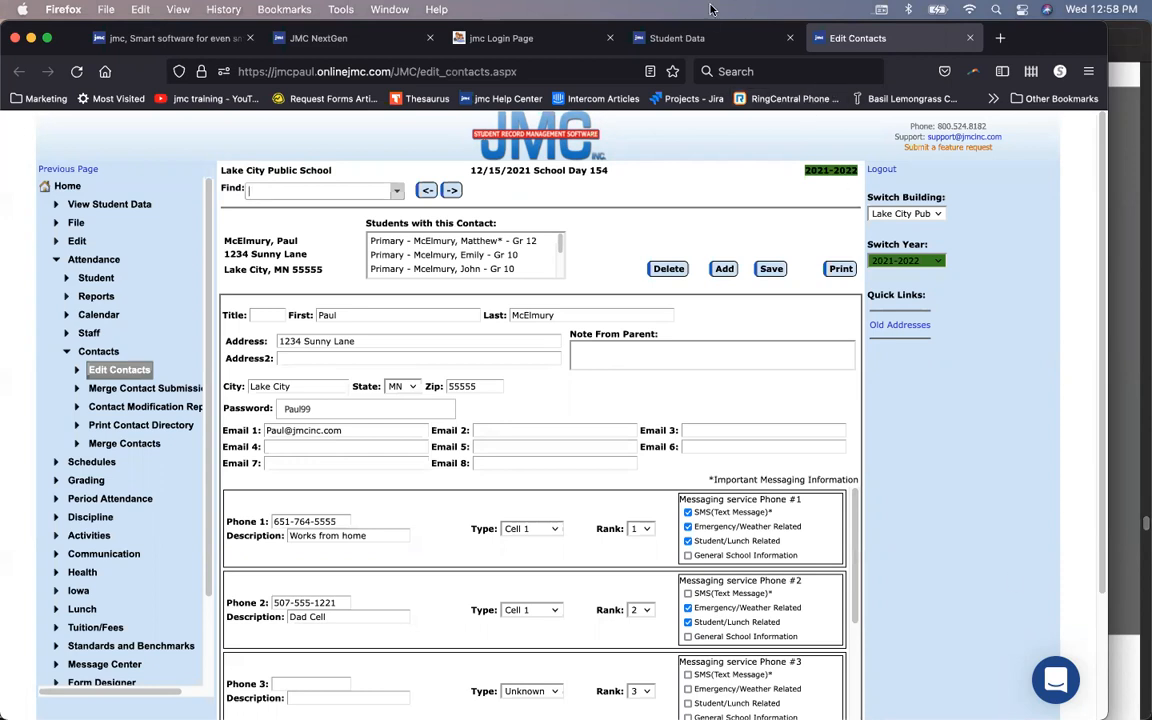
Step: On the sibling's Student Data page, display her Secondary - Uncle contact from the contact list
click(700, 38)
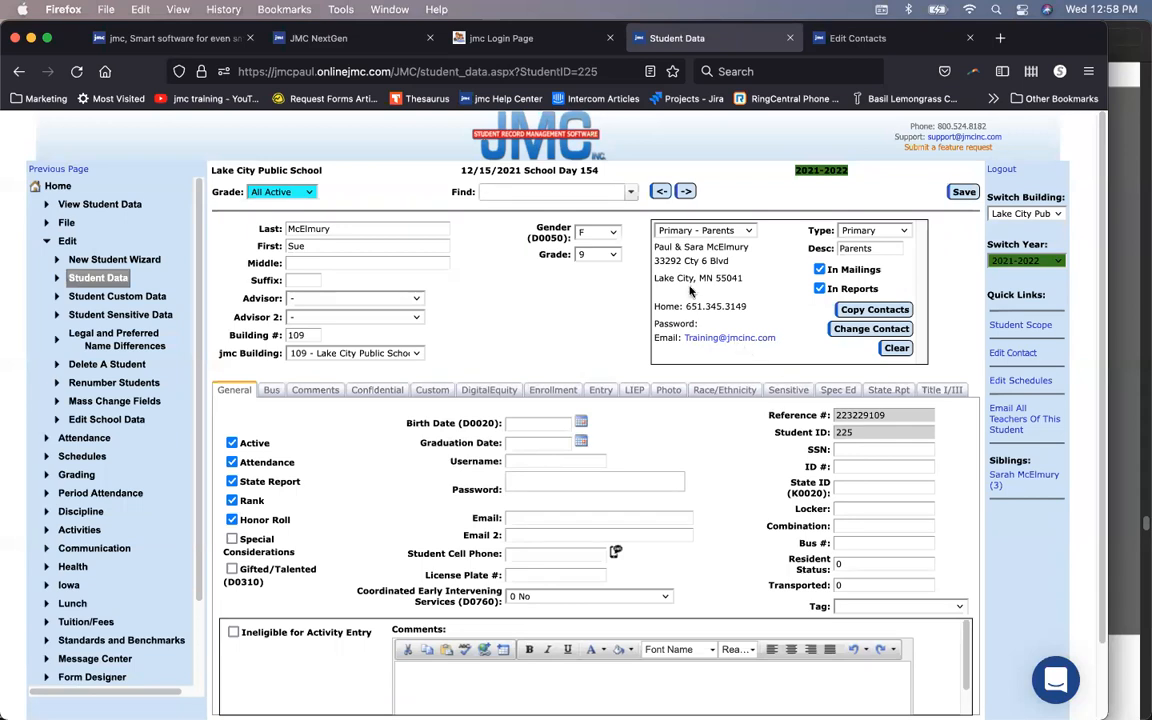
click(706, 231)
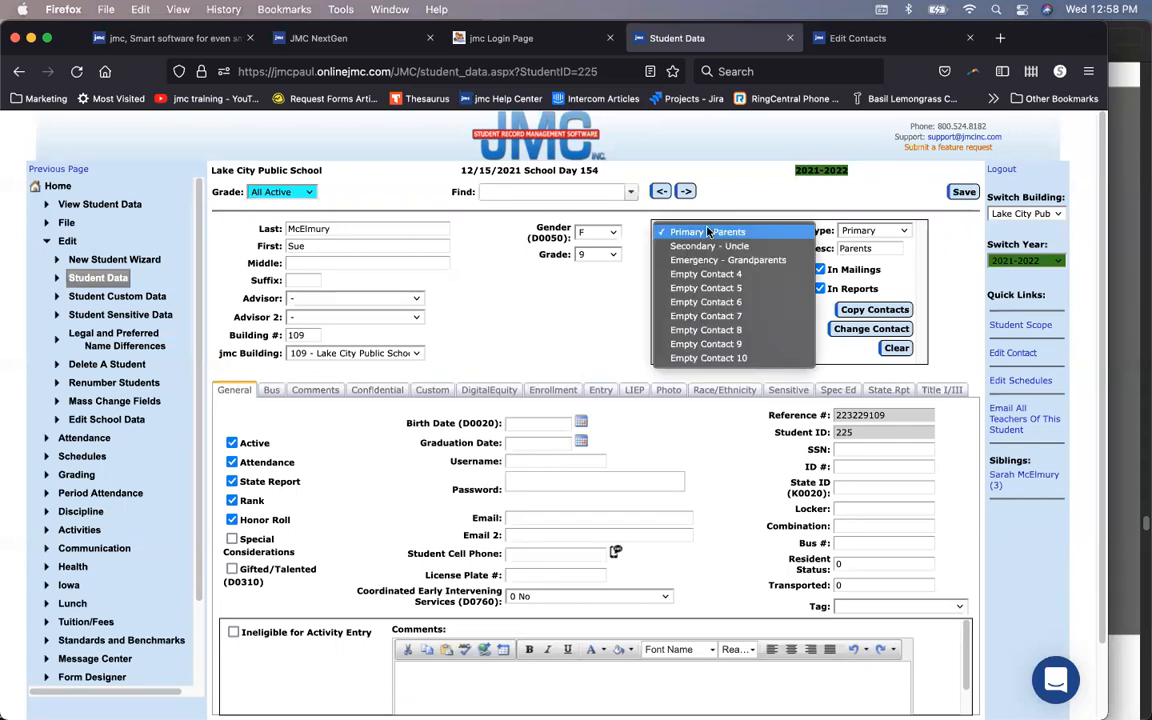
click(707, 231)
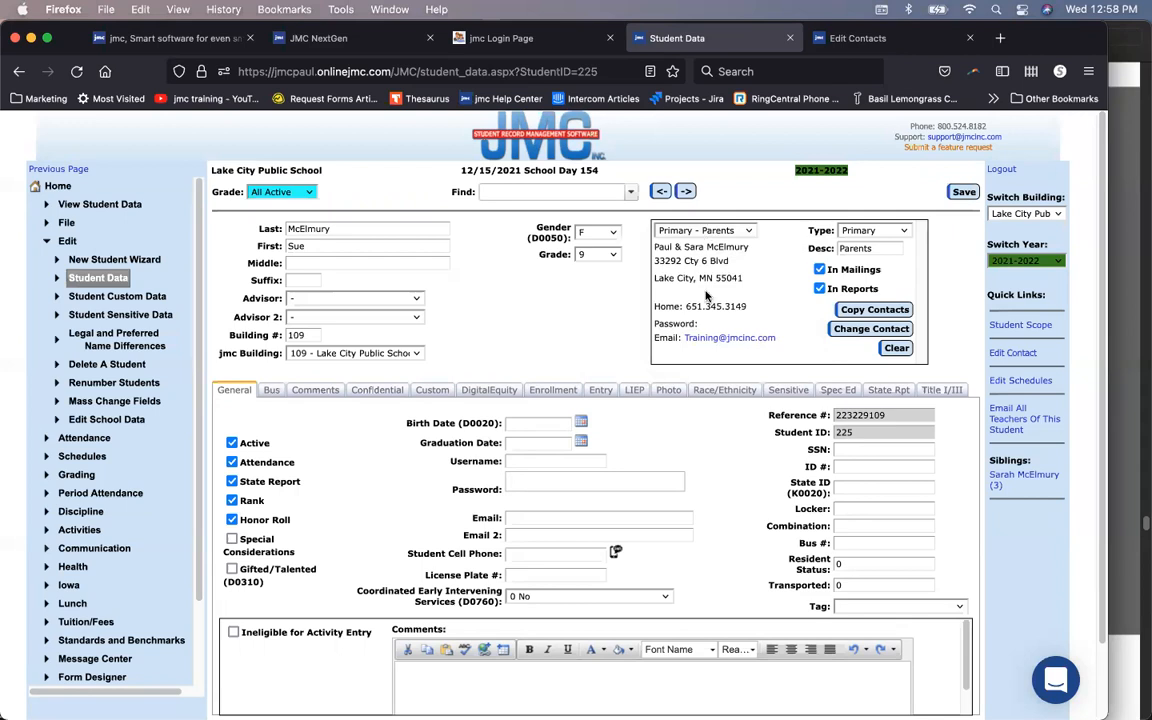
click(738, 231)
click(738, 231)
click(738, 231)
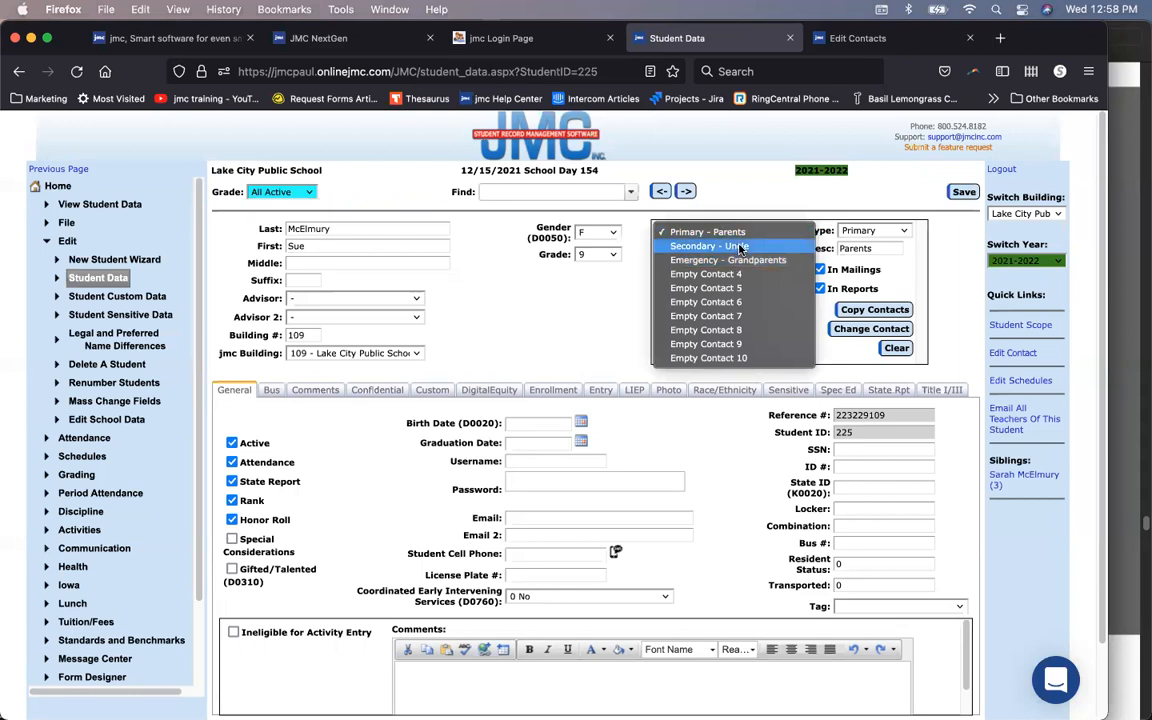
click(740, 248)
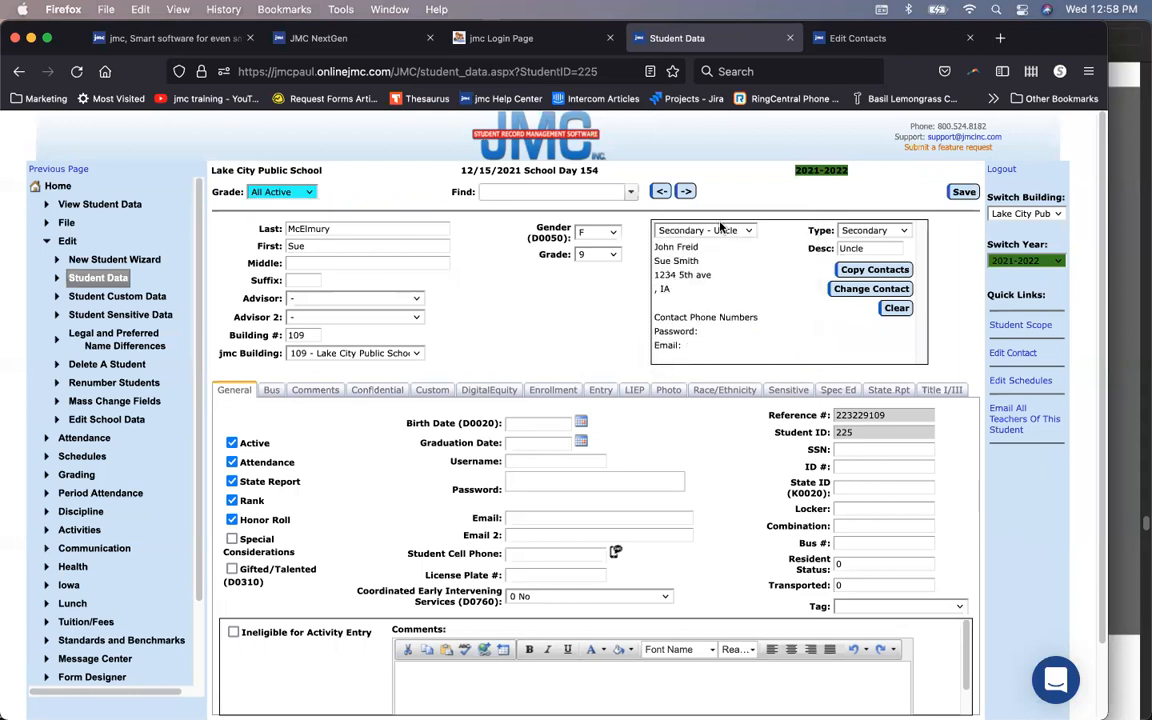
click(720, 229)
click(720, 233)
Step: Replace the secondary contact with another existing contact, describe it as 'Uncle', and save
click(872, 289)
click(560, 376)
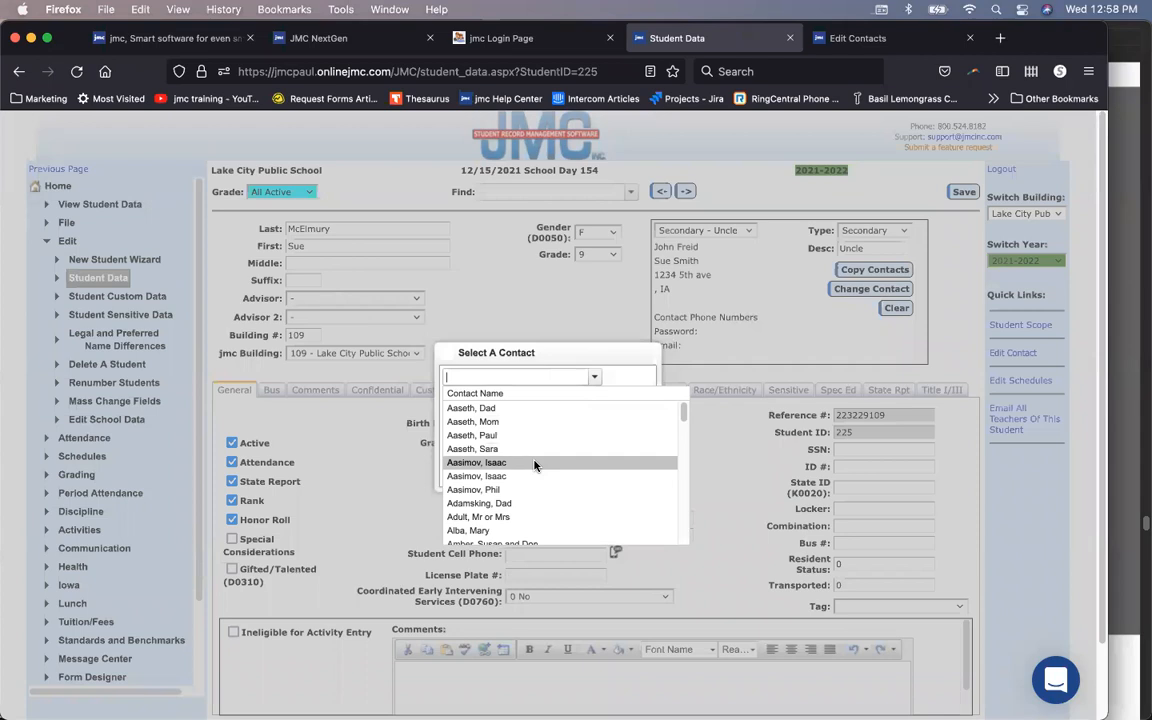
click(532, 476)
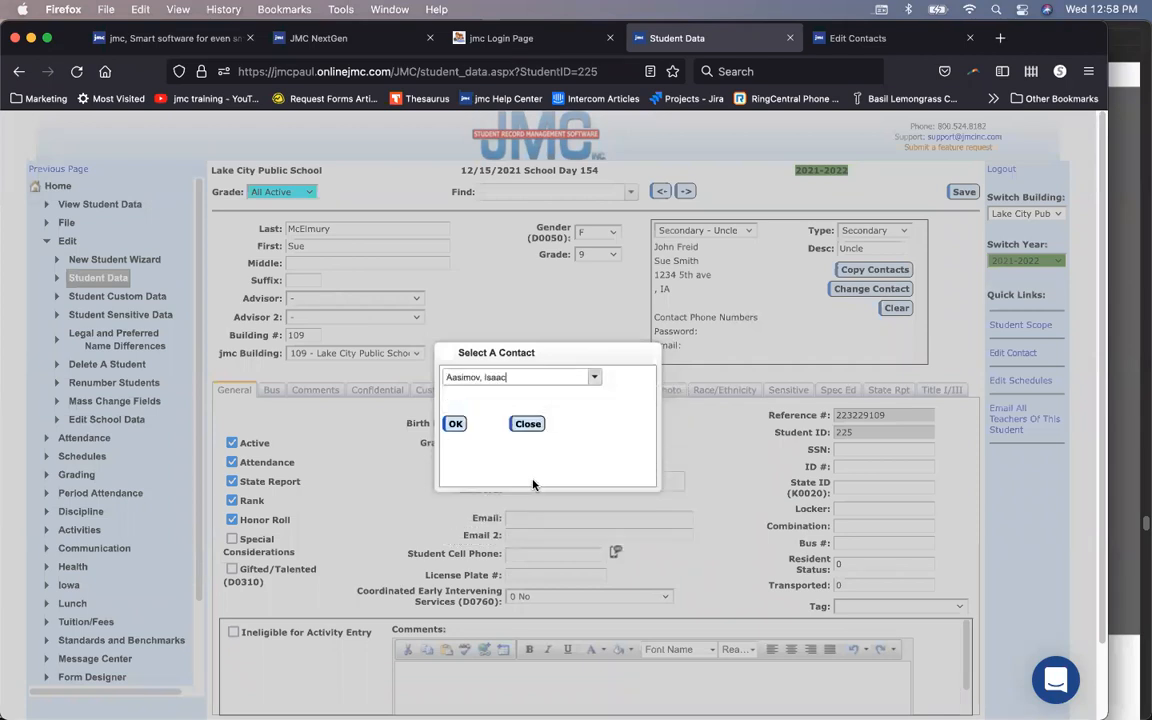
click(456, 425)
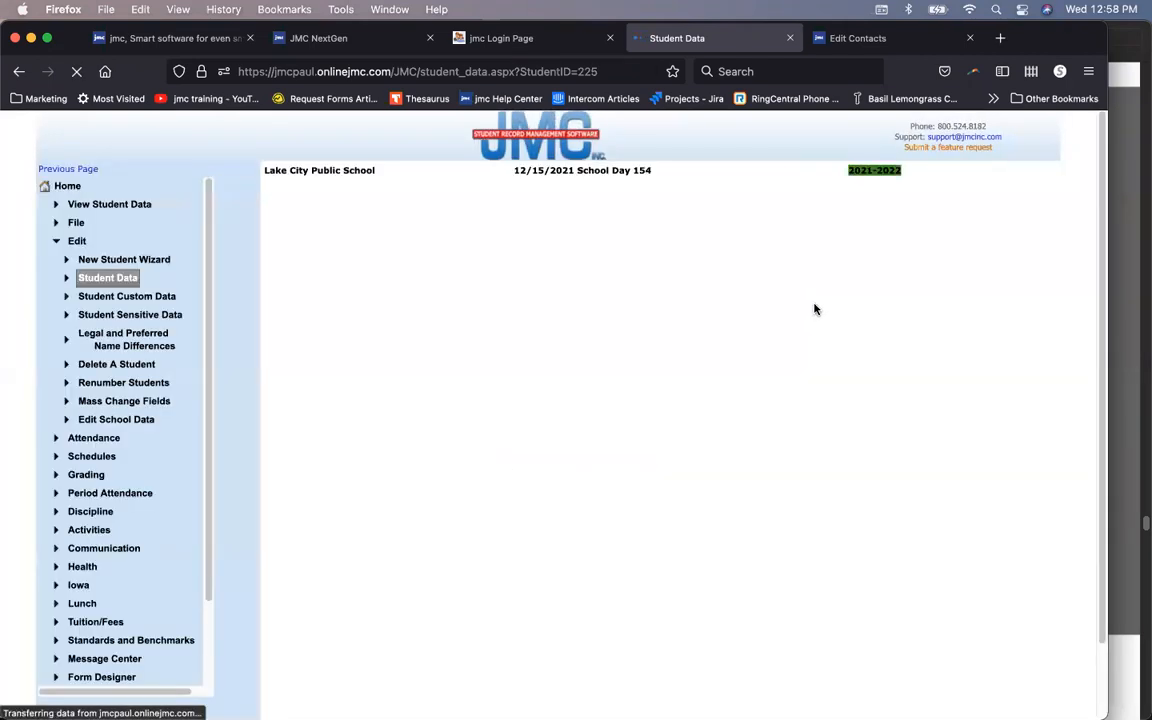
text(Uncle)
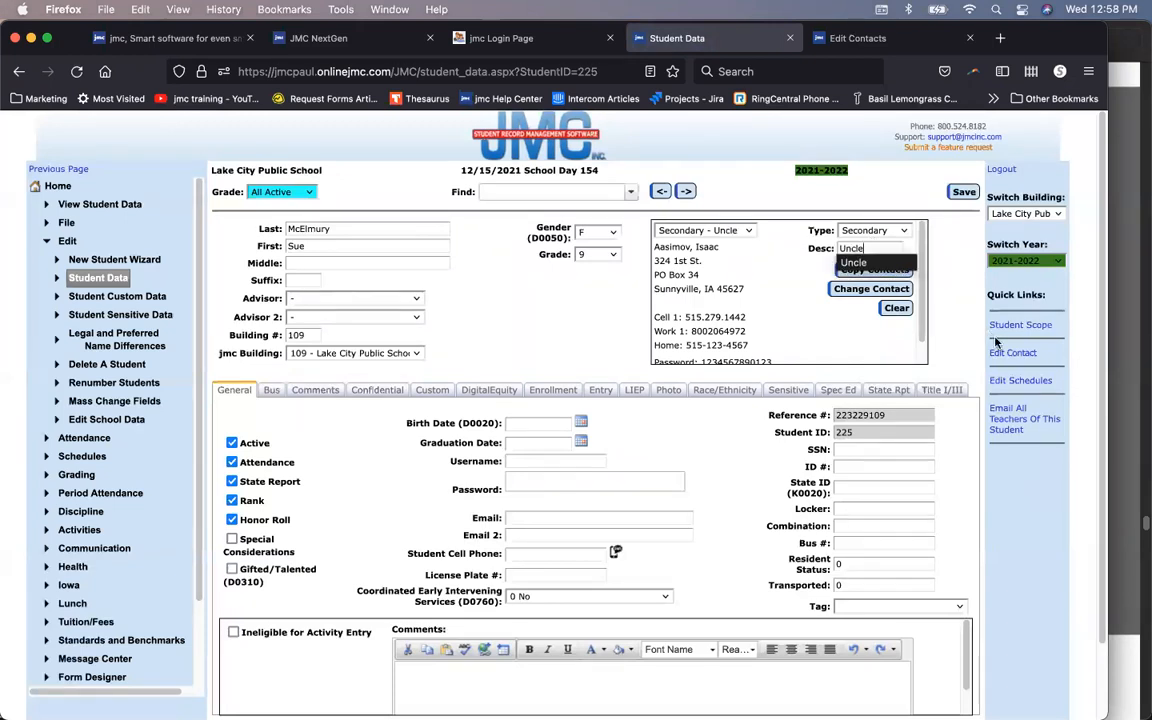
click(966, 192)
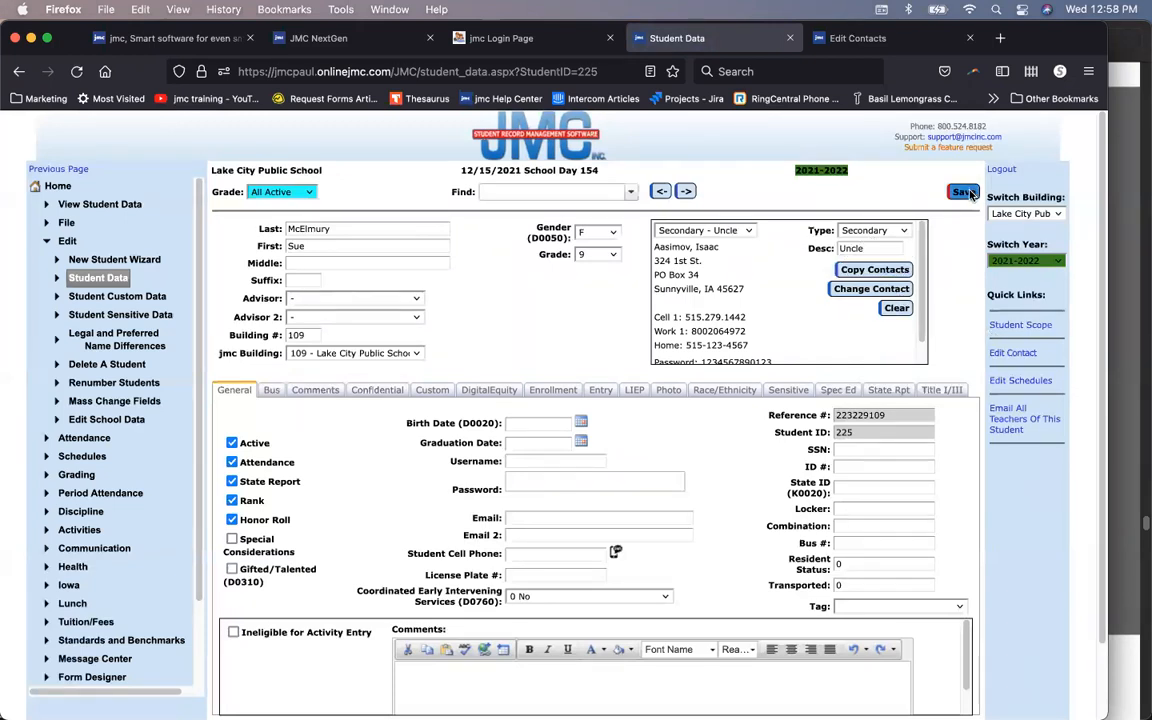
click(738, 232)
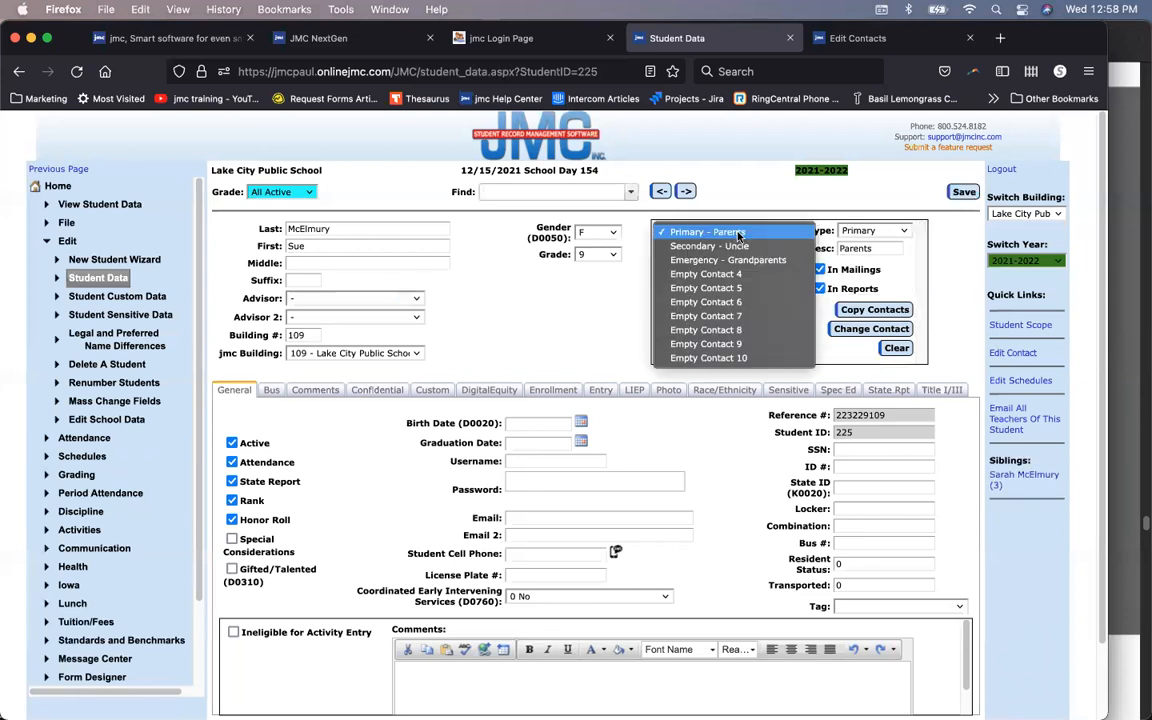
Step: View the Emergency grandparents, Primary parents and Secondary uncle contacts, then return to Home
click(752, 261)
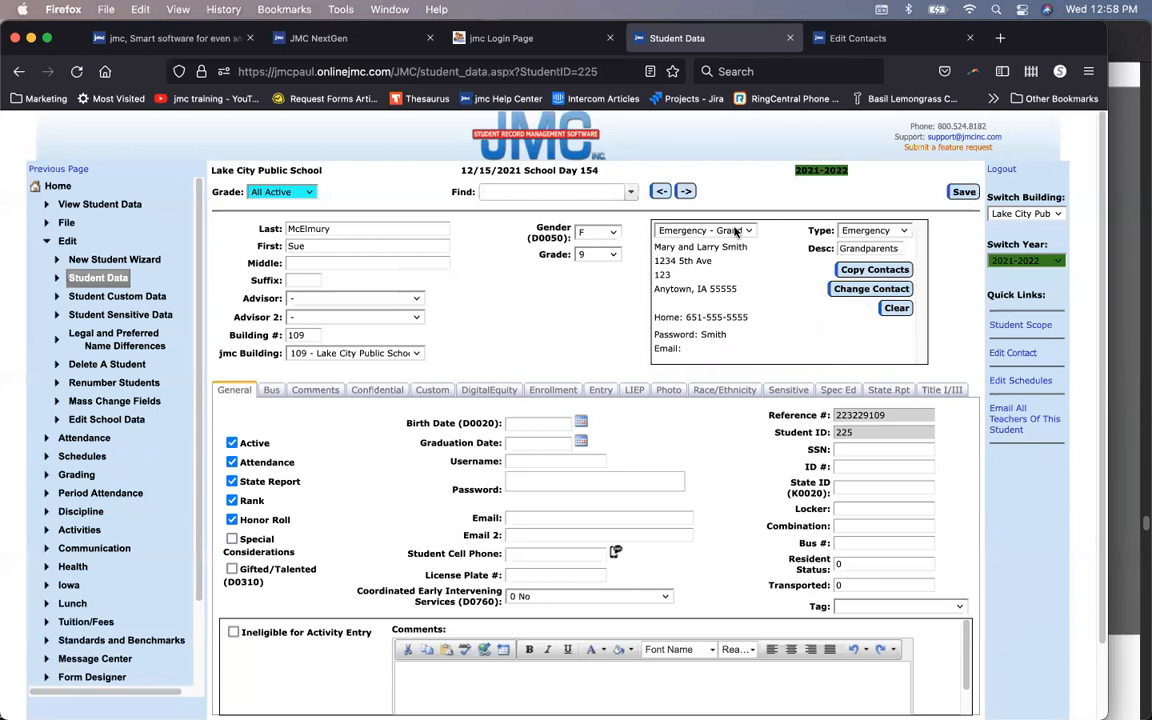
click(738, 231)
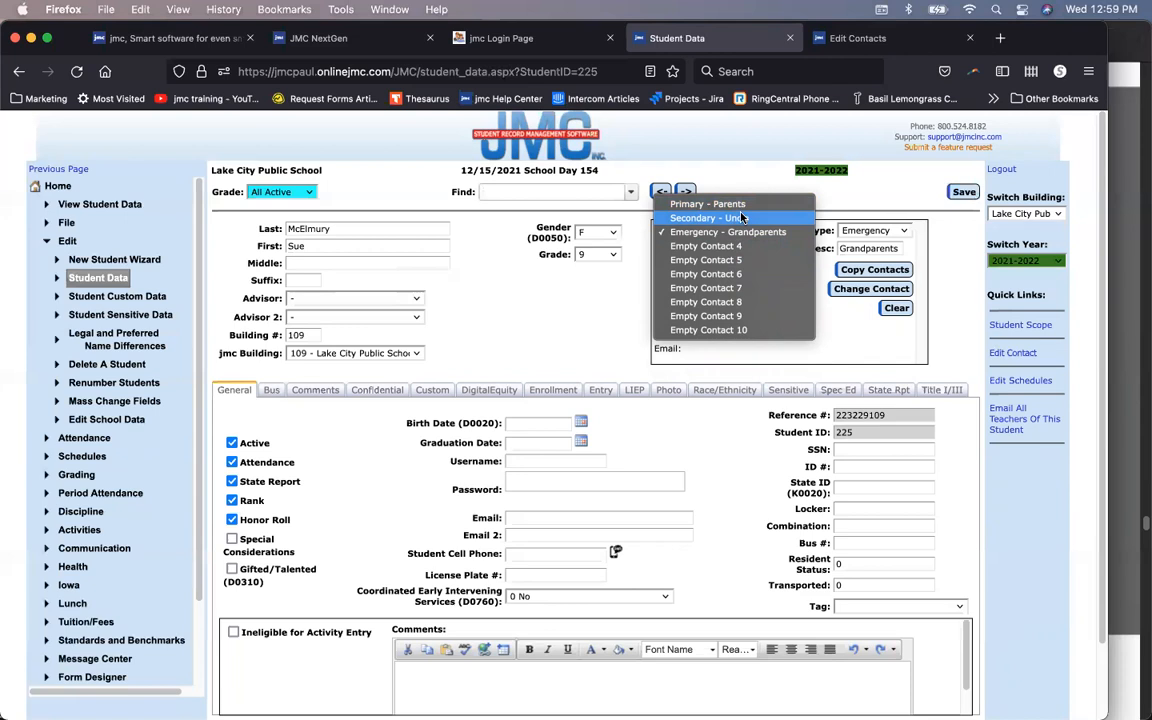
click(733, 232)
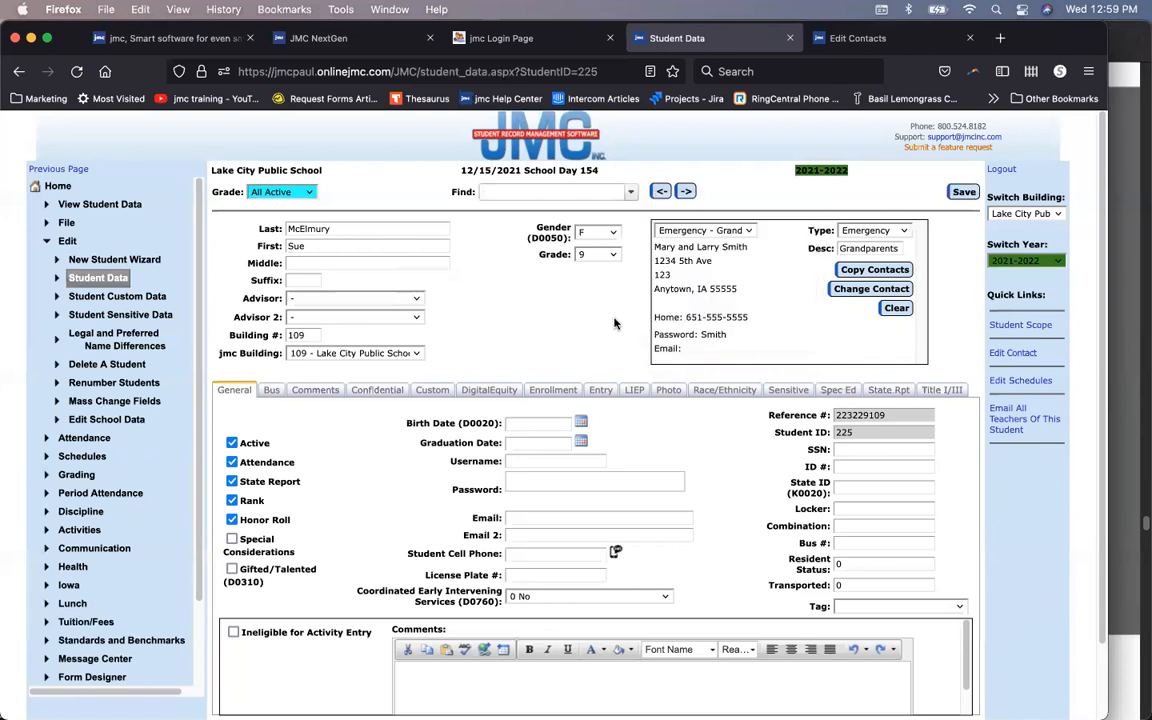
click(731, 238)
click(680, 196)
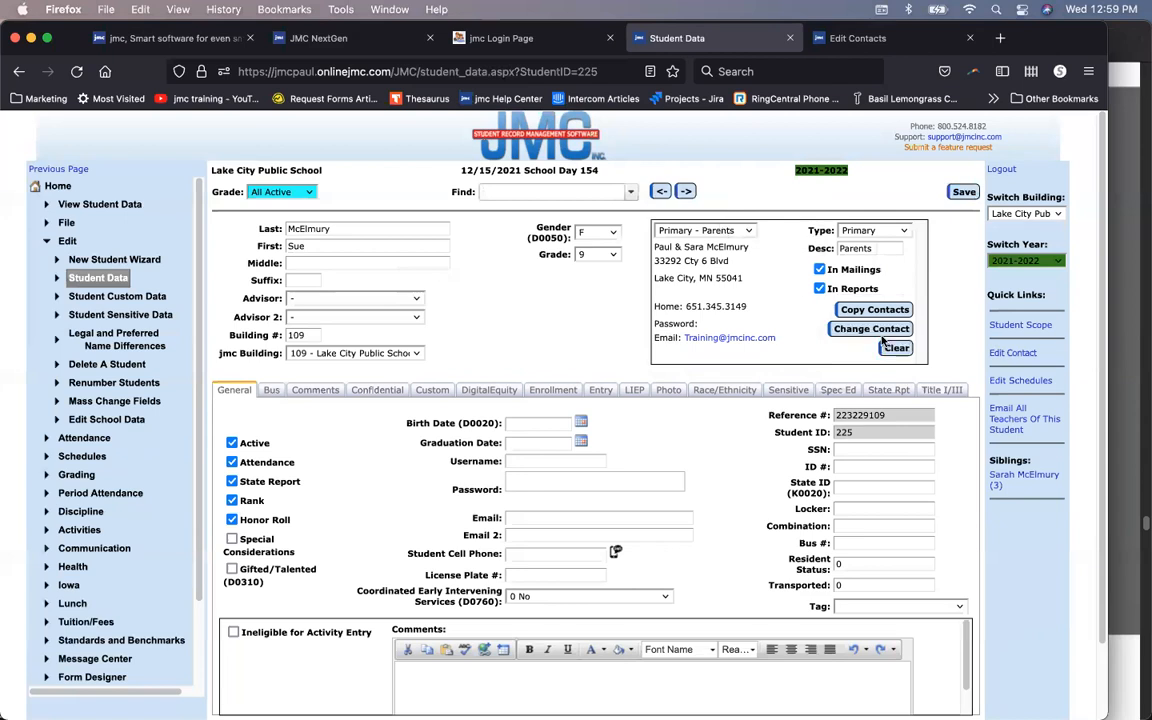
click(677, 229)
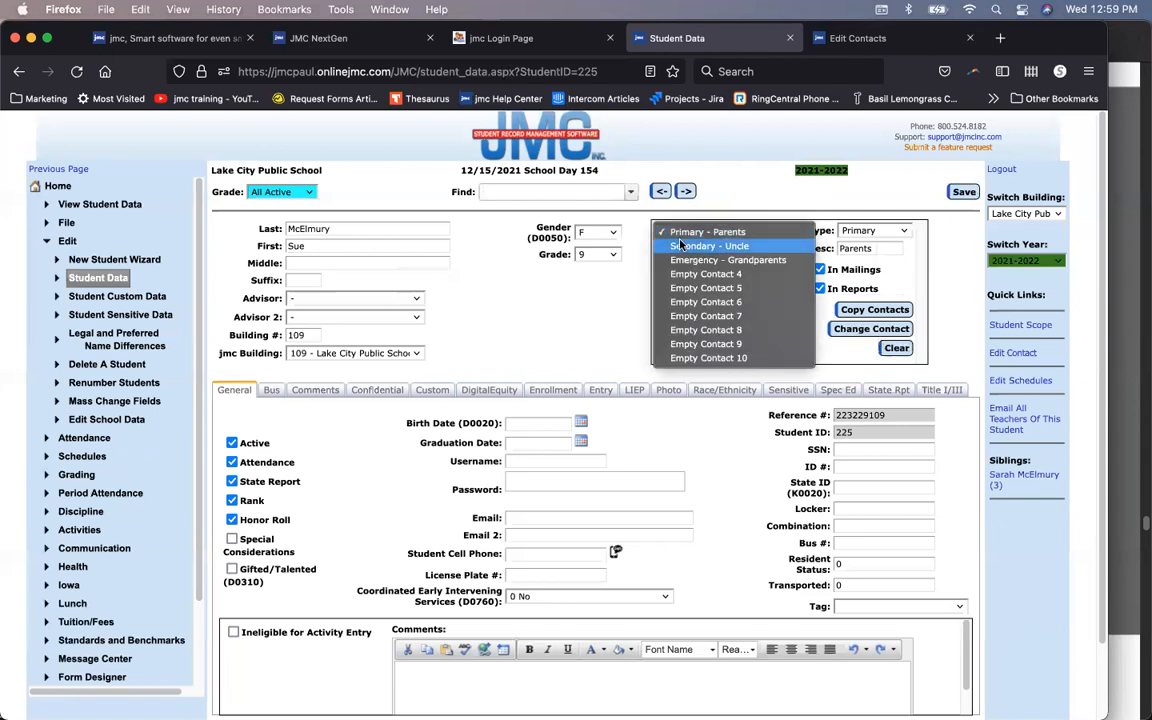
click(680, 245)
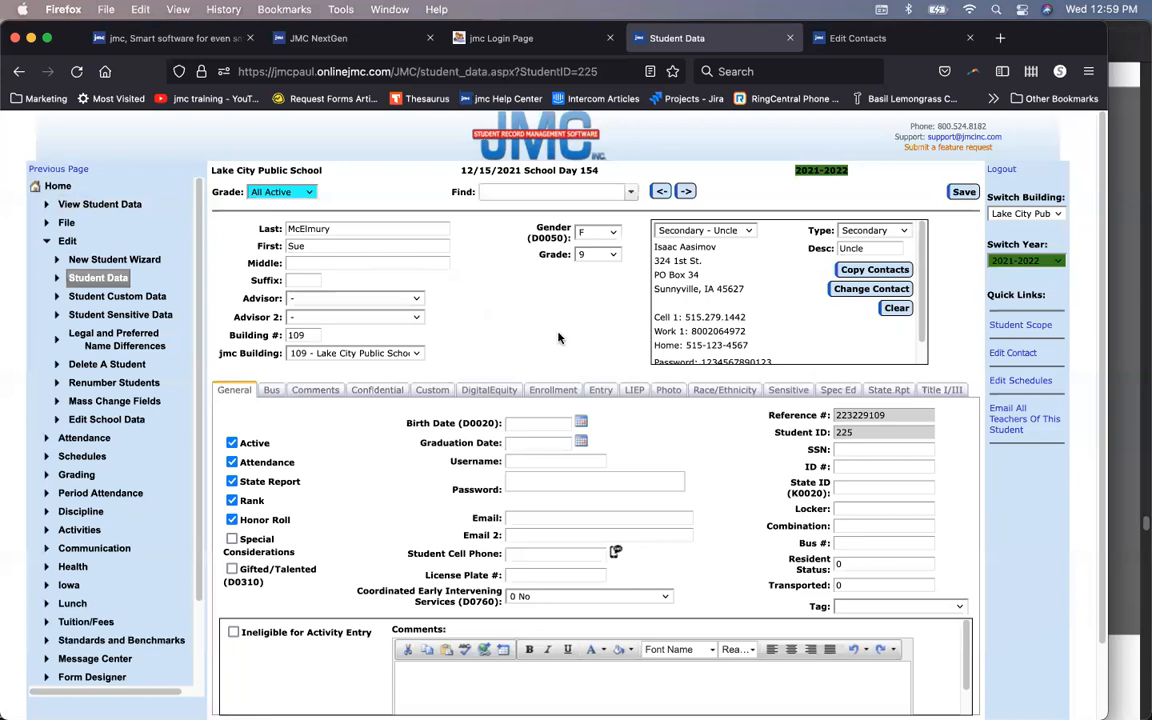
click(60, 188)
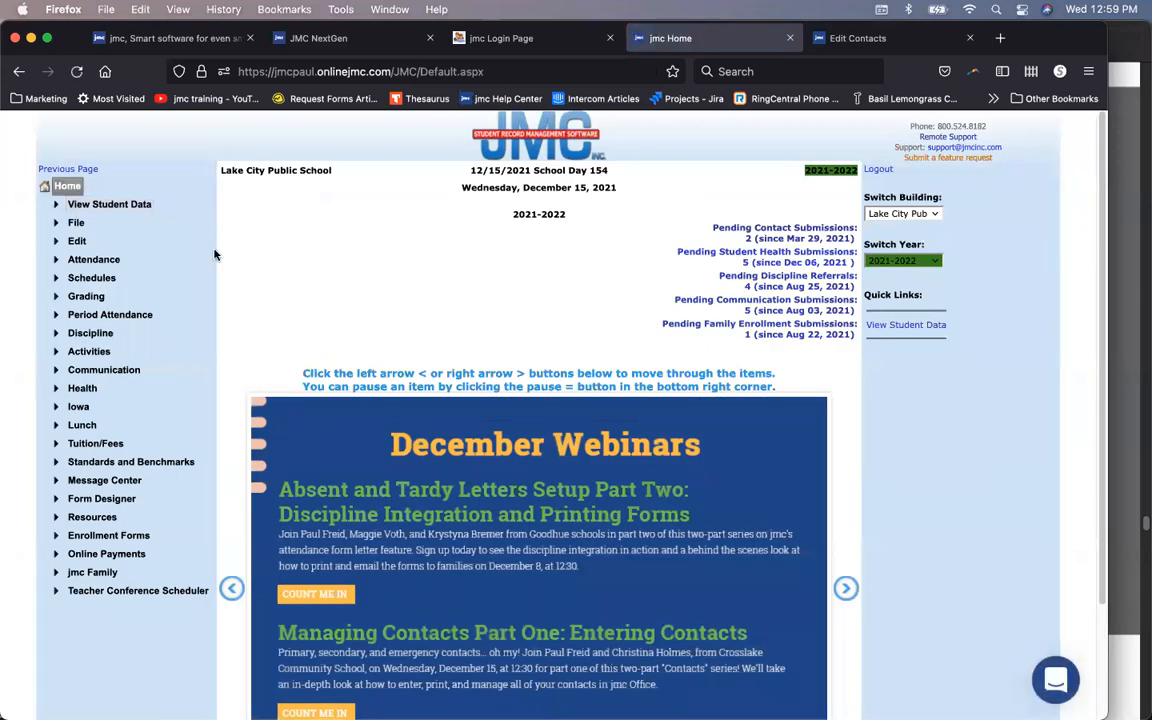
Step: Open Attendance > Contacts > Merge Contacts and choose a main contact by searching 'smith'
click(107, 261)
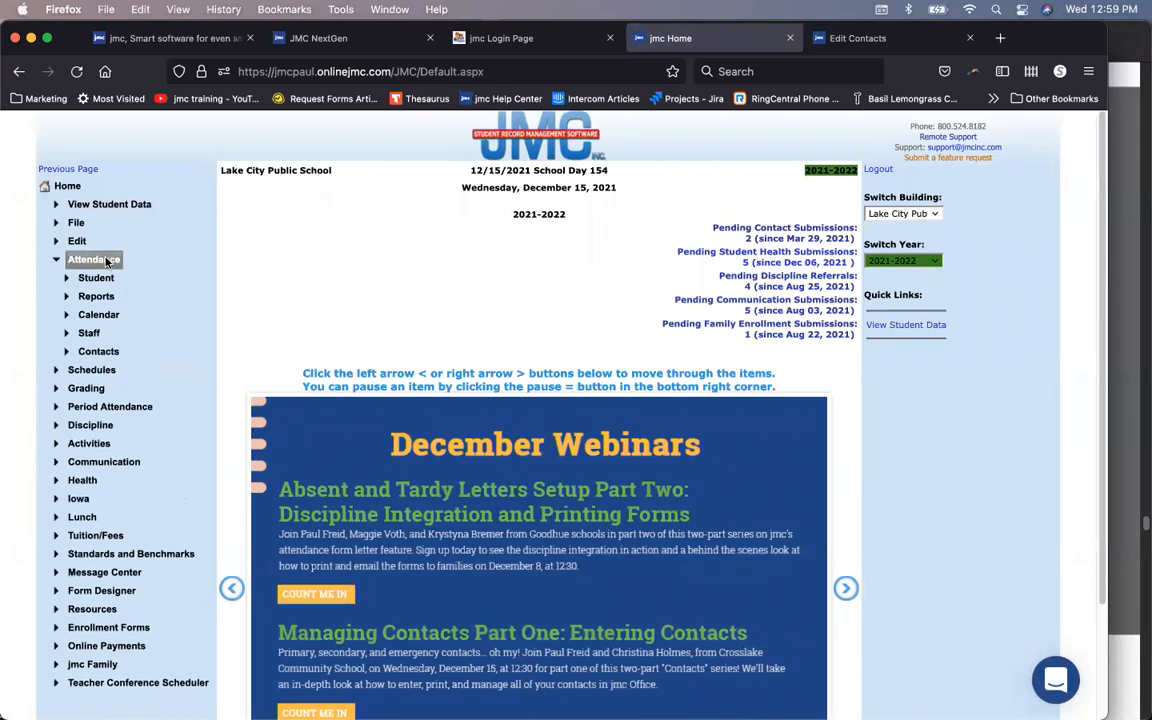
click(98, 351)
click(115, 442)
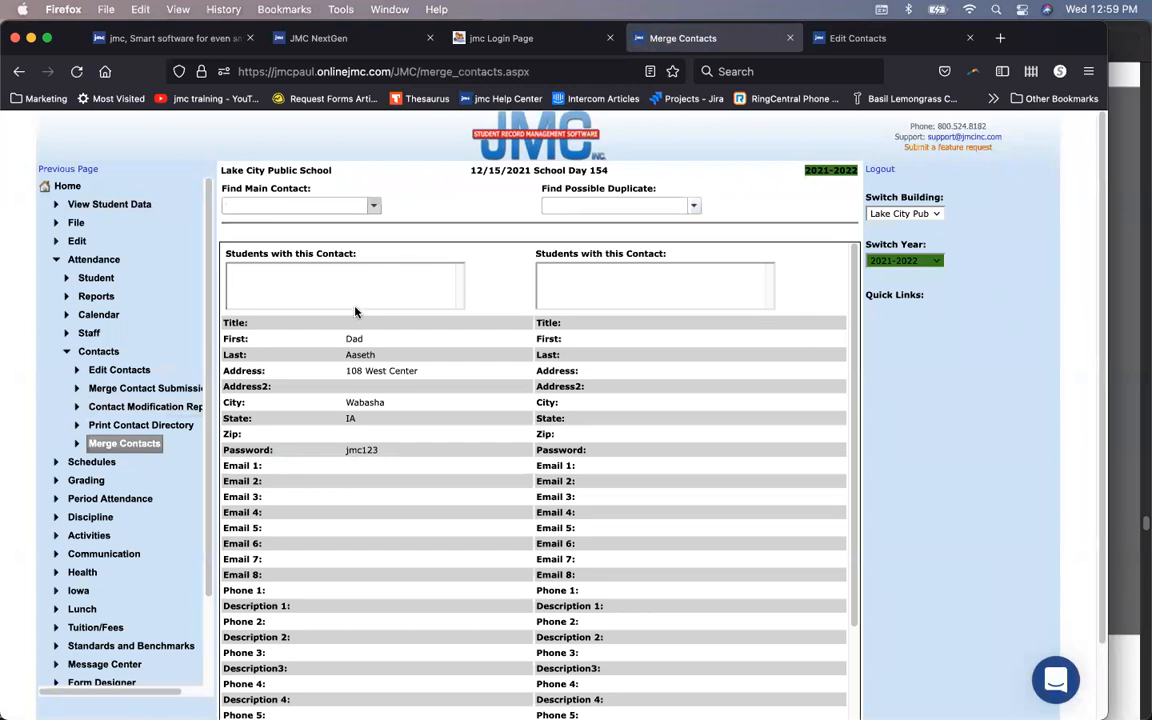
text(smith)
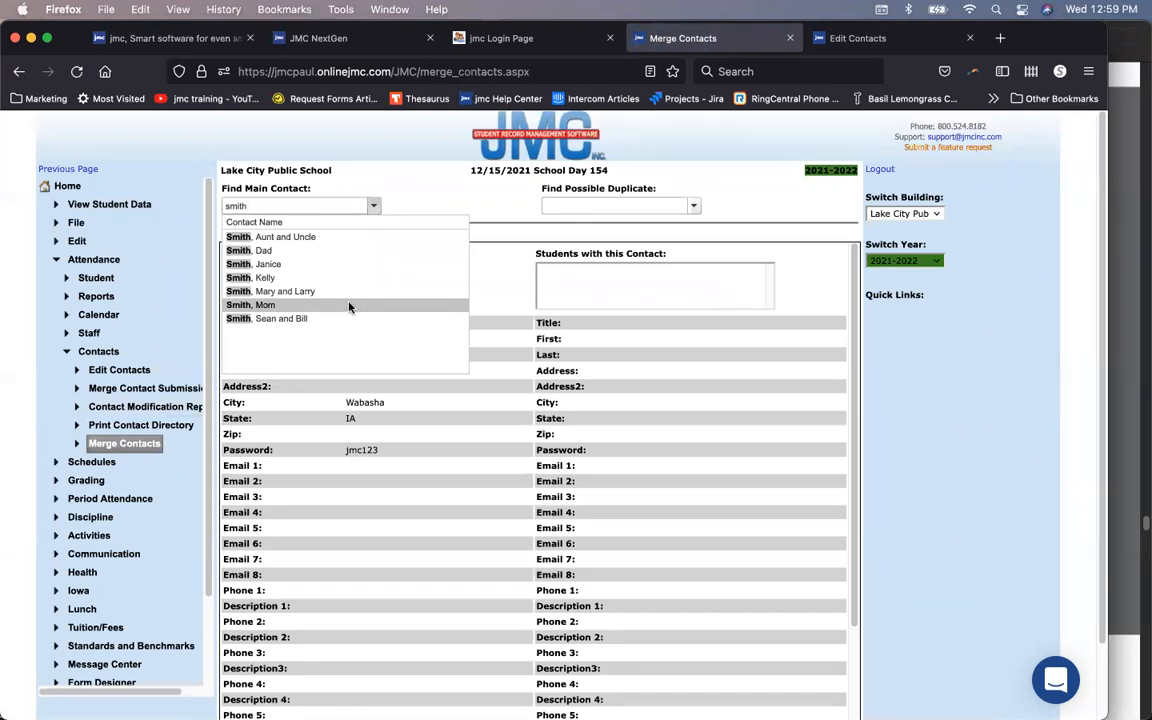
click(335, 292)
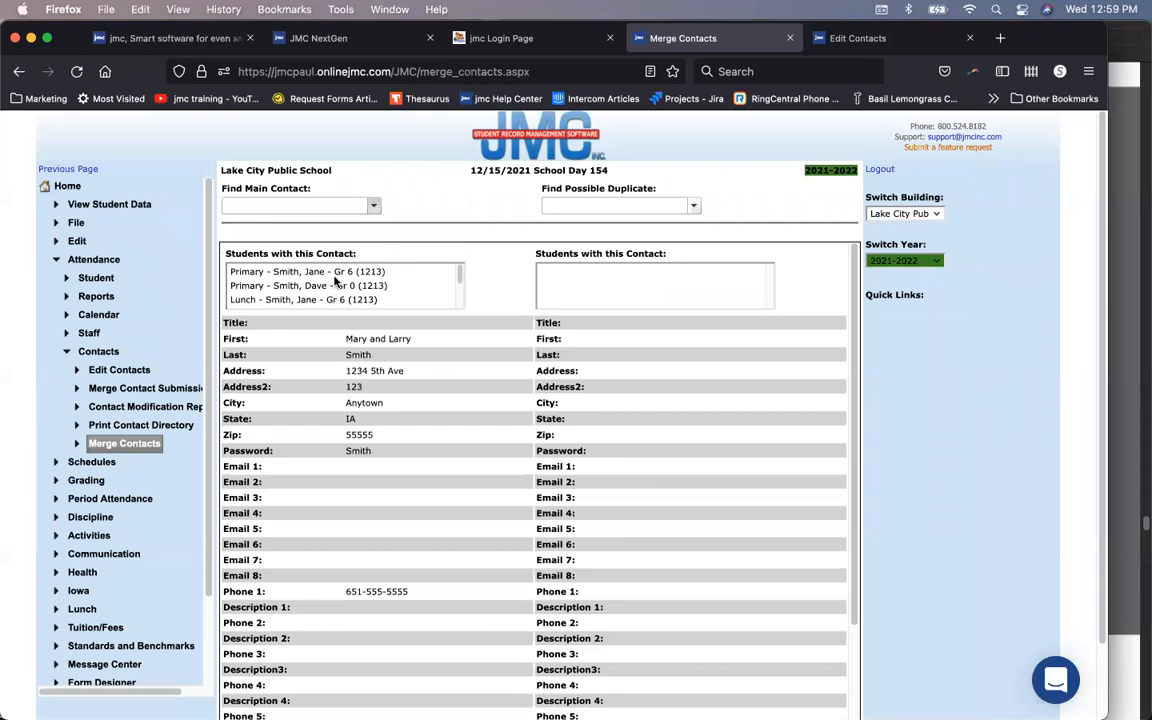
Step: Search 'smith' again and select the aunt-and-uncle contact as the possible duplicate
click(605, 206)
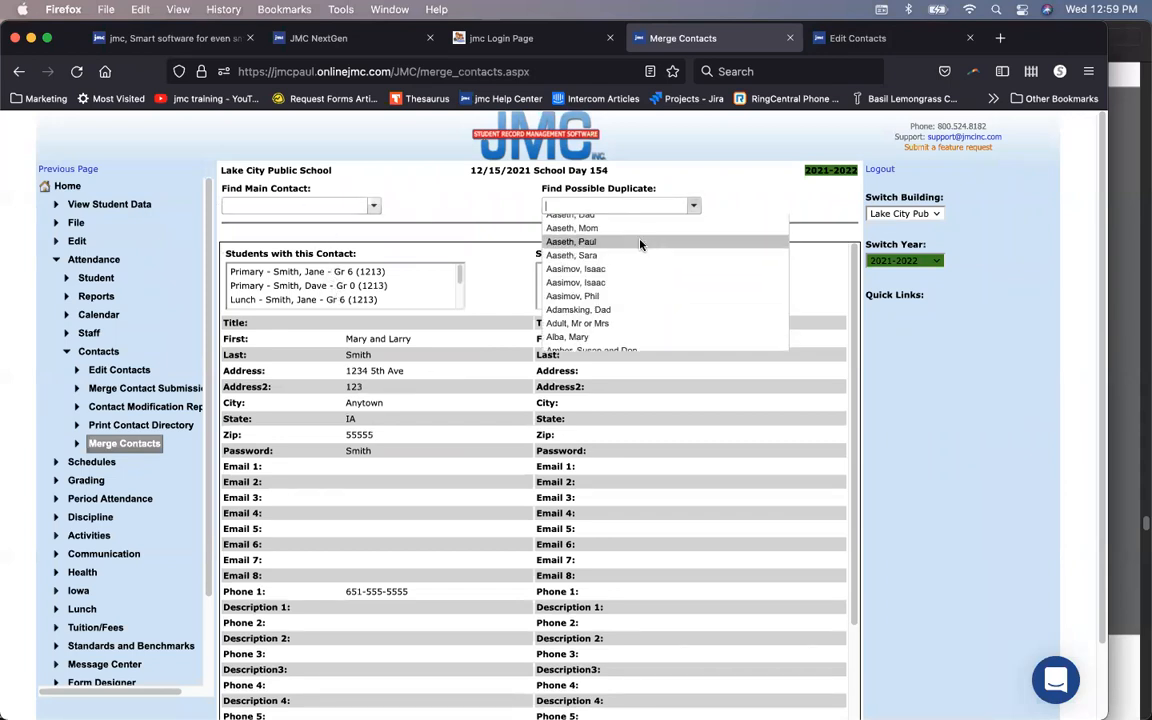
text(smith)
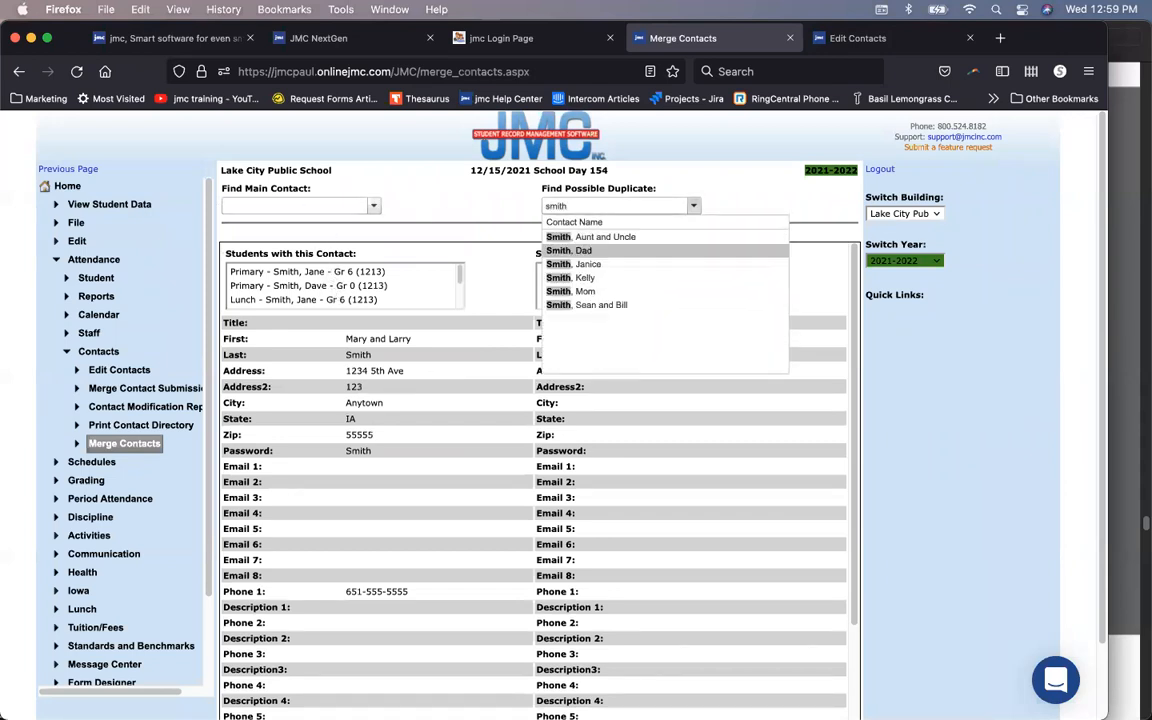
click(605, 237)
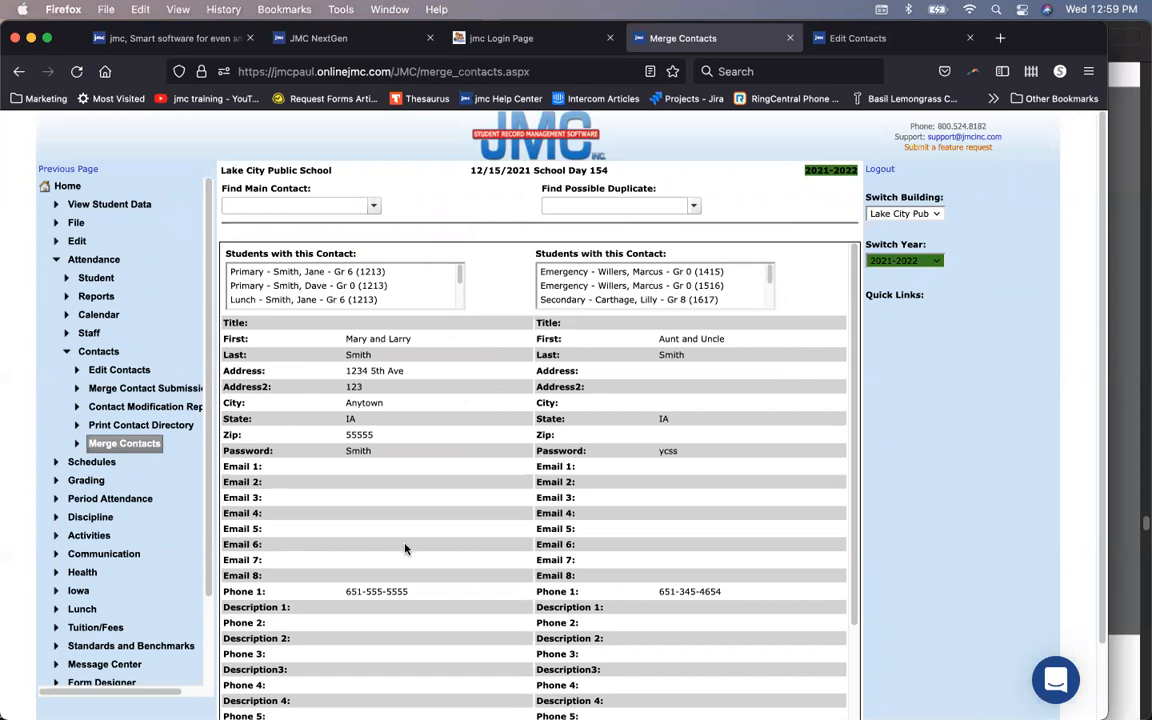
drag(315, 188, 252, 184)
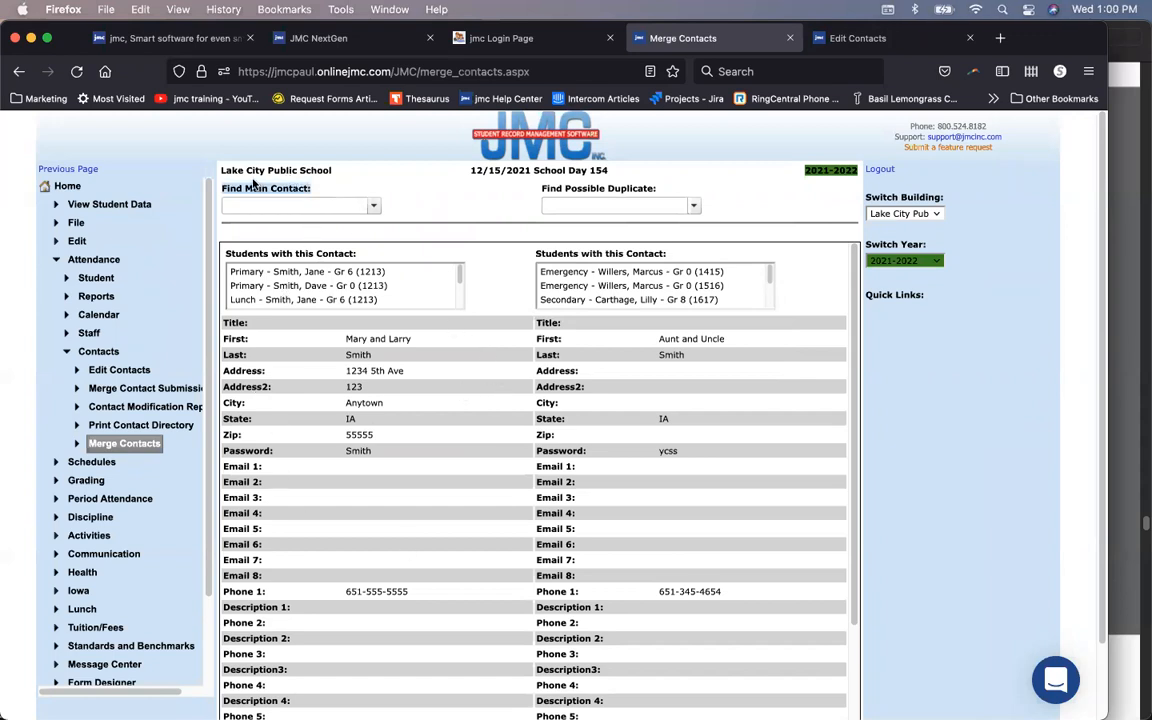
Step: Merge the aunt-and-uncle duplicate into the main Smith contact, confirming both prompts
click(327, 186)
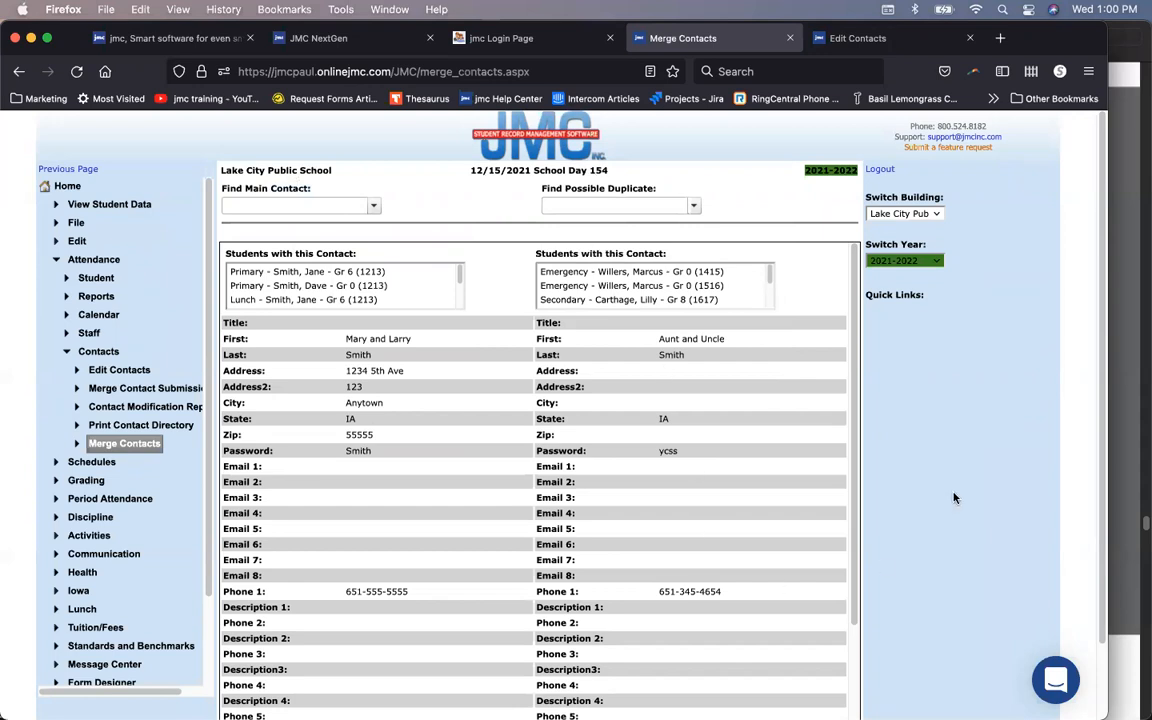
scroll(954, 498, down, 1)
scroll(753, 514, down, 3)
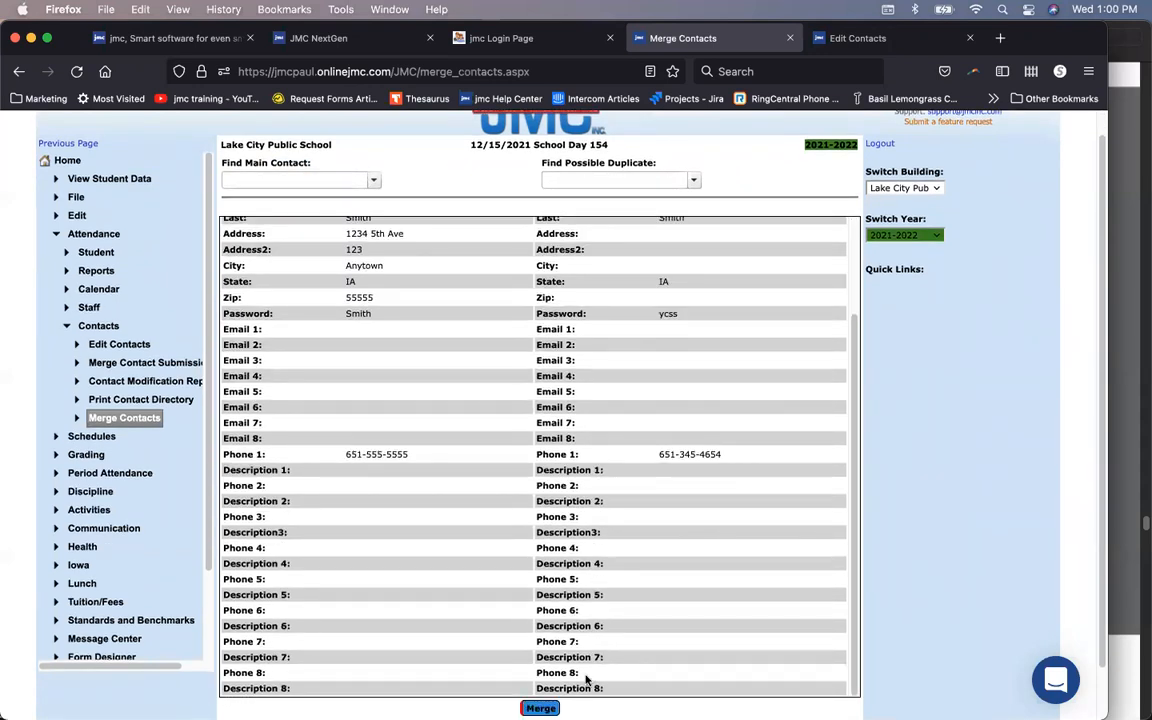
scroll(748, 411, up, 3)
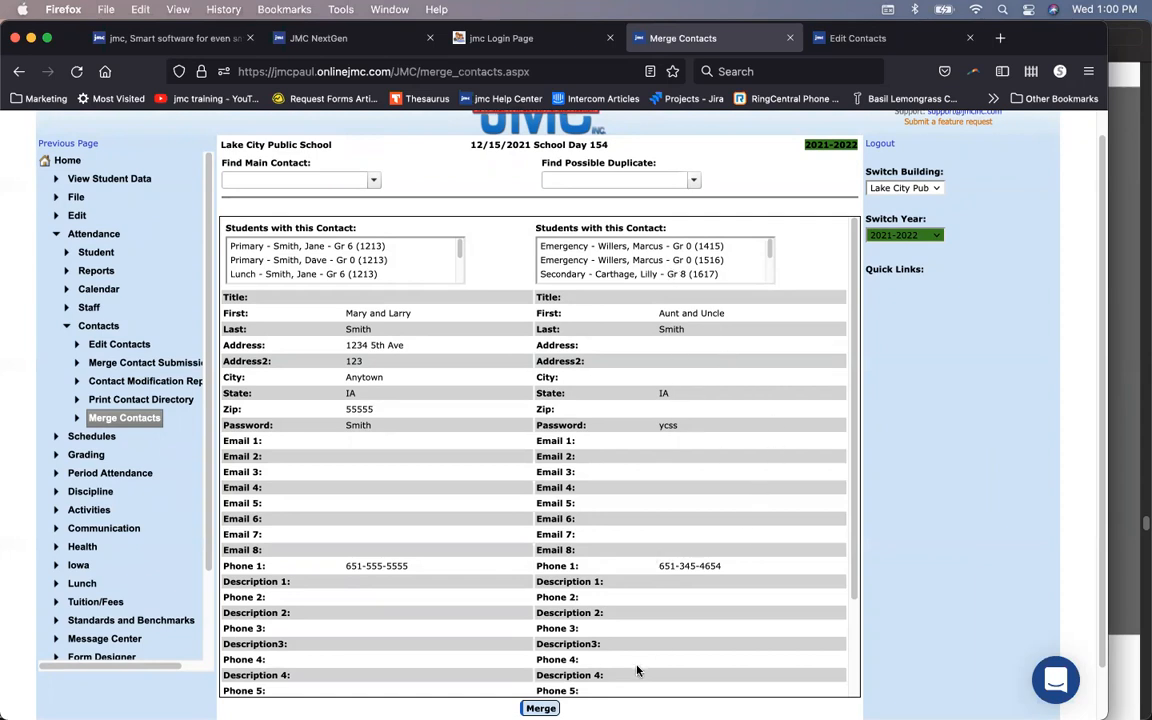
click(540, 708)
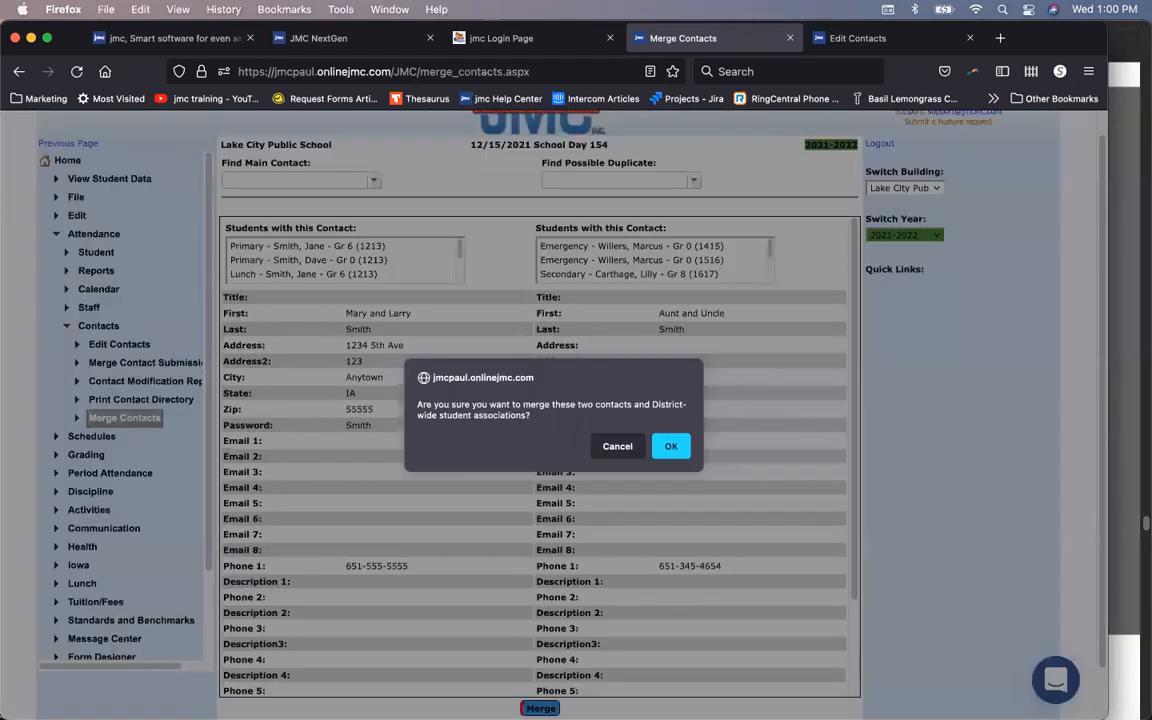
click(680, 455)
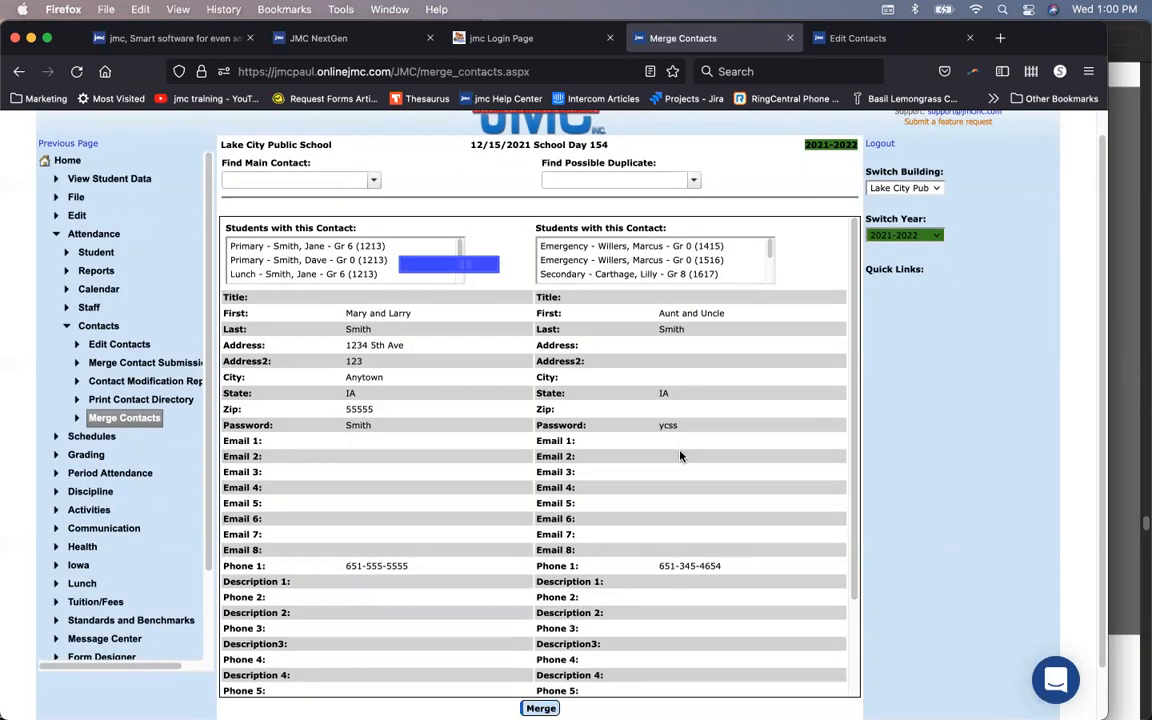
click(676, 454)
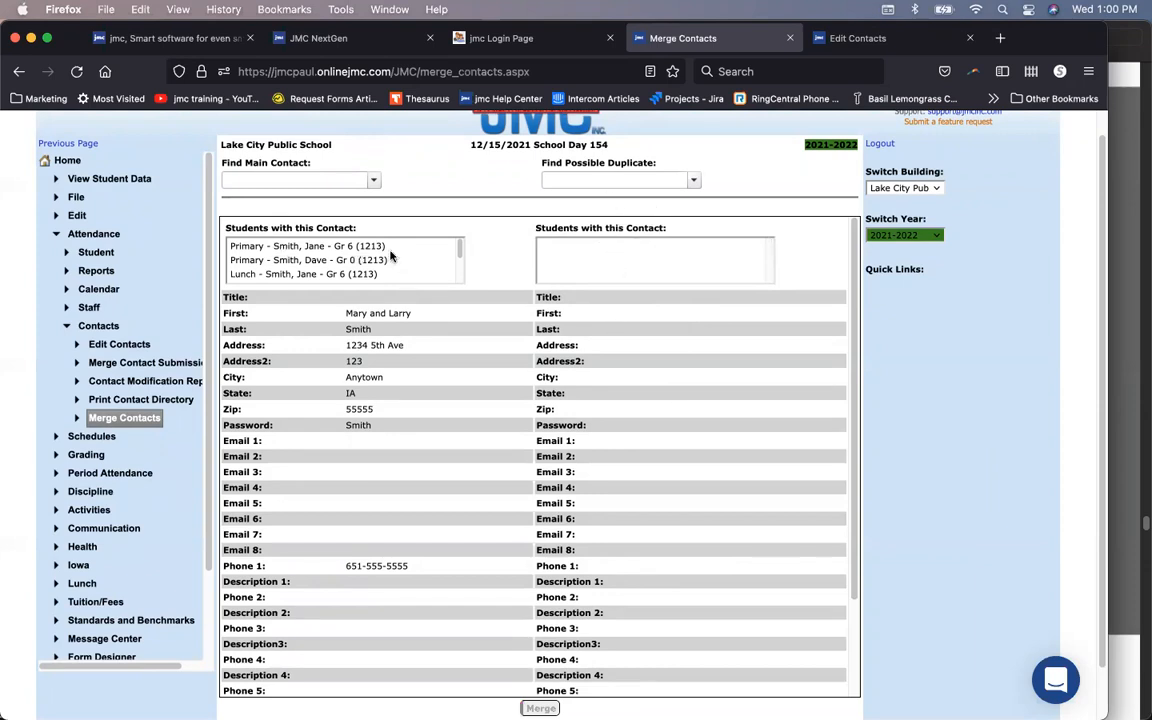
drag(462, 248, 455, 240)
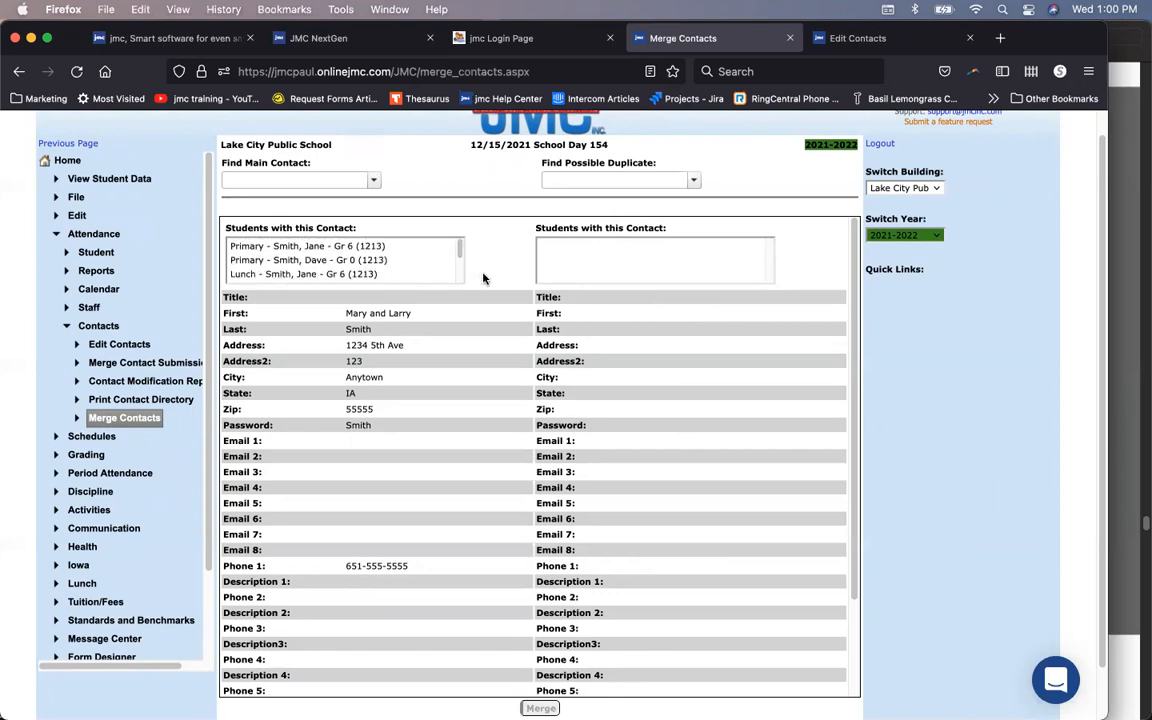
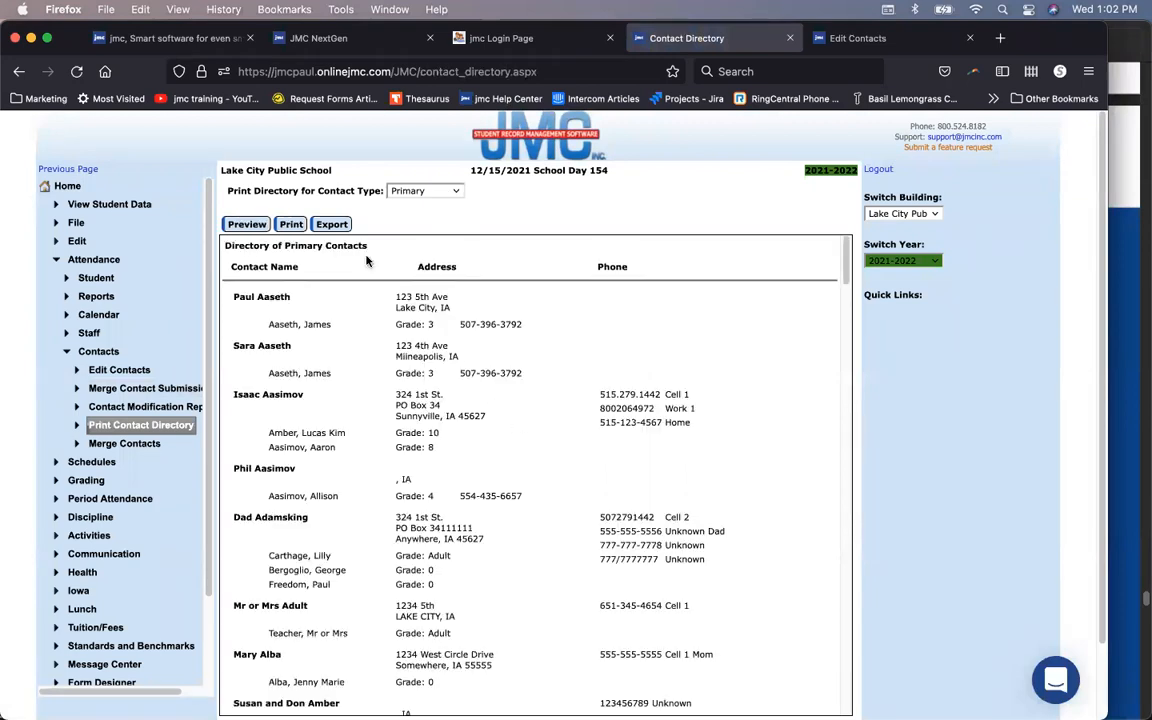
Step: Preview the Primary contacts directory for Lake City Public School
click(332, 225)
triple_click(264, 292)
click(282, 347)
scroll(576, 455, down, 15)
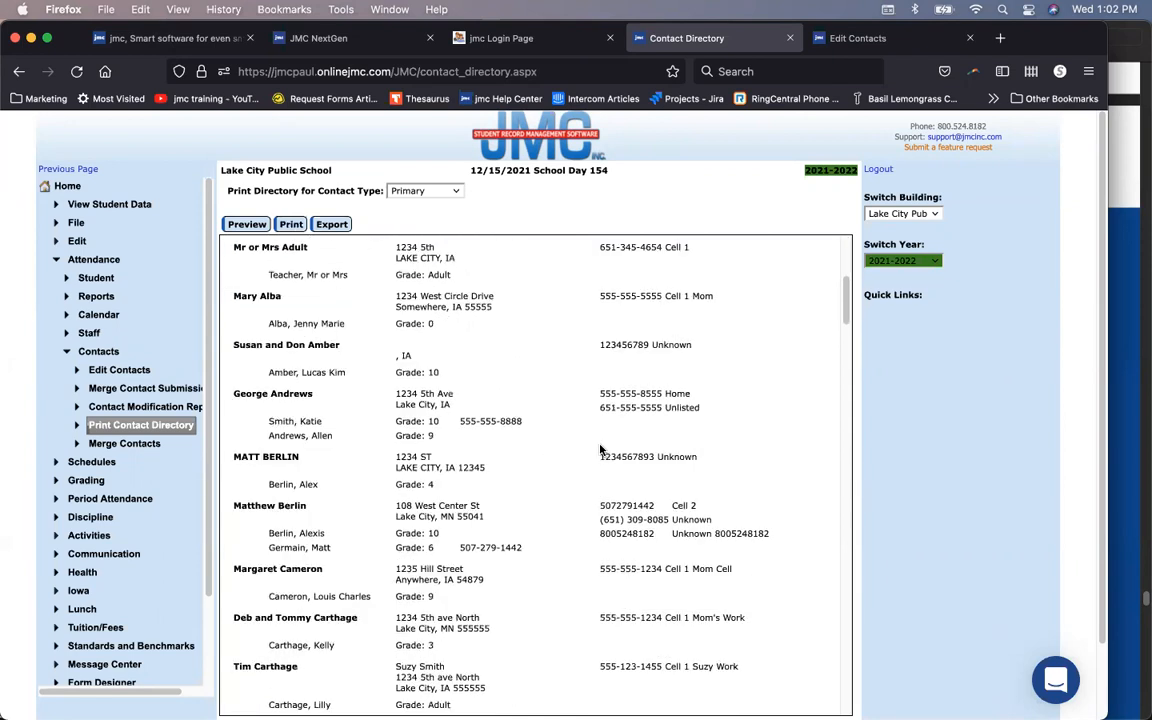
scroll(600, 450, up, 15)
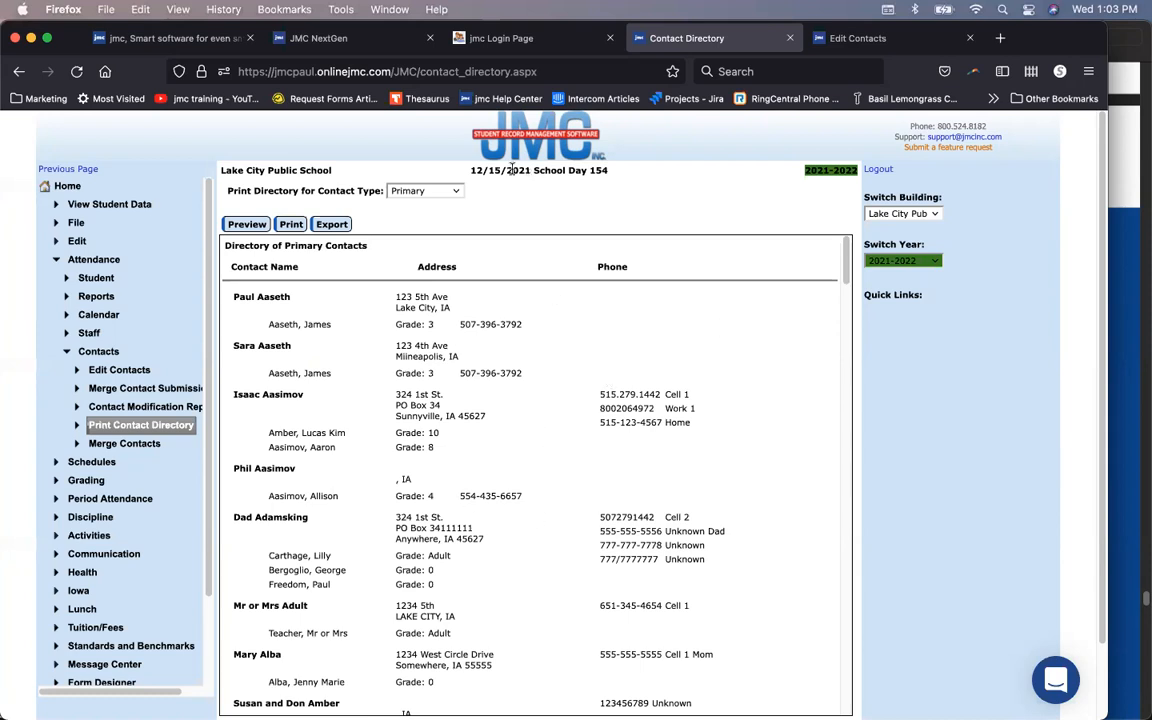
Step: Preview the contact directory with Contact Type set to Emergency
click(446, 191)
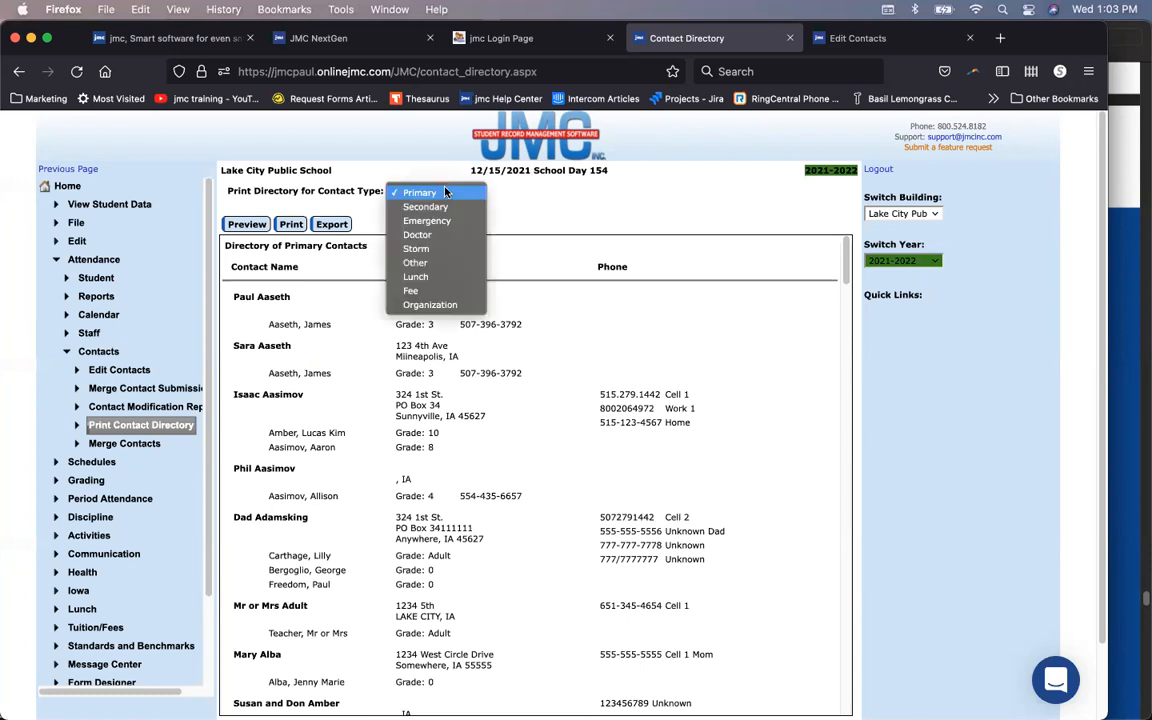
click(440, 220)
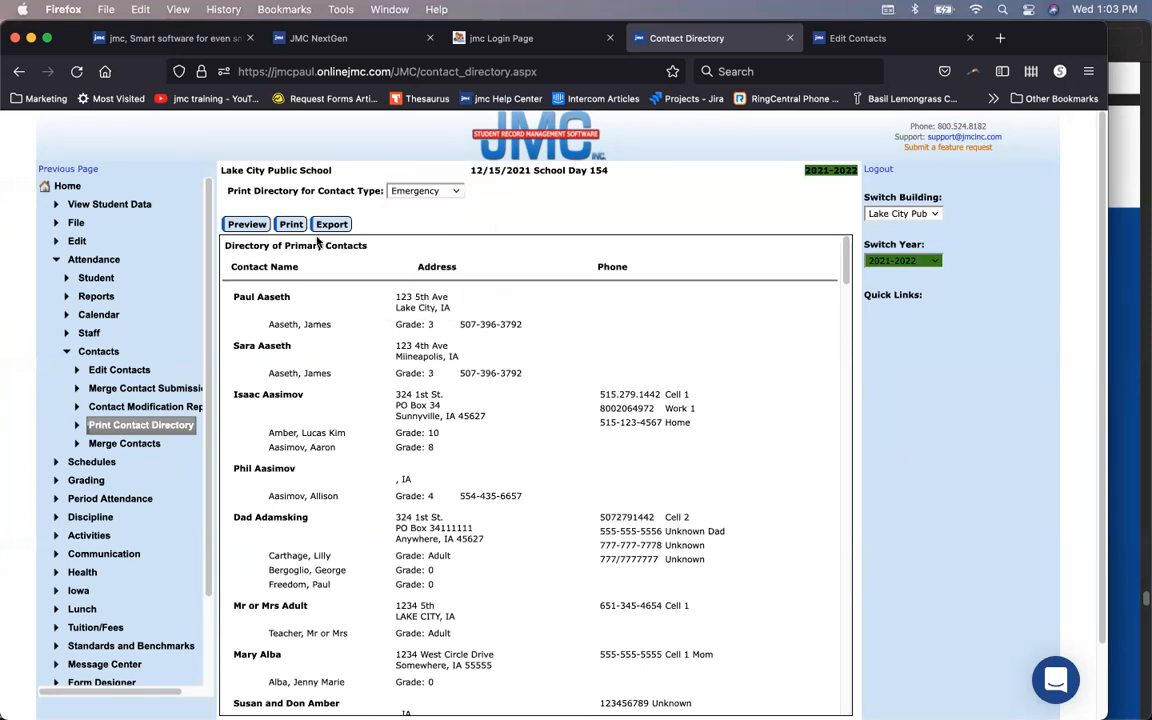
click(247, 225)
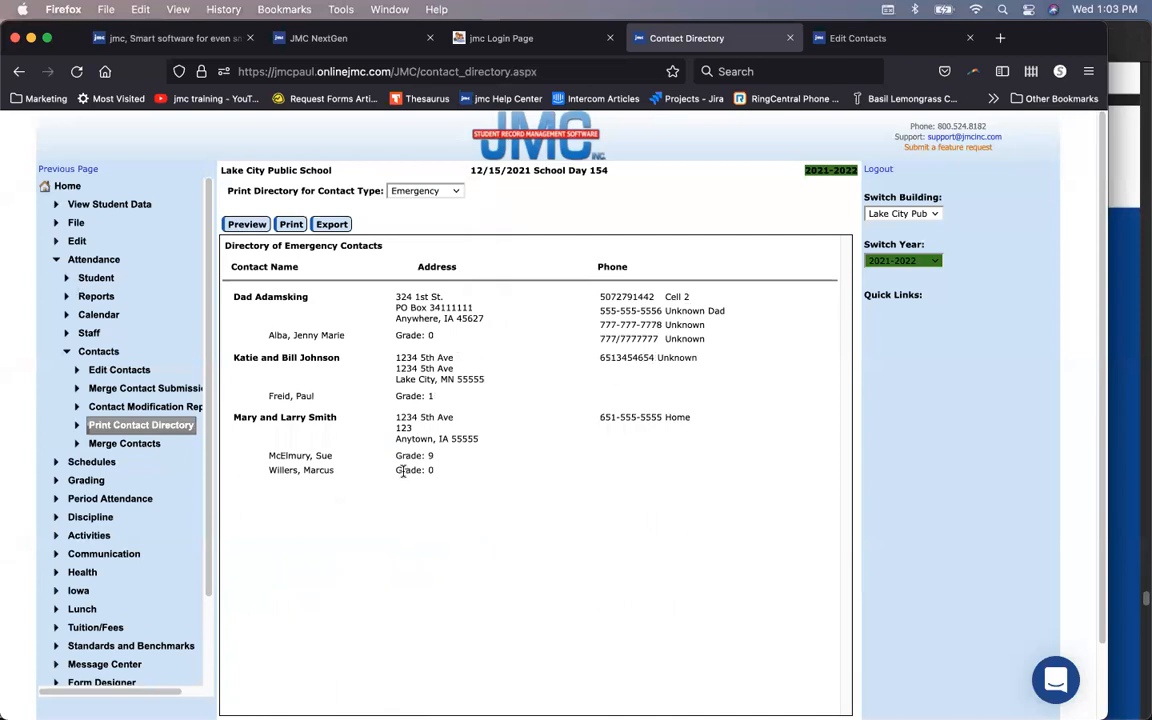
Step: Regenerate the directory preview for Primary contacts and scroll down through the list
click(448, 190)
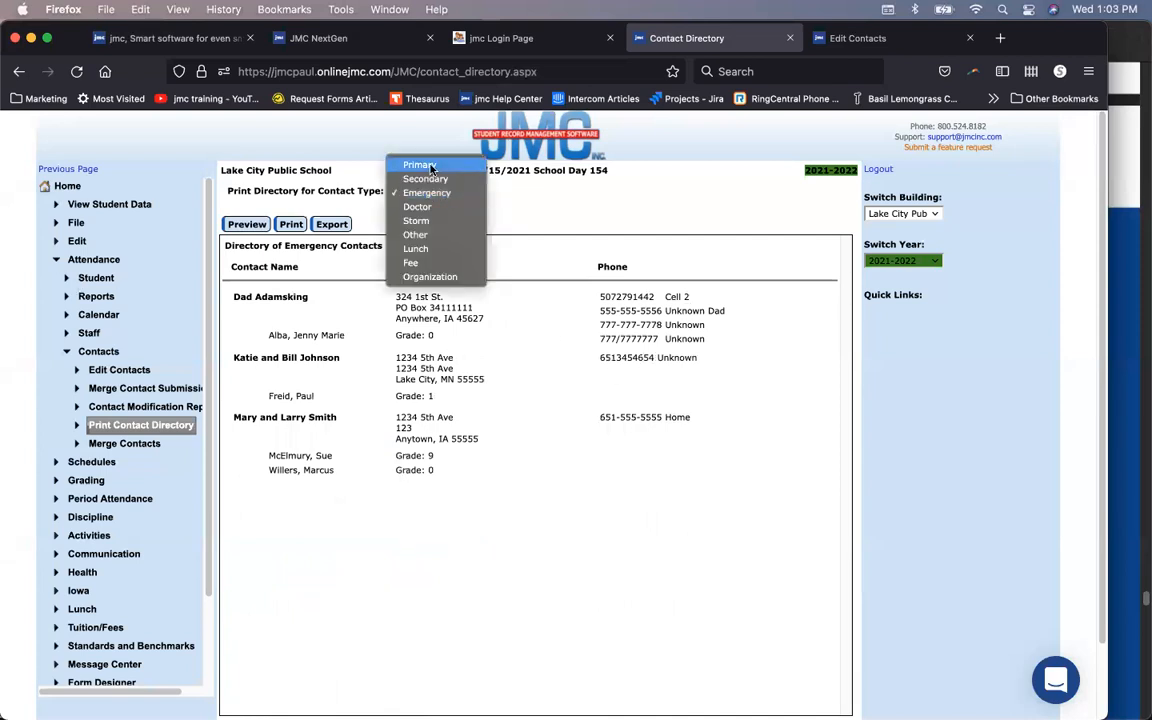
click(420, 165)
click(247, 225)
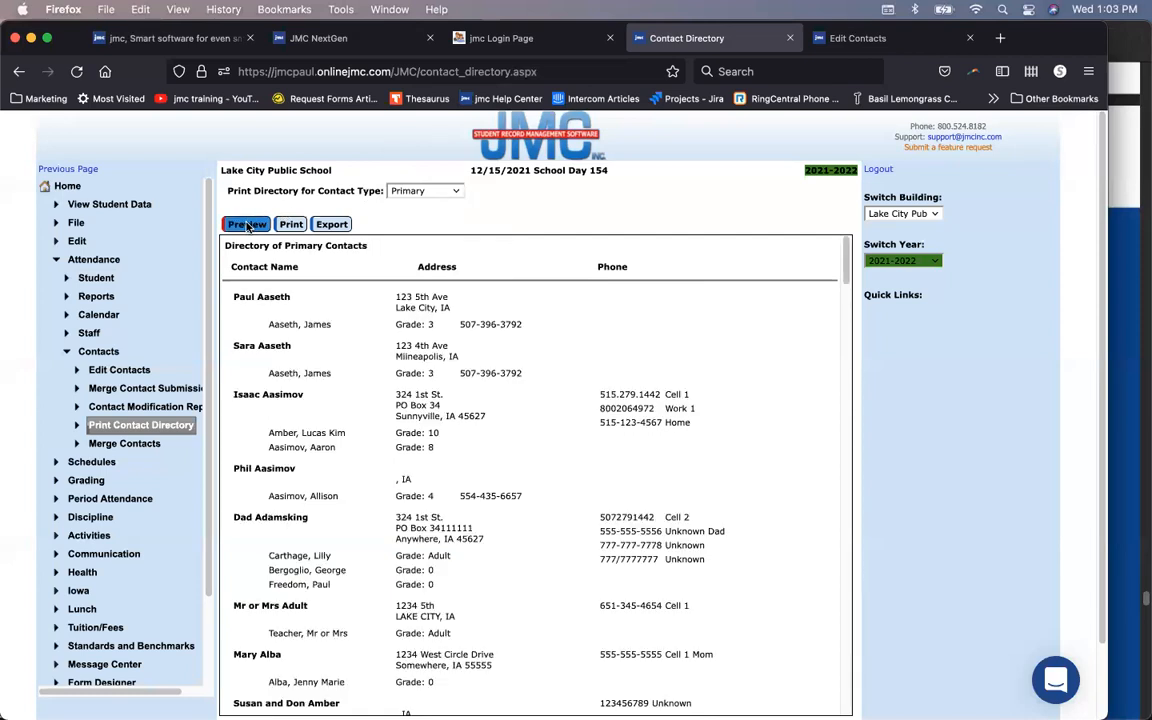
scroll(431, 447, down, 2)
scroll(431, 447, down, 6)
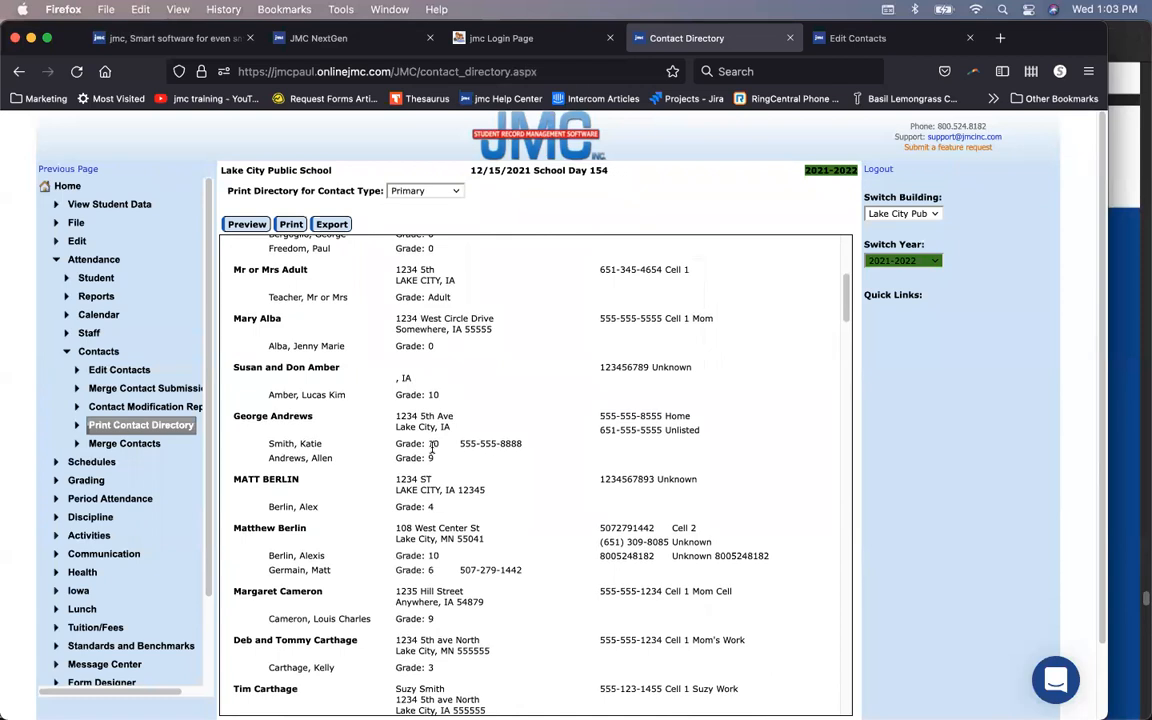
scroll(431, 447, down, 10)
scroll(431, 447, down, 8)
scroll(432, 451, down, 7)
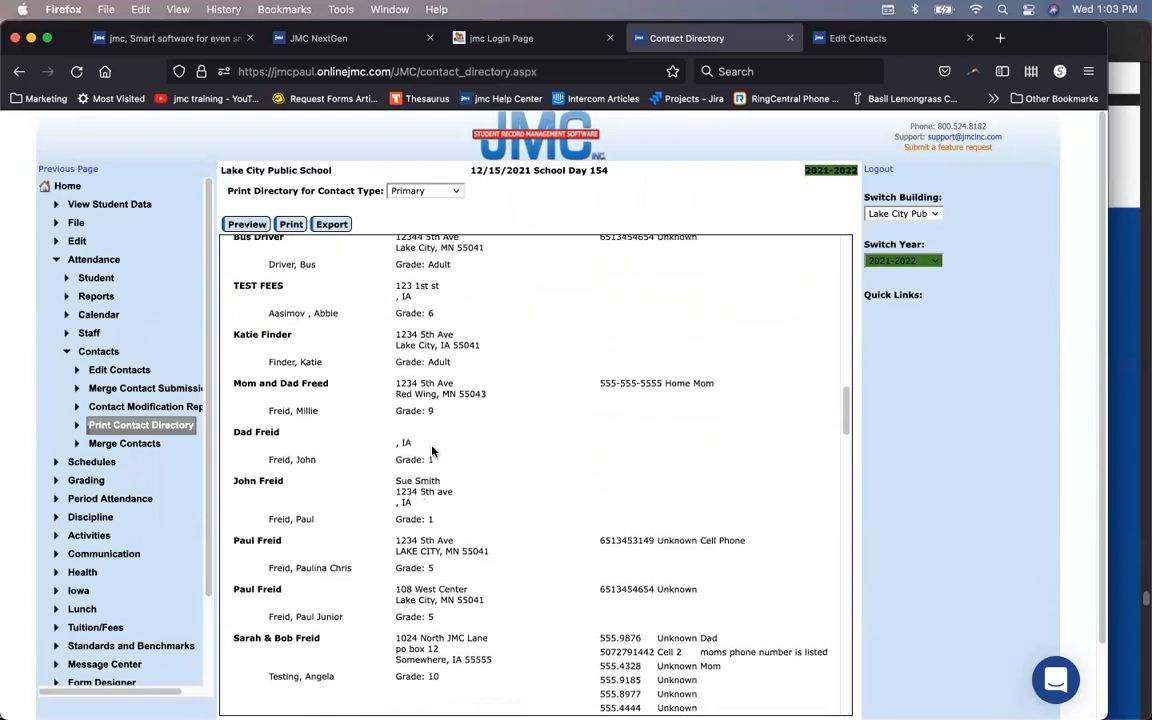
scroll(432, 451, down, 1)
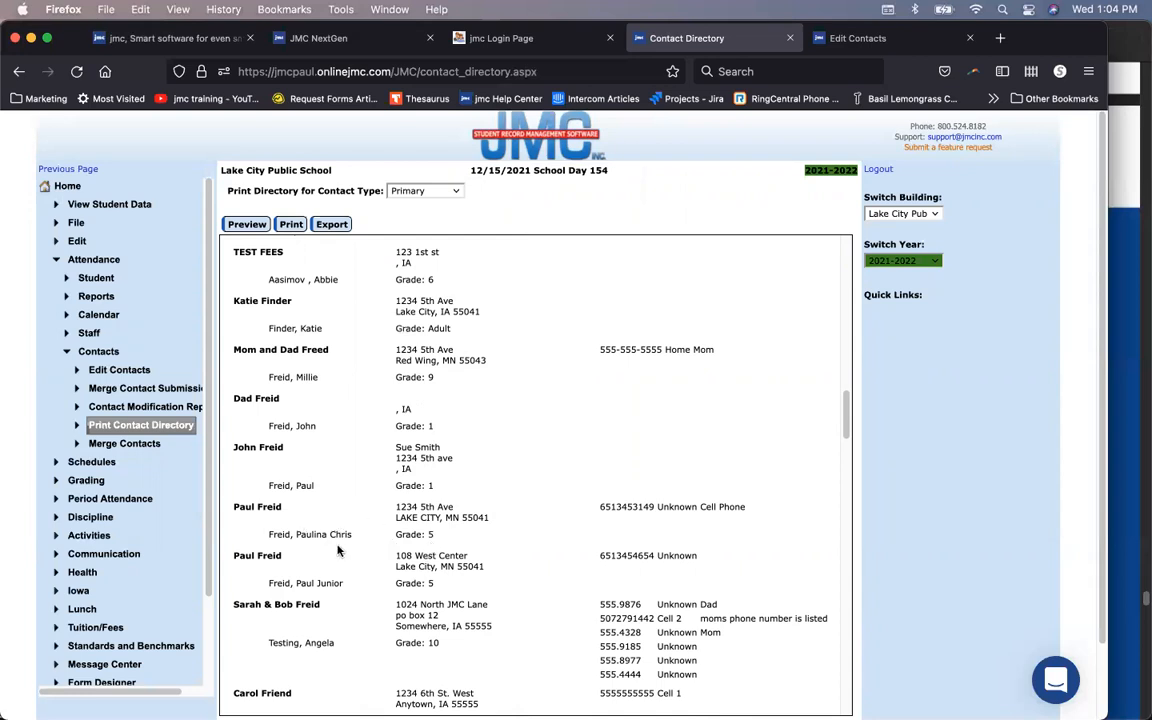
Step: In Merge Contacts, search the surname and set the two same-named contacts as main and possible duplicate
click(124, 443)
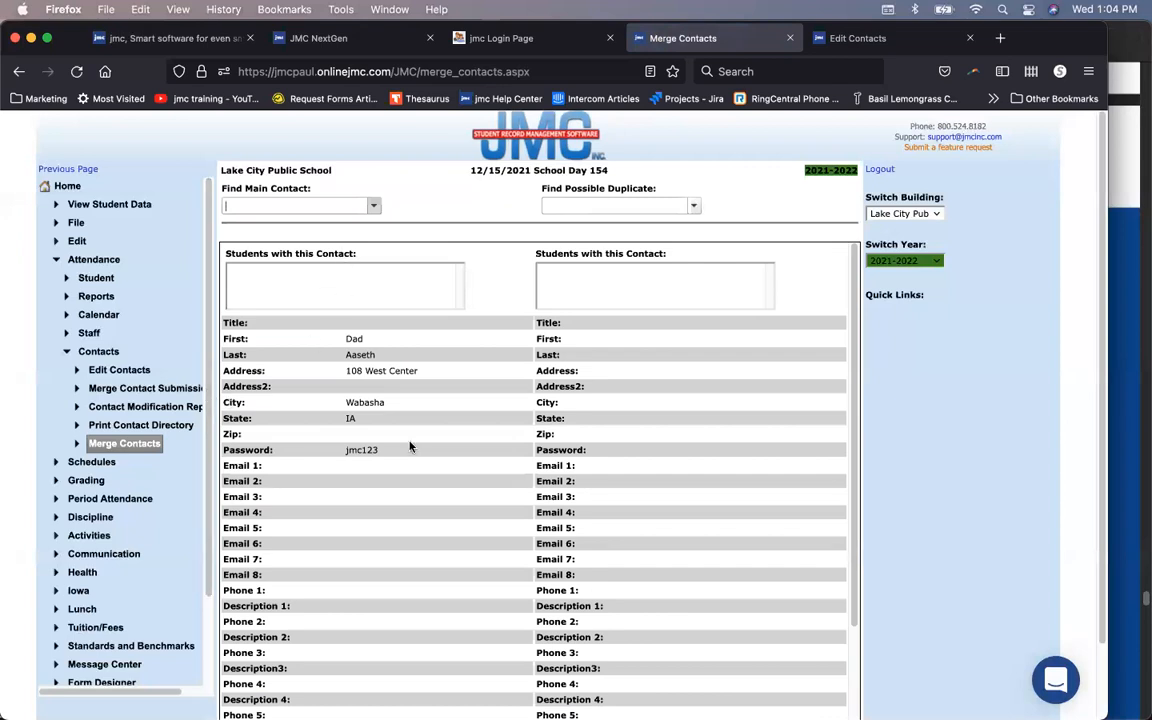
text(Freid)
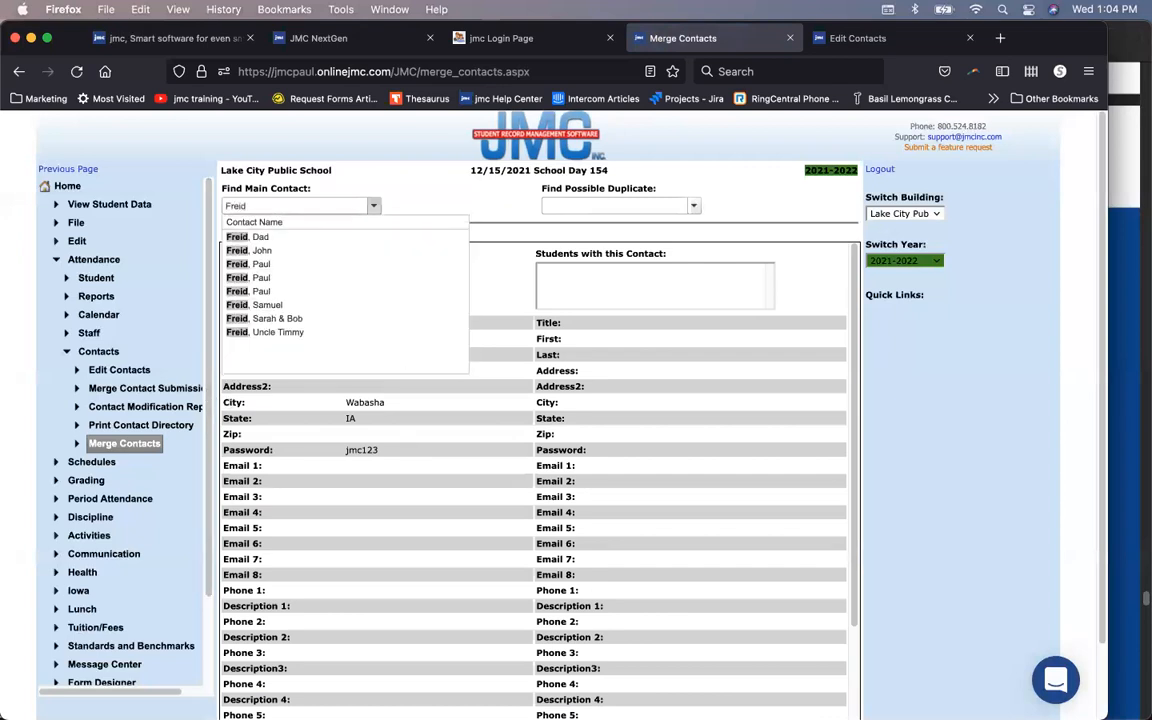
click(321, 264)
click(597, 206)
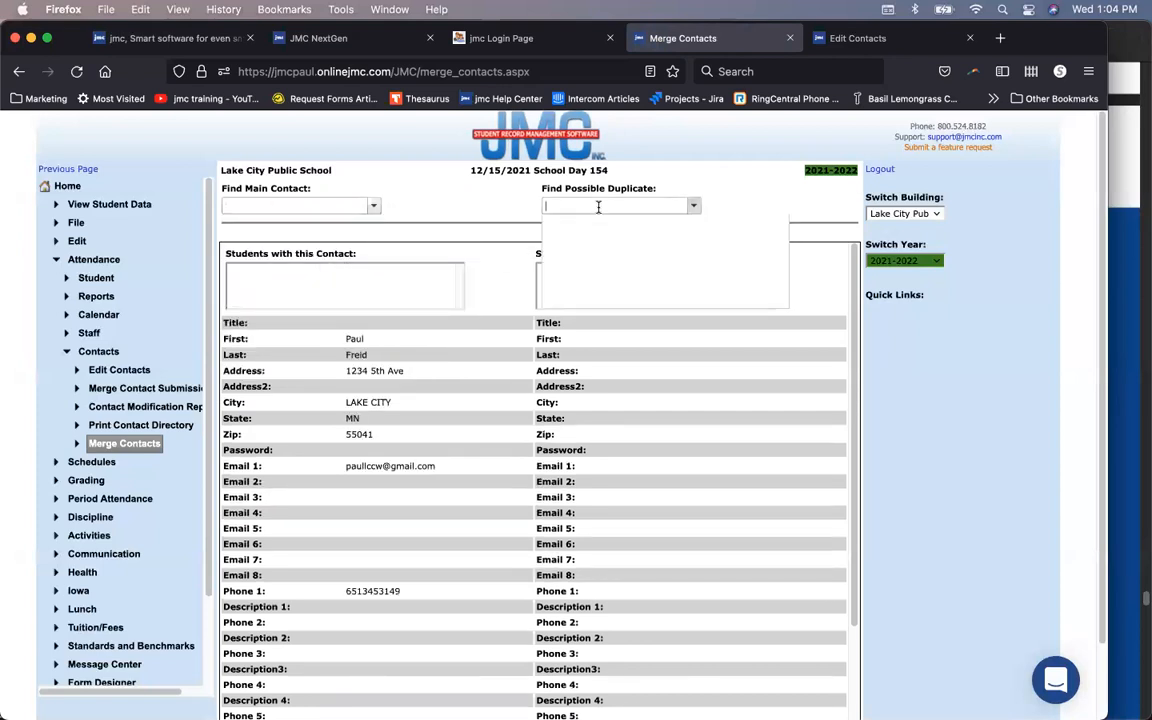
text(freid)
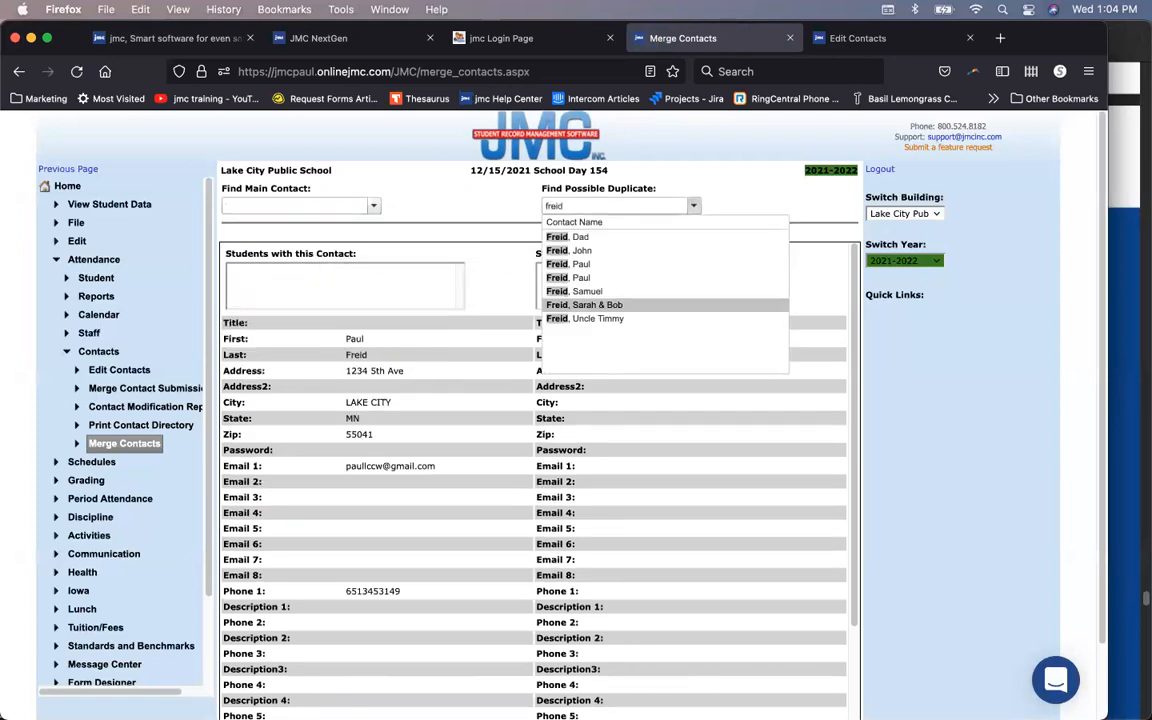
click(568, 264)
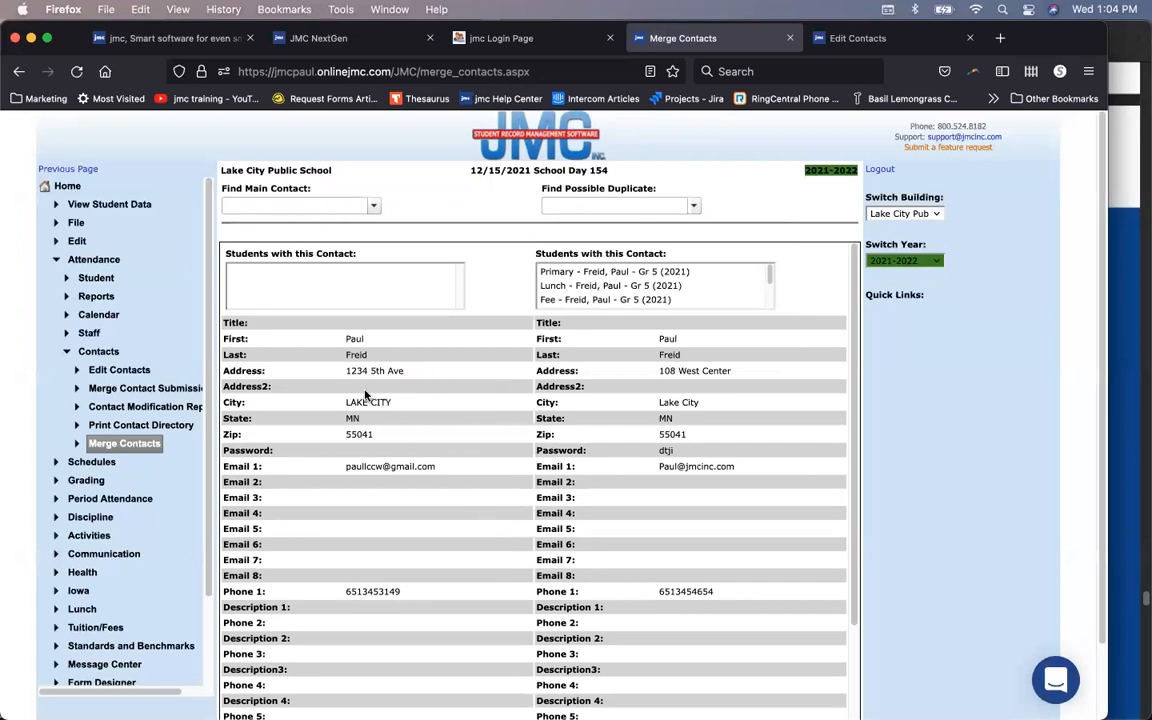
click(146, 426)
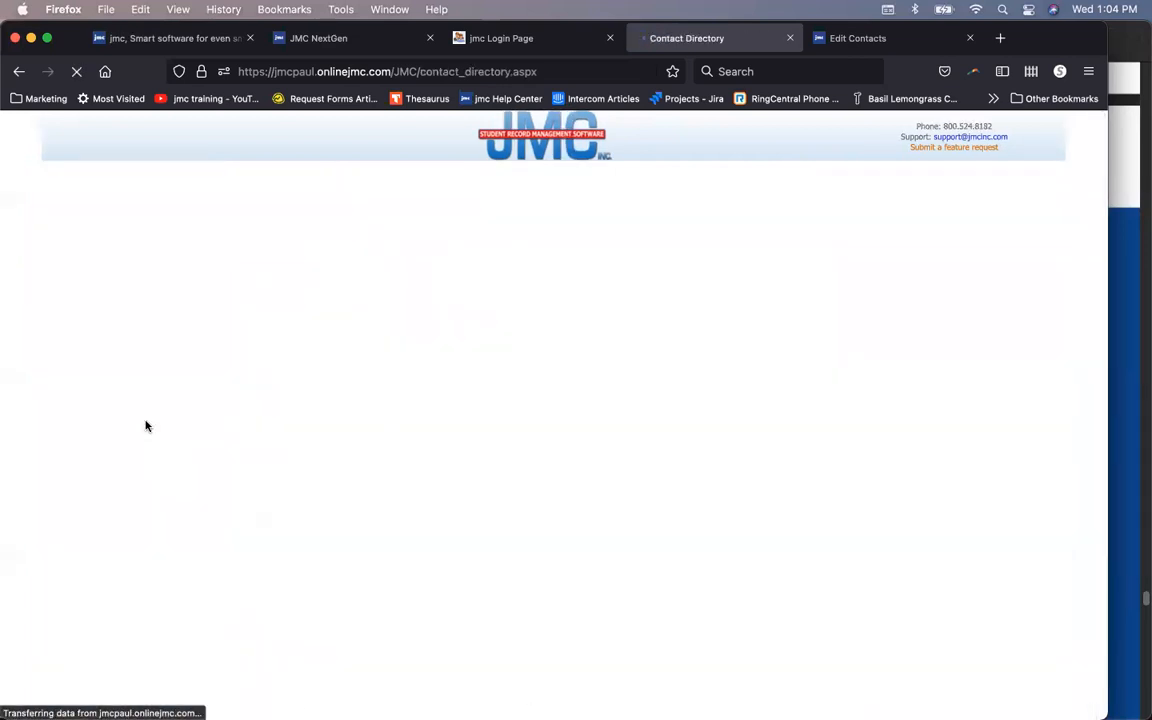
Step: Preview the Primary directory, glance at the Q&A slide, then open the grade 9 student's data
click(240, 223)
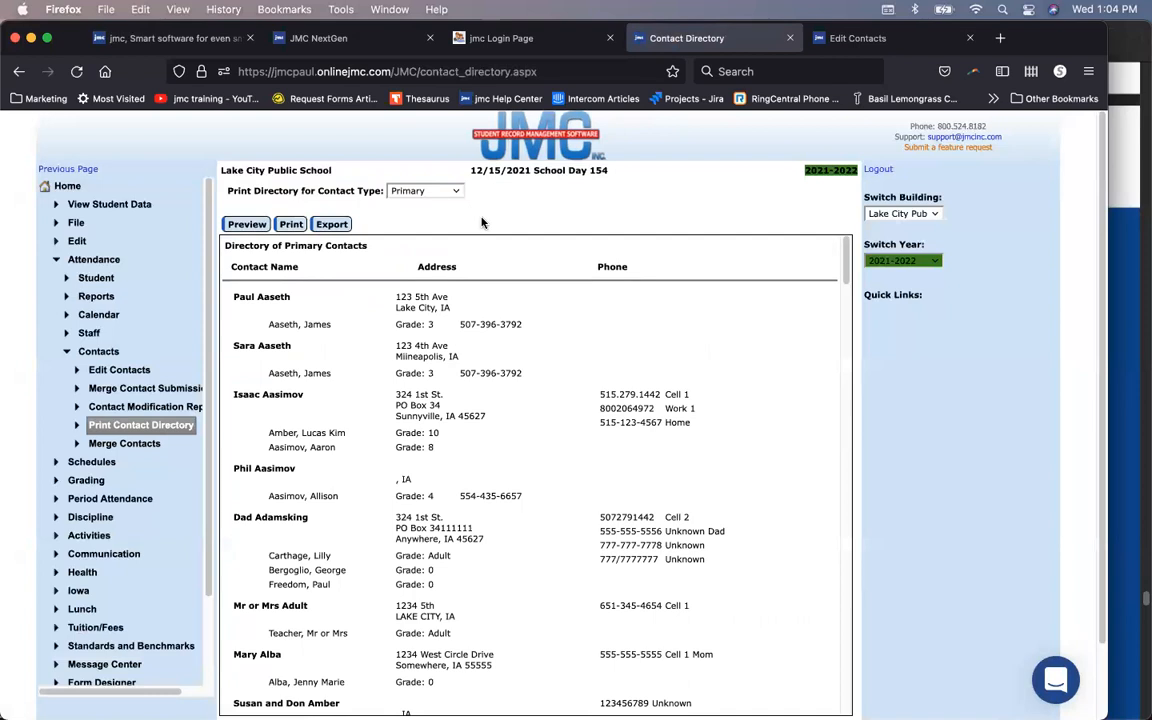
click(1126, 277)
scroll(998, 368, down, 3)
scroll(961, 296, down, 10)
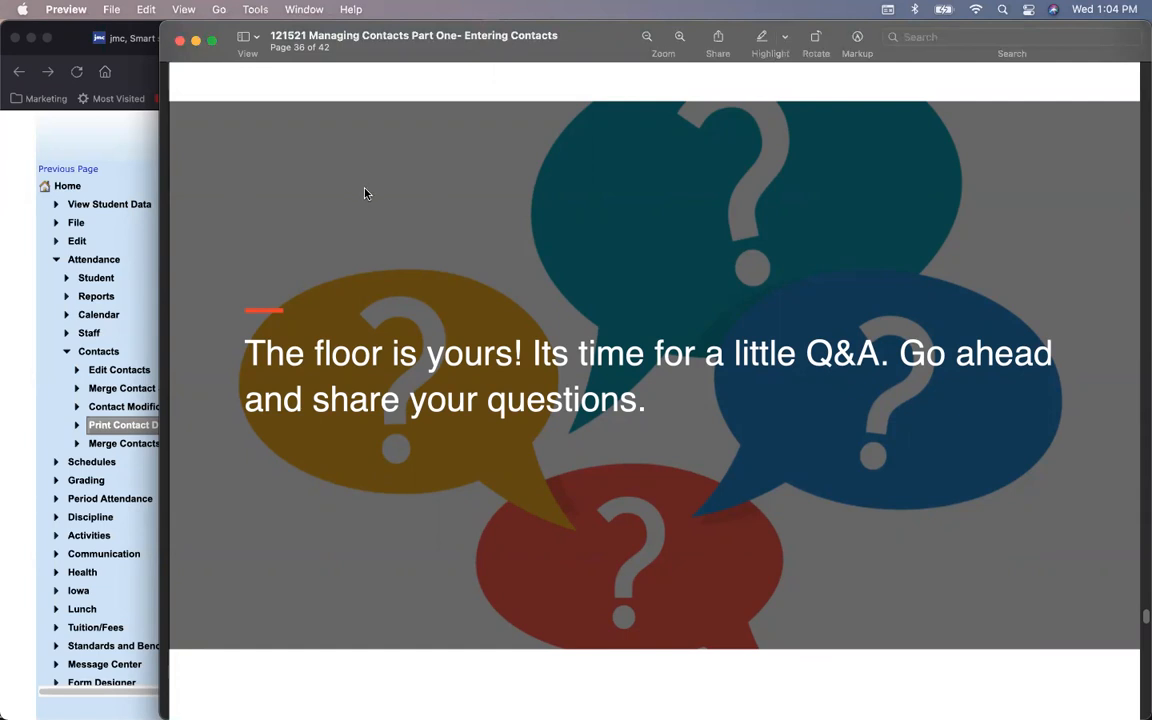
click(100, 116)
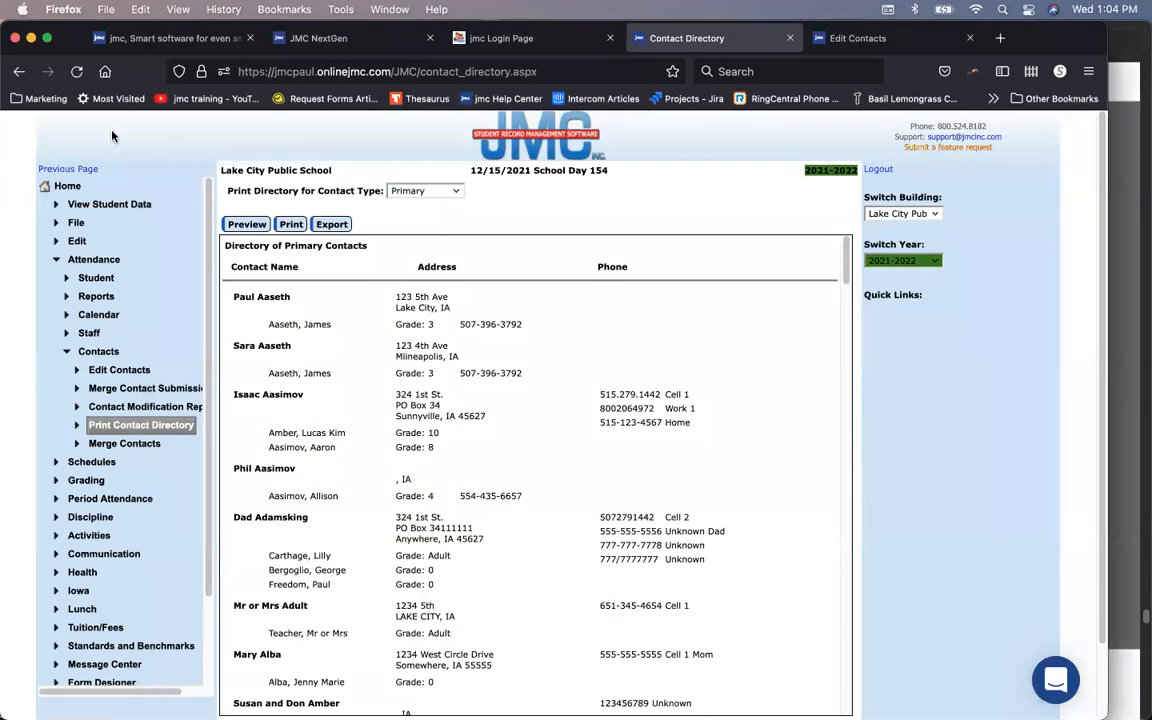
click(101, 206)
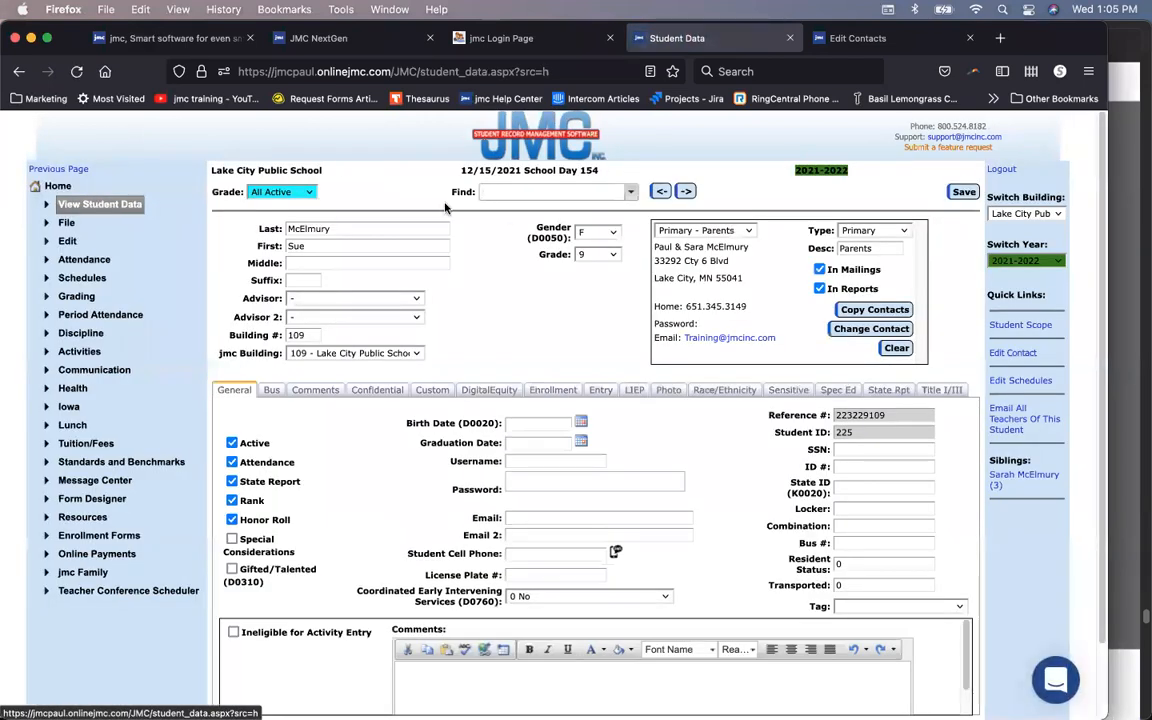
Step: Remove the Secondary uncle and Emergency grandparents contacts from the student and save
click(741, 231)
click(738, 245)
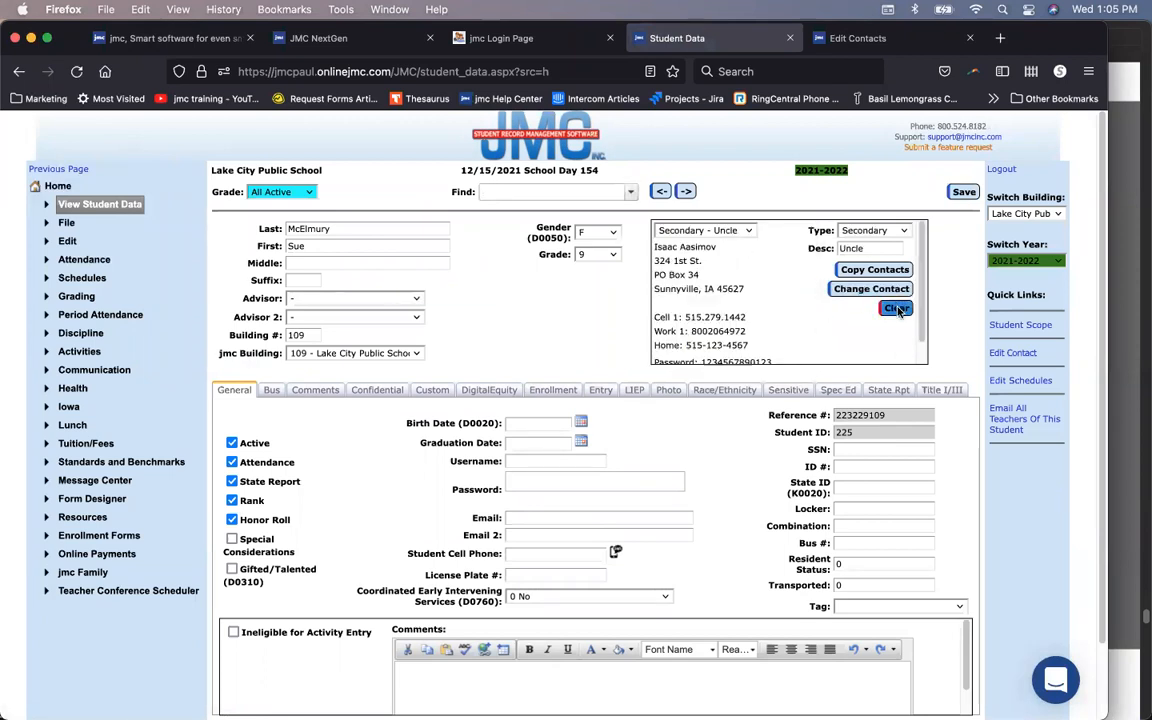
click(898, 309)
click(746, 231)
click(758, 248)
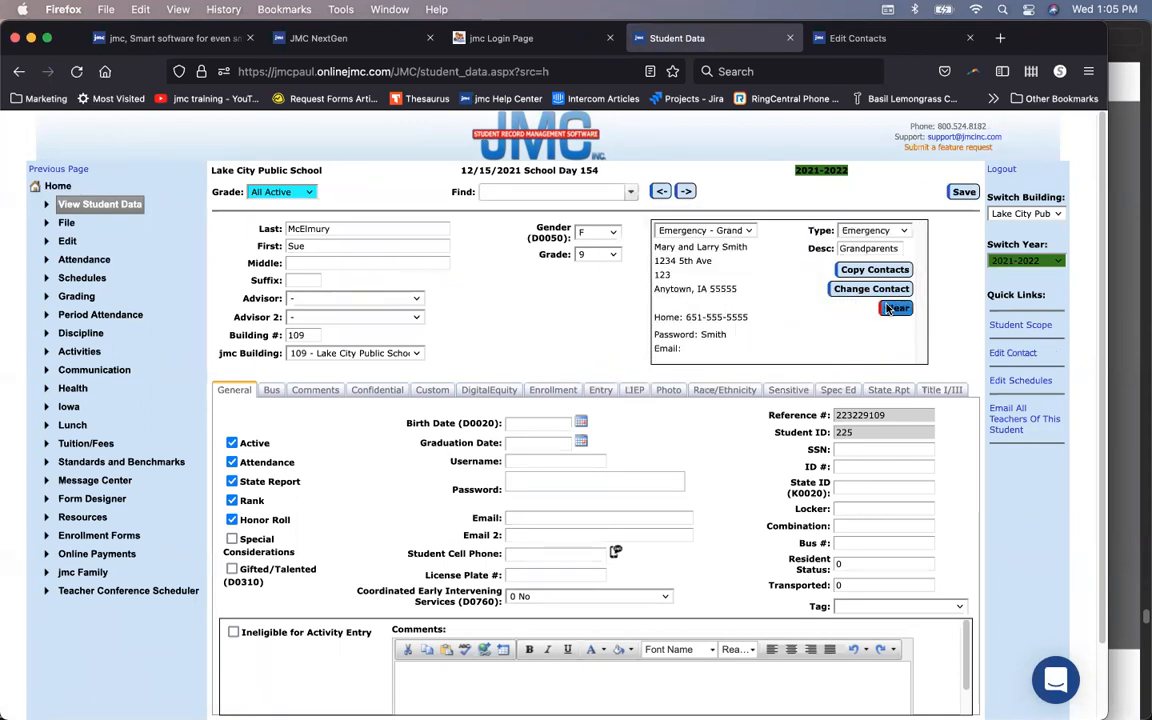
click(888, 309)
click(965, 192)
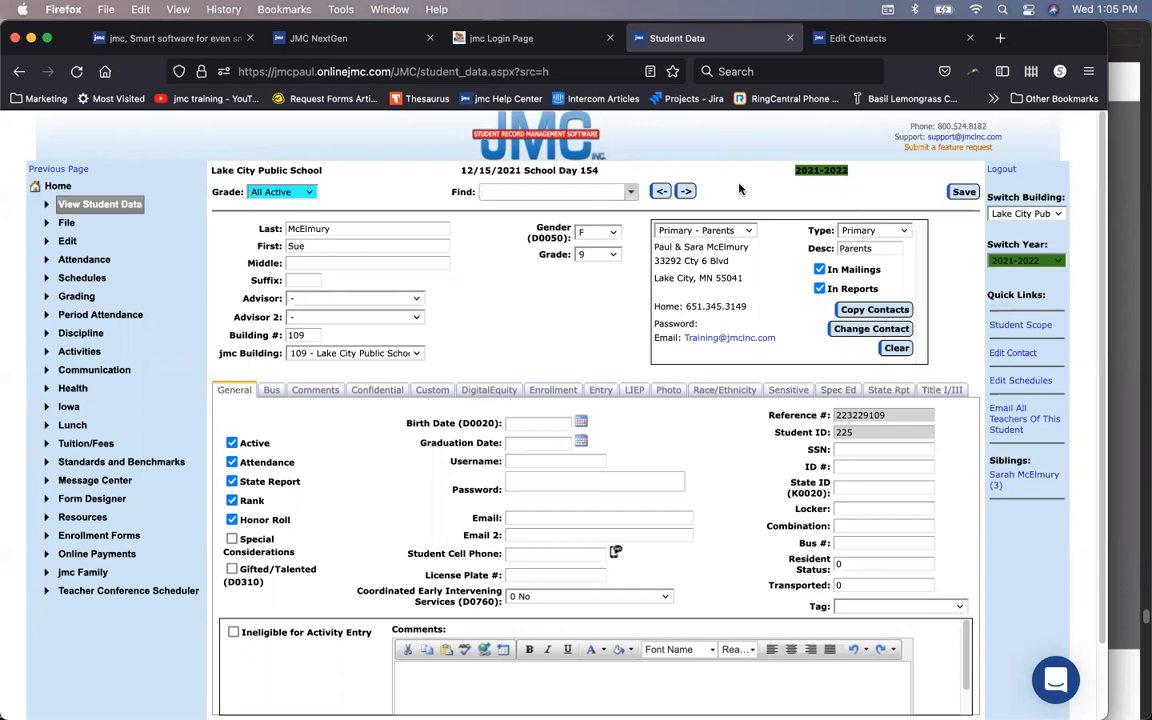
Step: Select the Empty Contact 2 slot and start choosing an existing contact for it
click(737, 229)
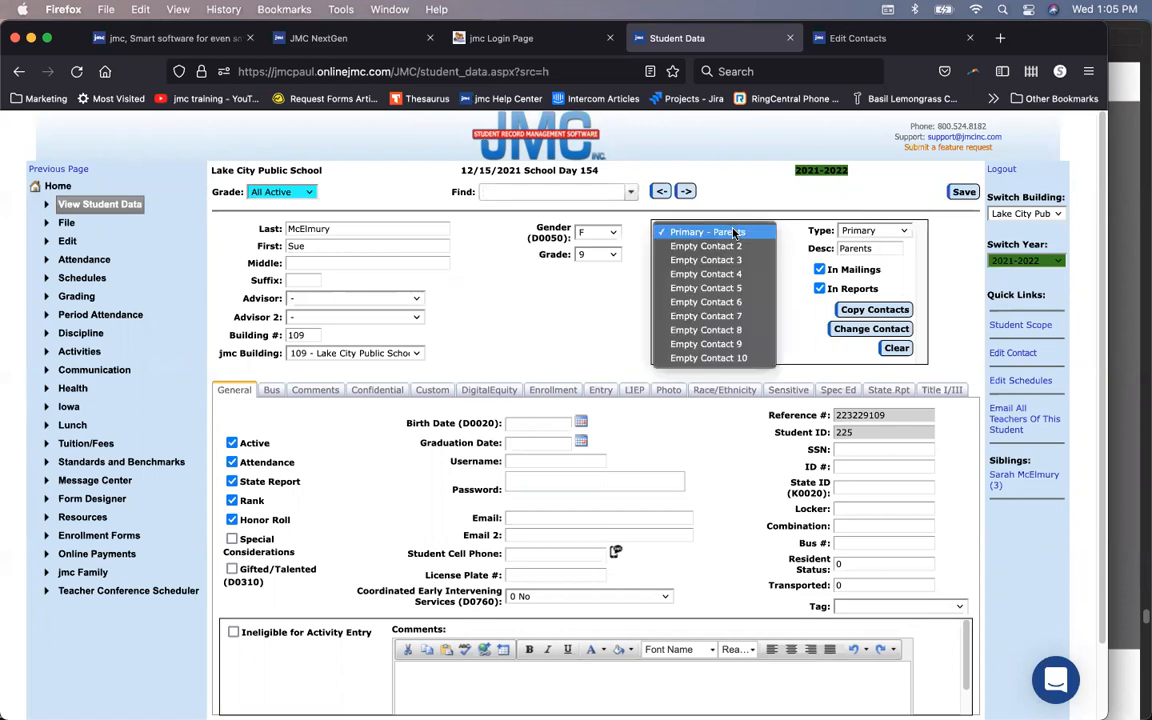
click(735, 232)
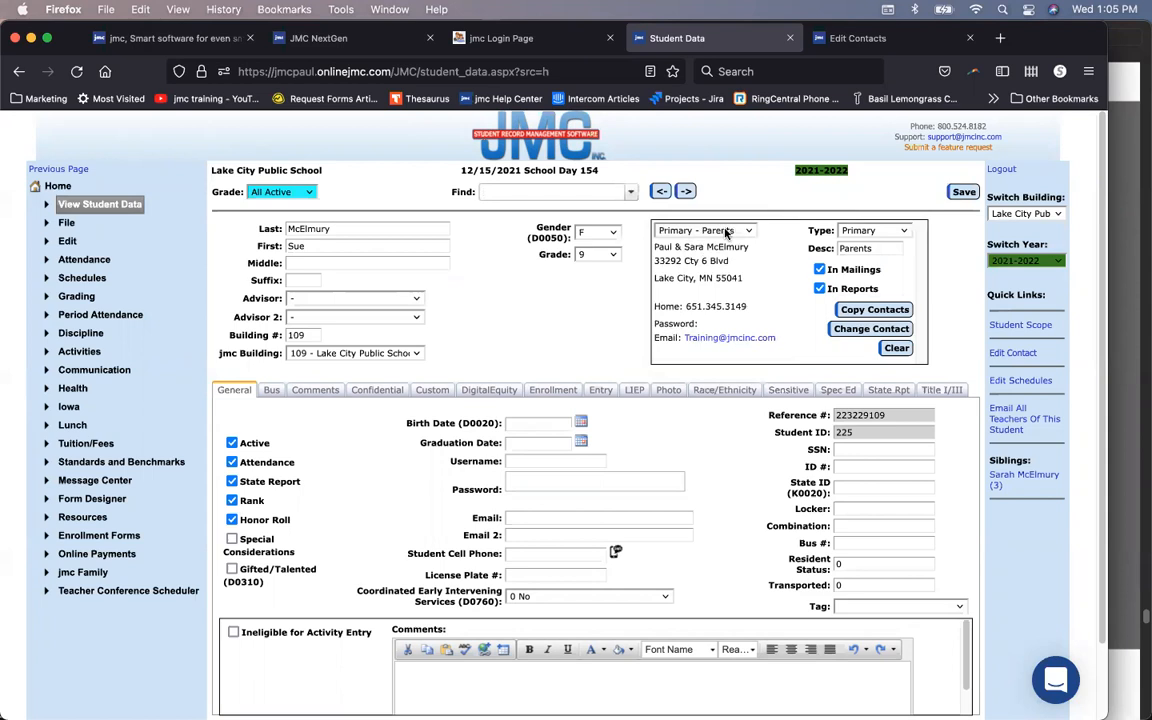
click(726, 232)
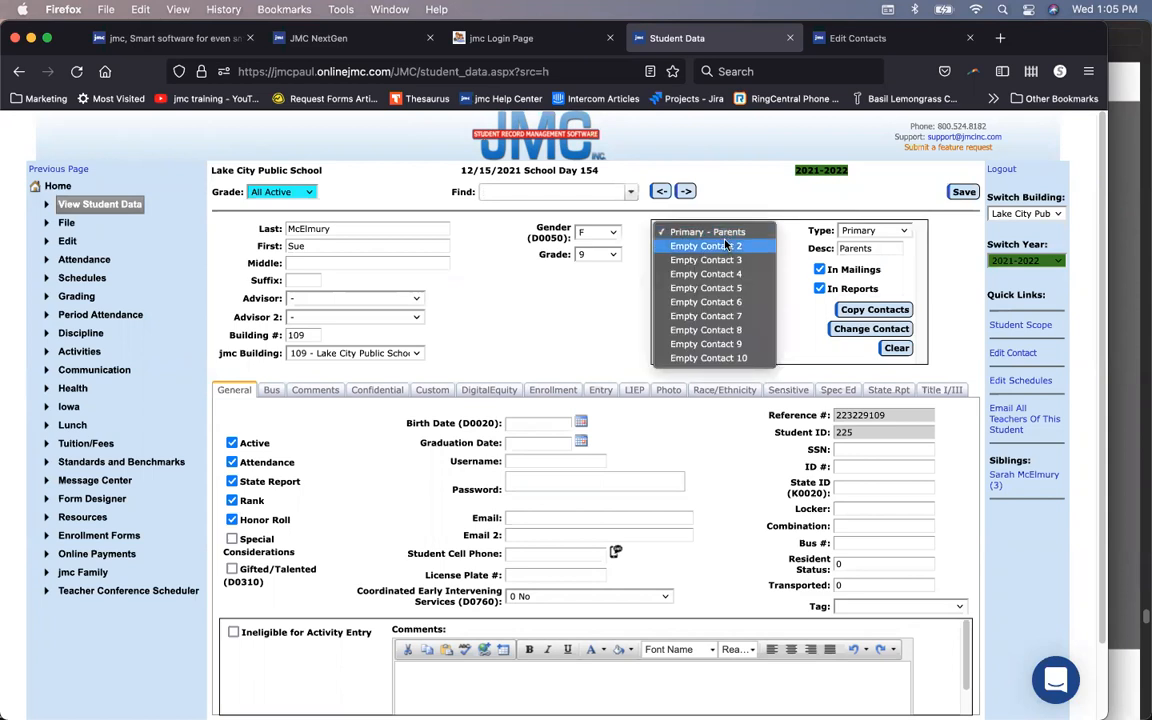
click(726, 245)
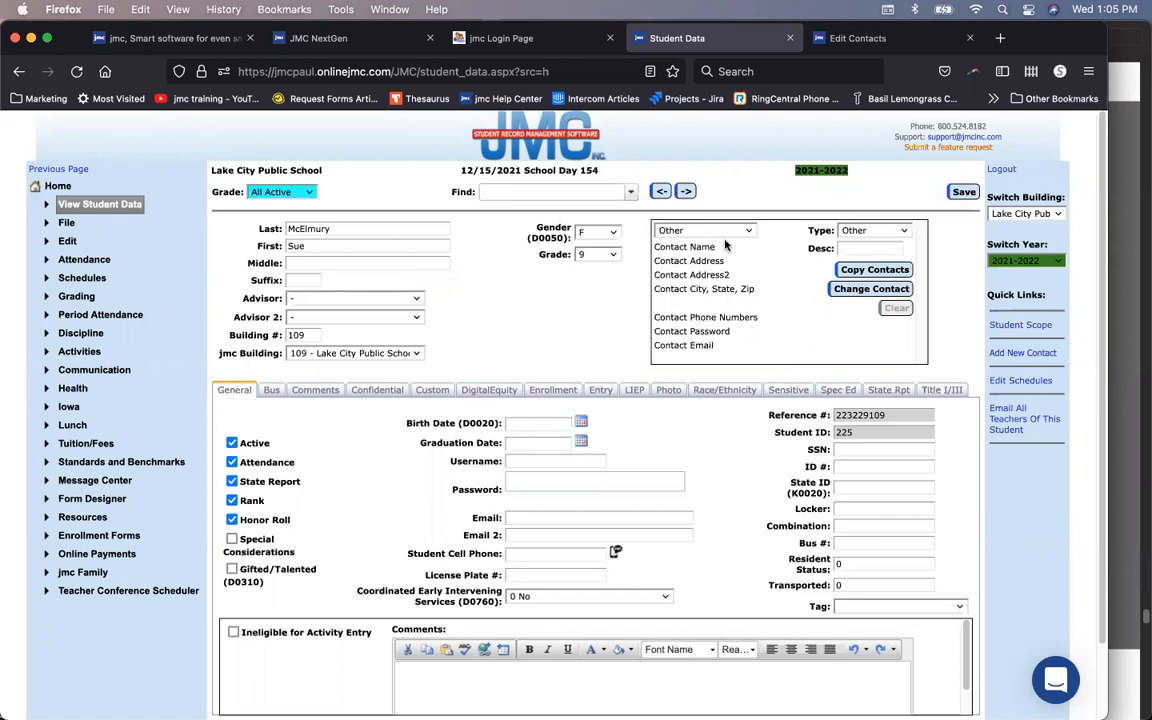
click(845, 38)
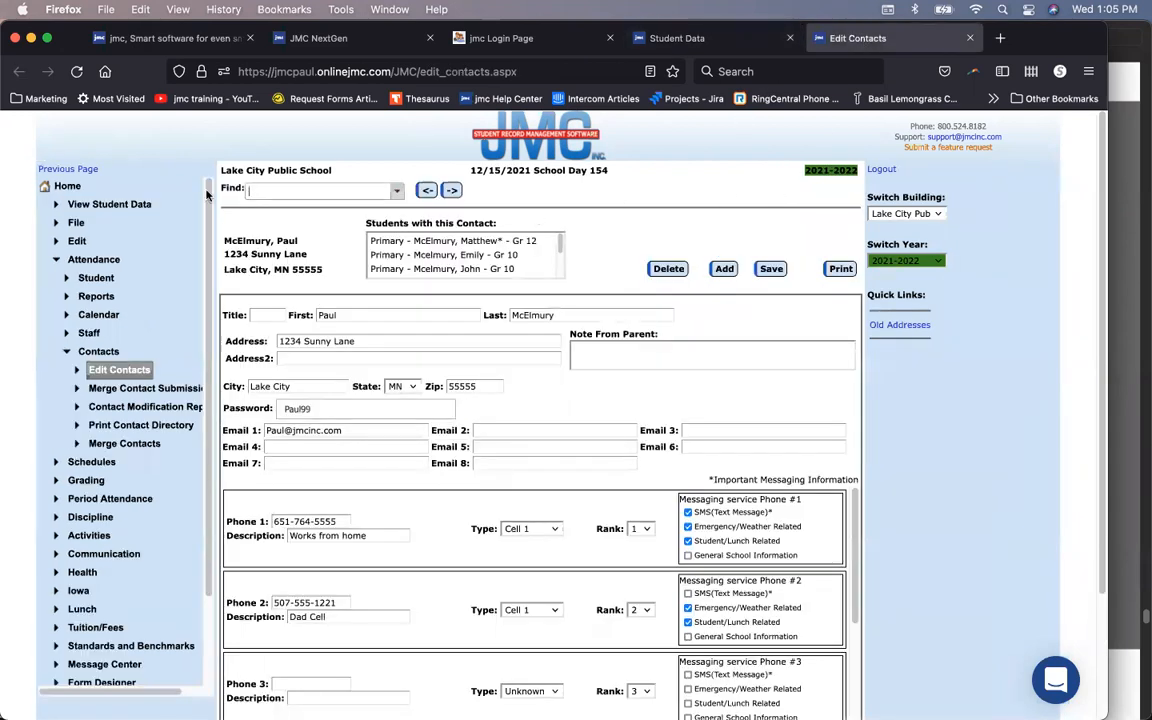
click(702, 40)
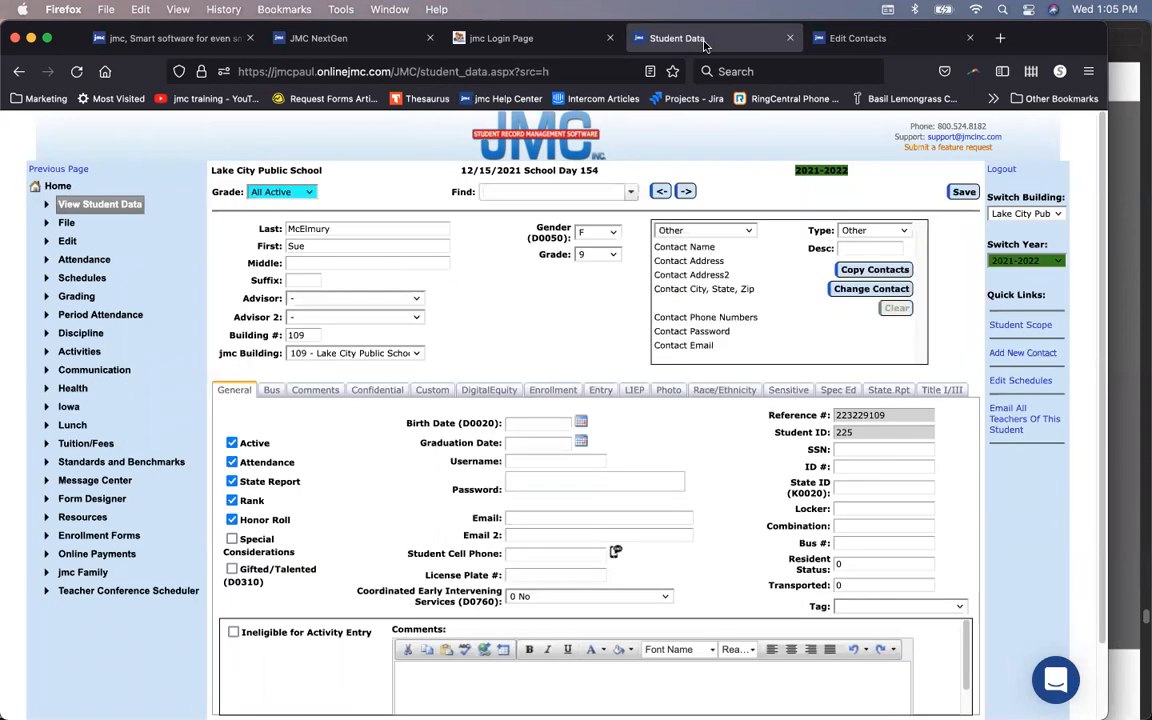
click(872, 288)
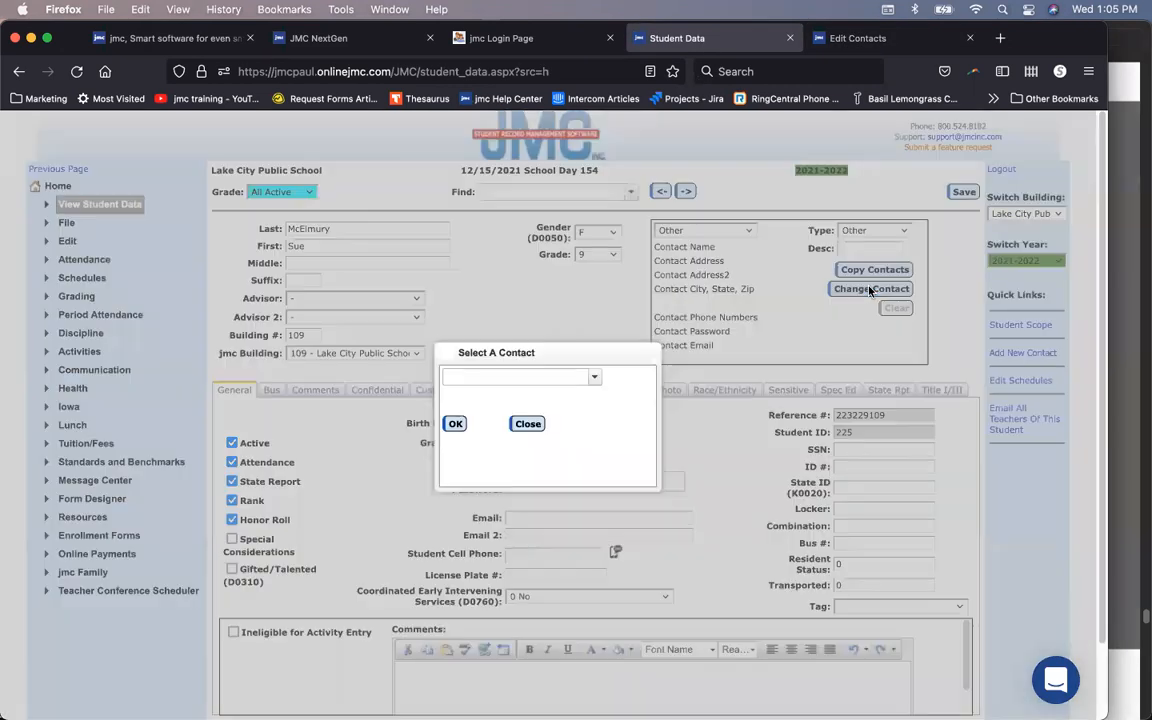
Step: Search 'sm' in Select A Contact and attach the mother's existing contact
click(468, 376)
text(smith)
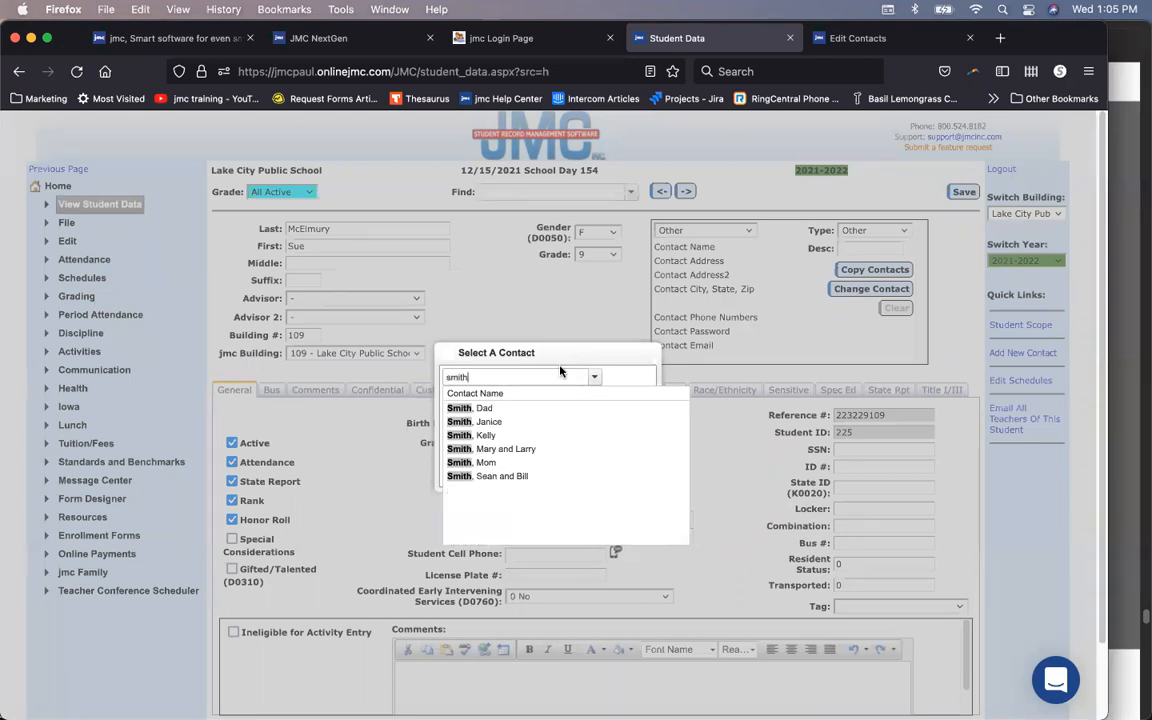
click(506, 462)
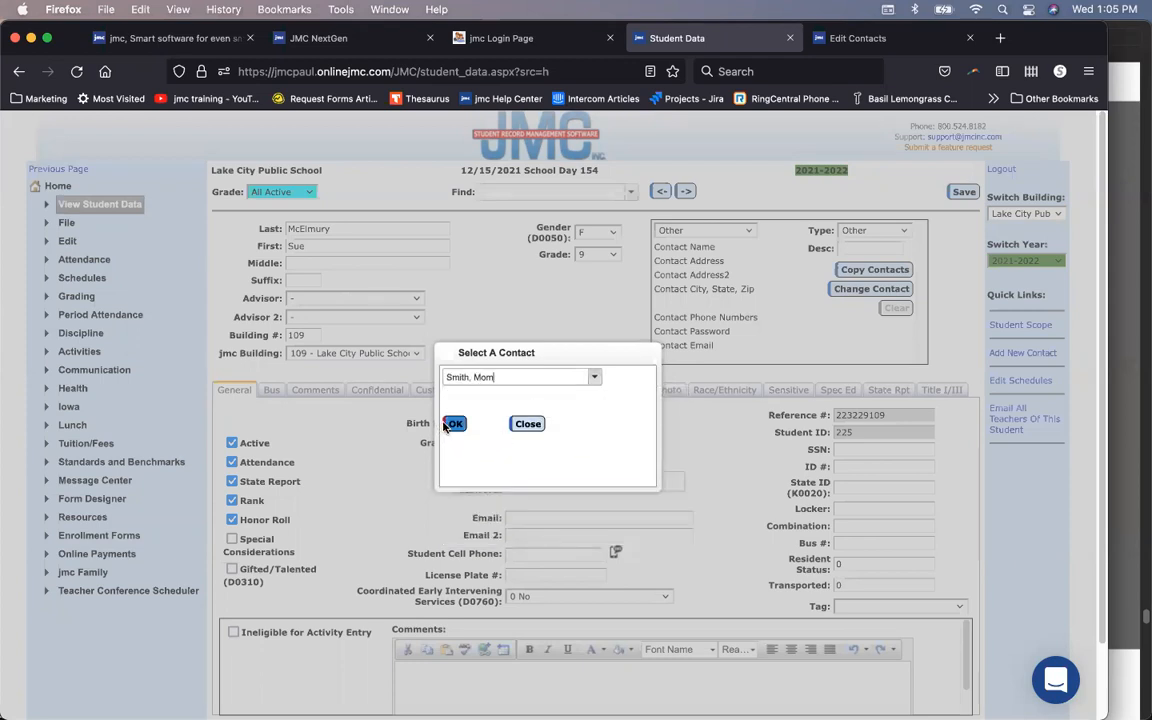
click(453, 425)
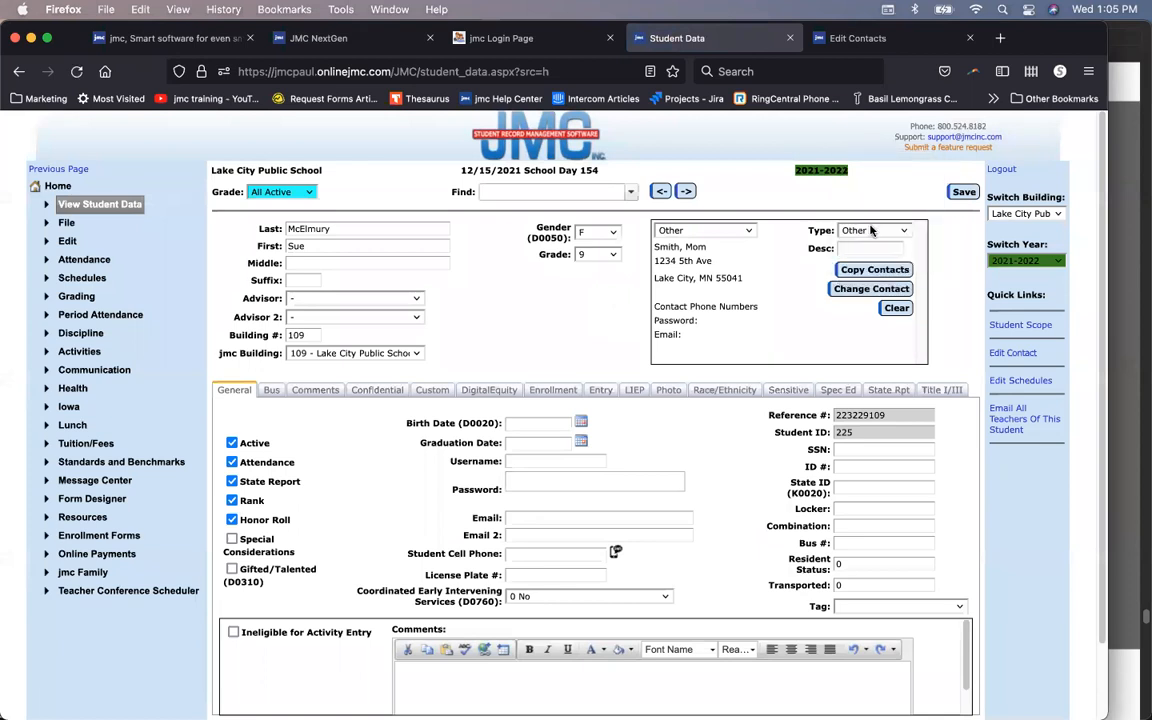
Step: Set the new contact's type to Primary with description 'Mom' and save the record
click(870, 231)
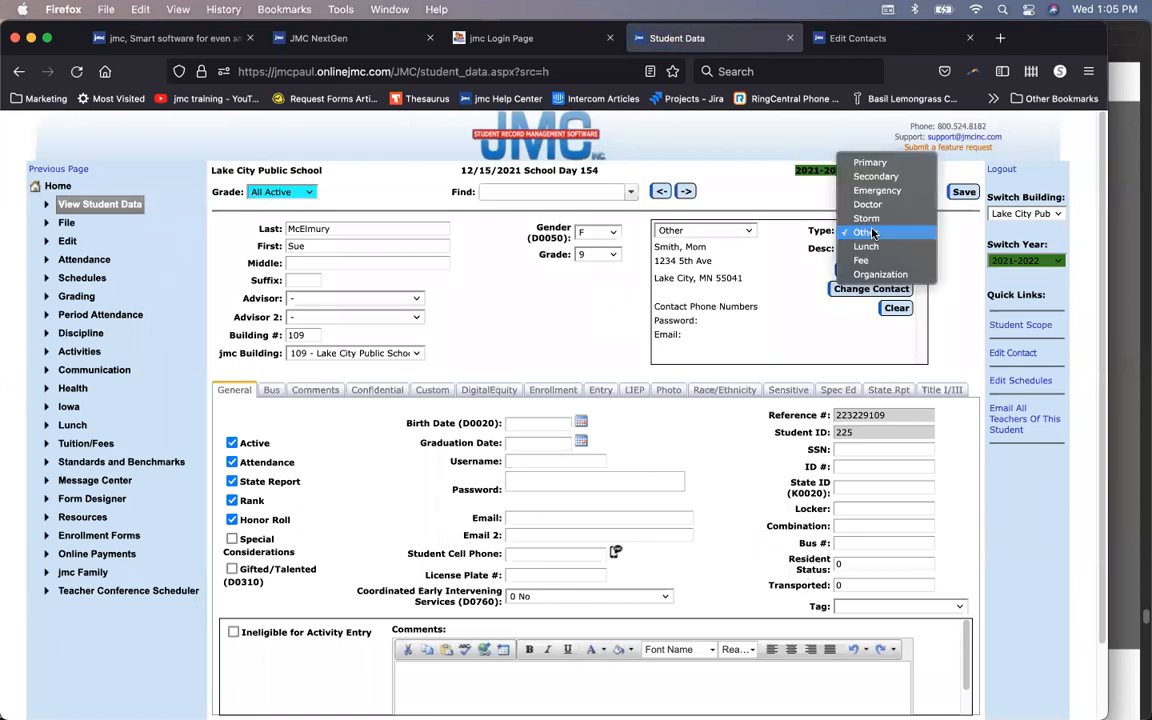
click(872, 163)
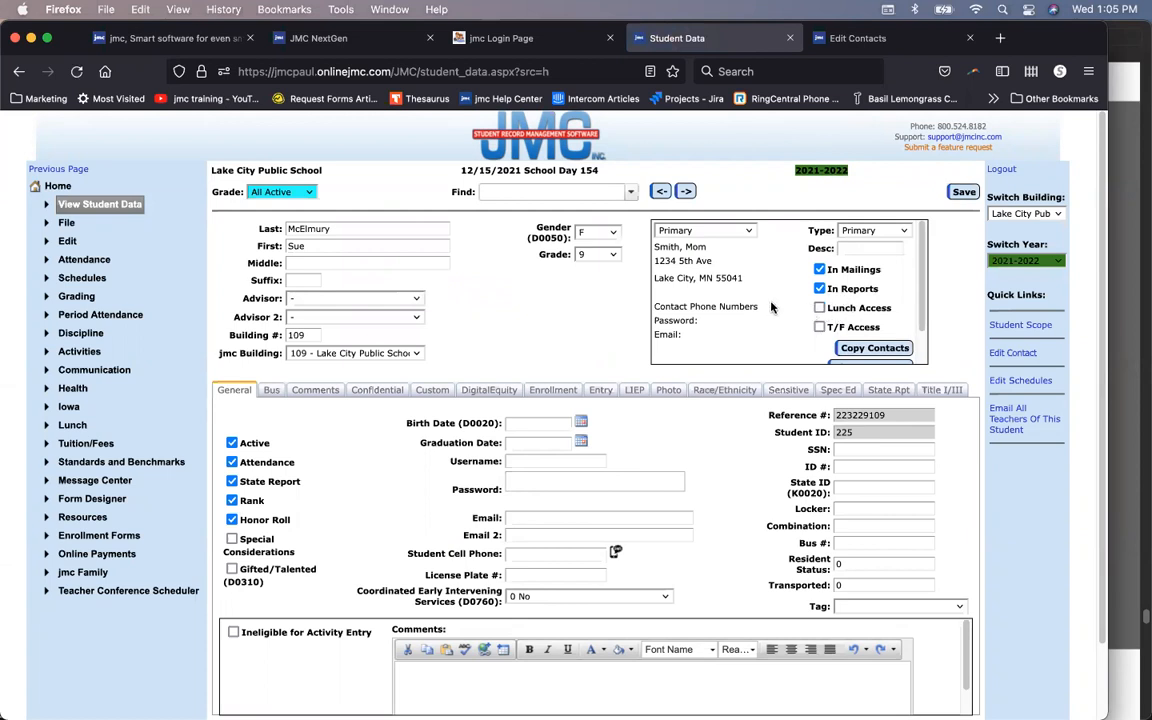
click(867, 249)
text(Mom)
click(962, 192)
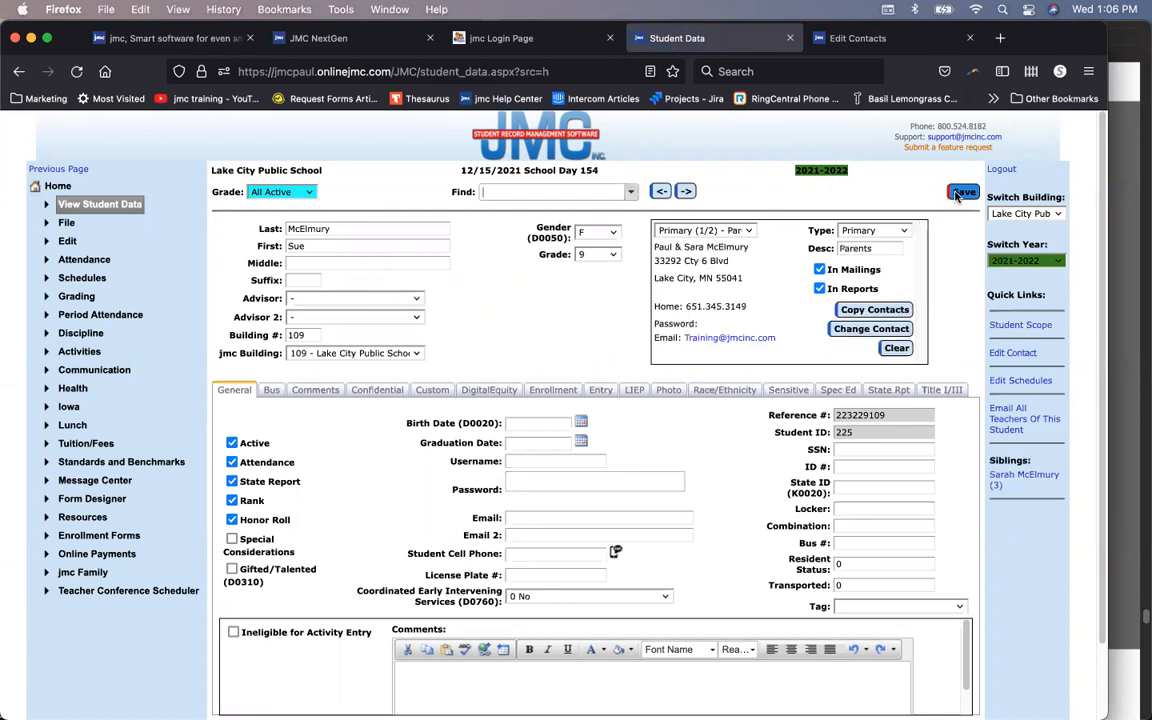
Step: Change the Primary (1/2) Parents description to 'Dad - Re-married' and save
click(735, 231)
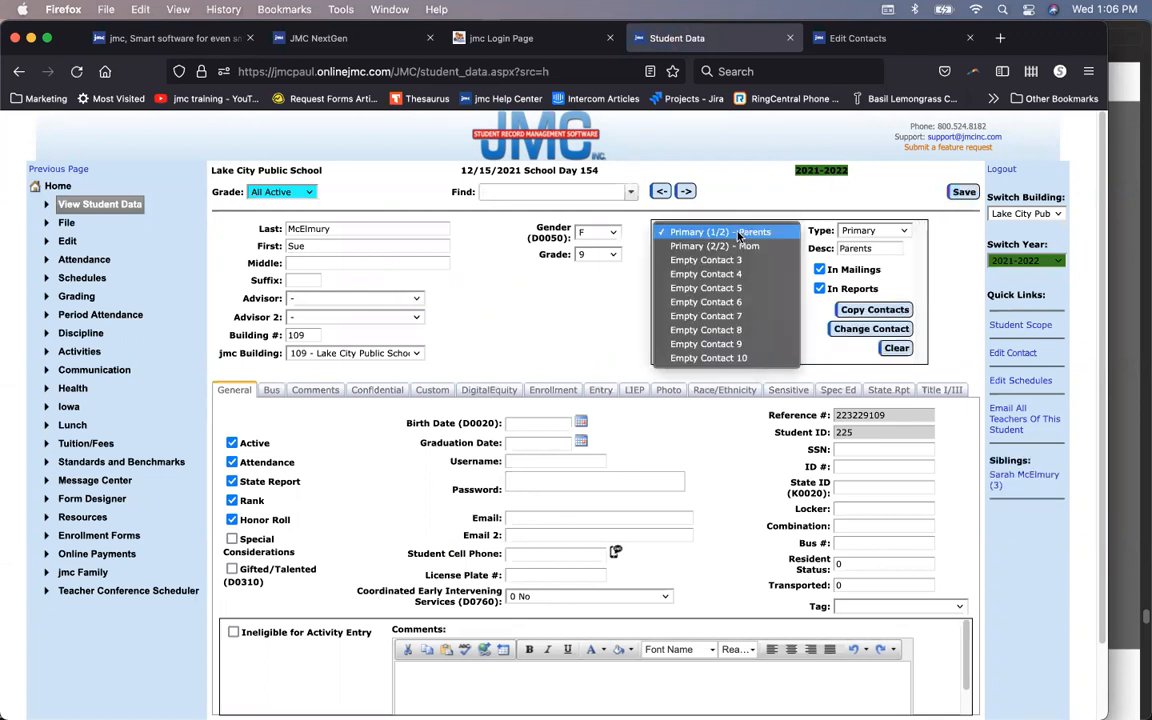
click(738, 232)
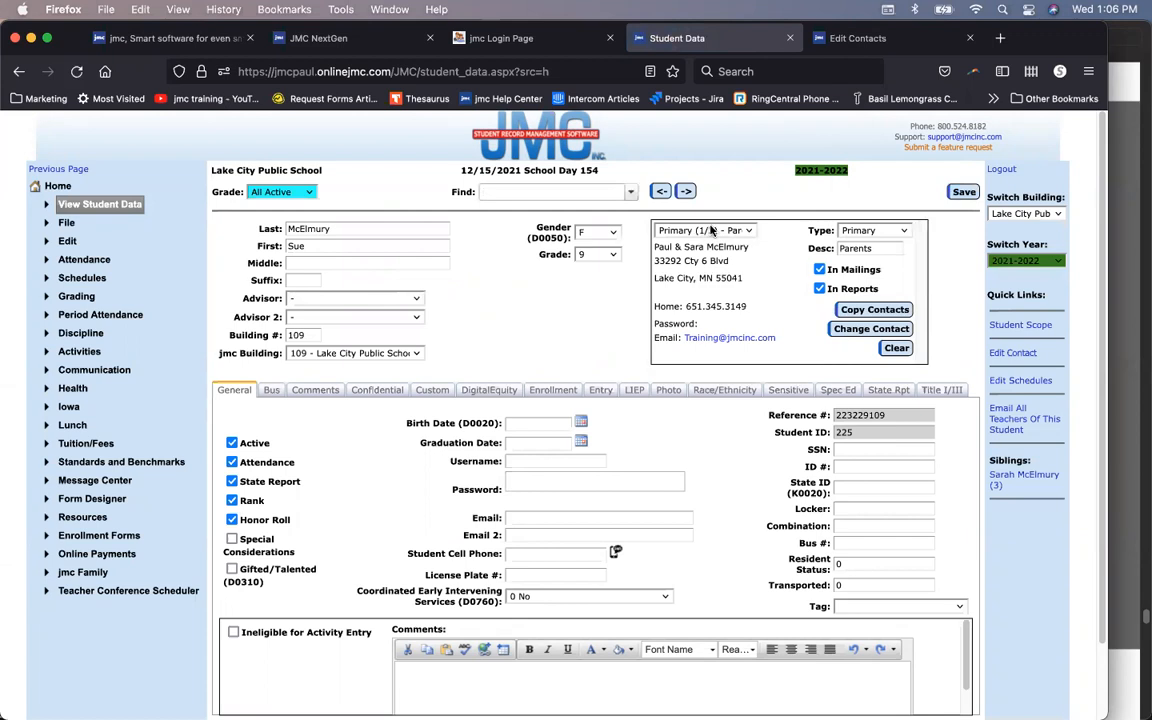
click(714, 231)
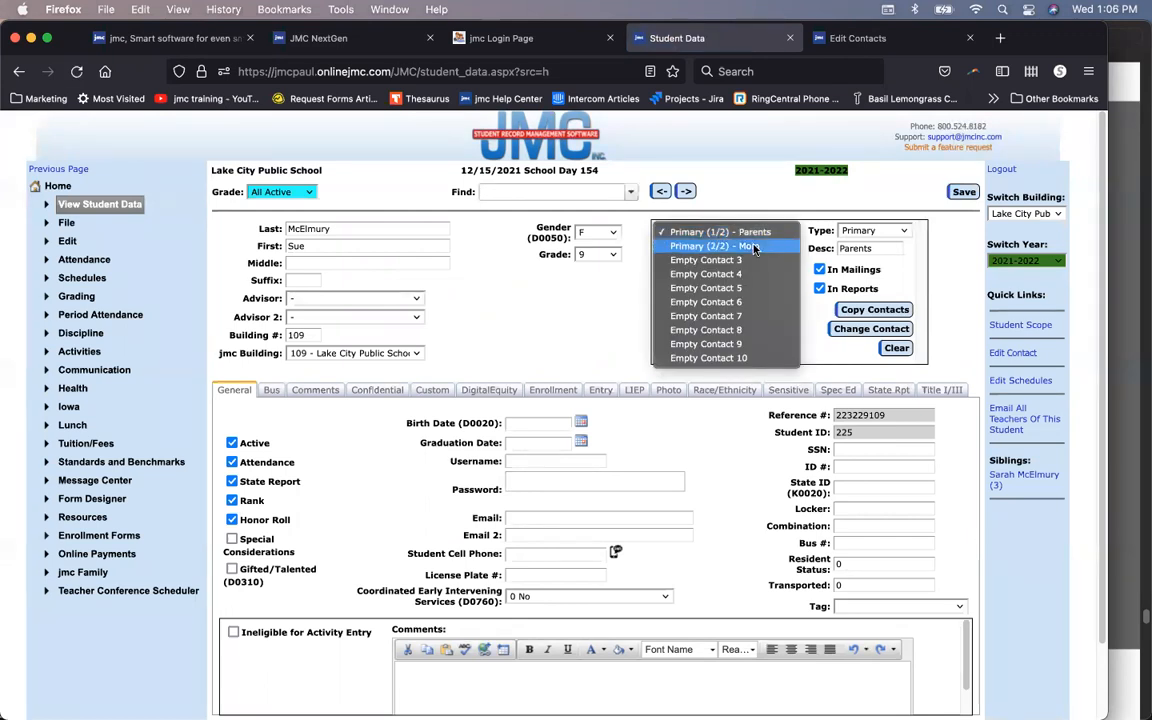
click(745, 232)
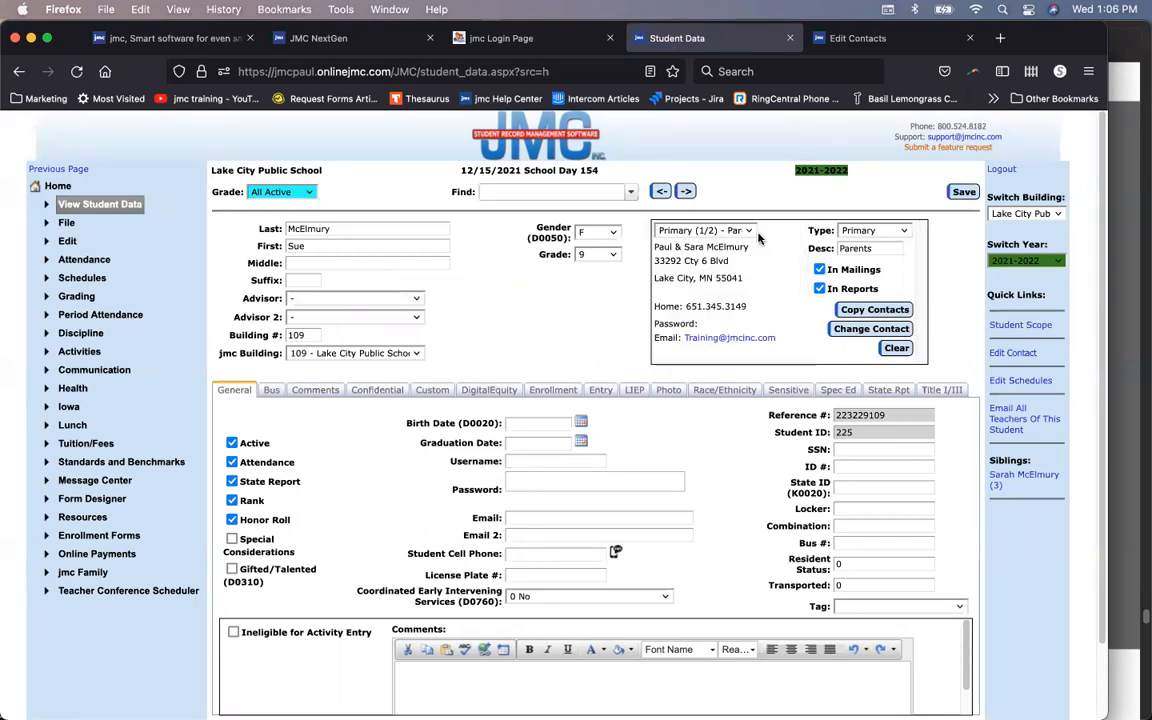
double_click(871, 248)
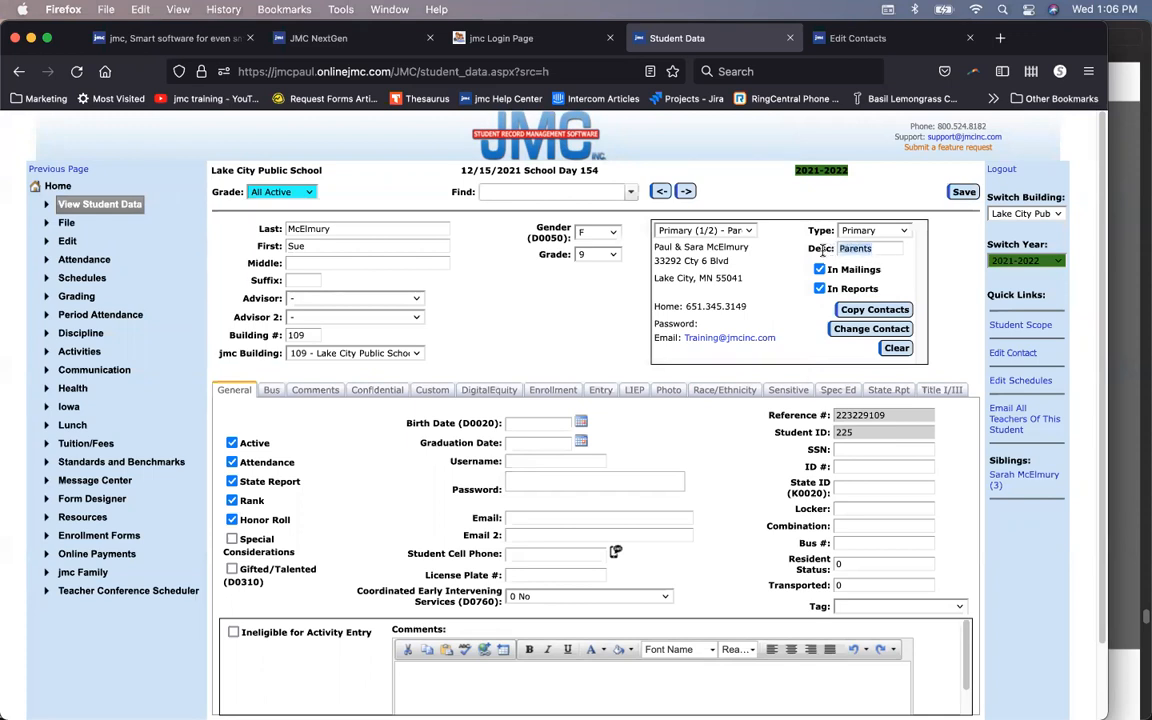
text(Dad - Re-married)
click(957, 194)
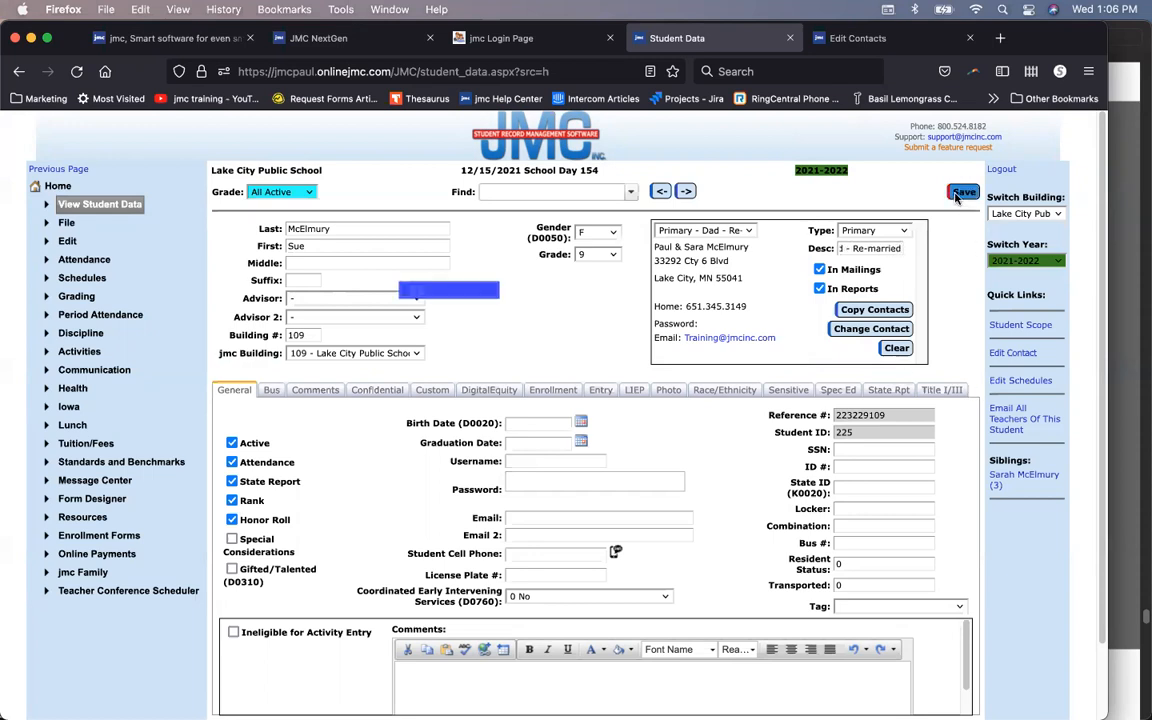
Step: Check both Primary contacts, Mom and Dad - Re-married, and save the record again
click(748, 232)
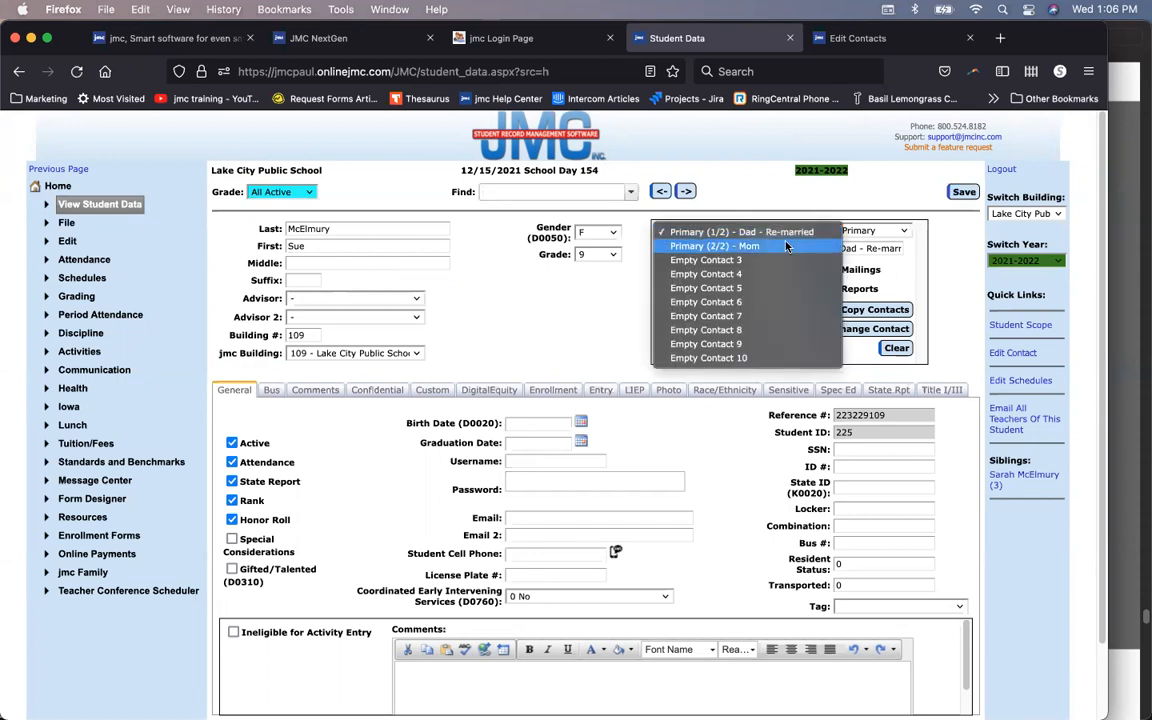
click(786, 247)
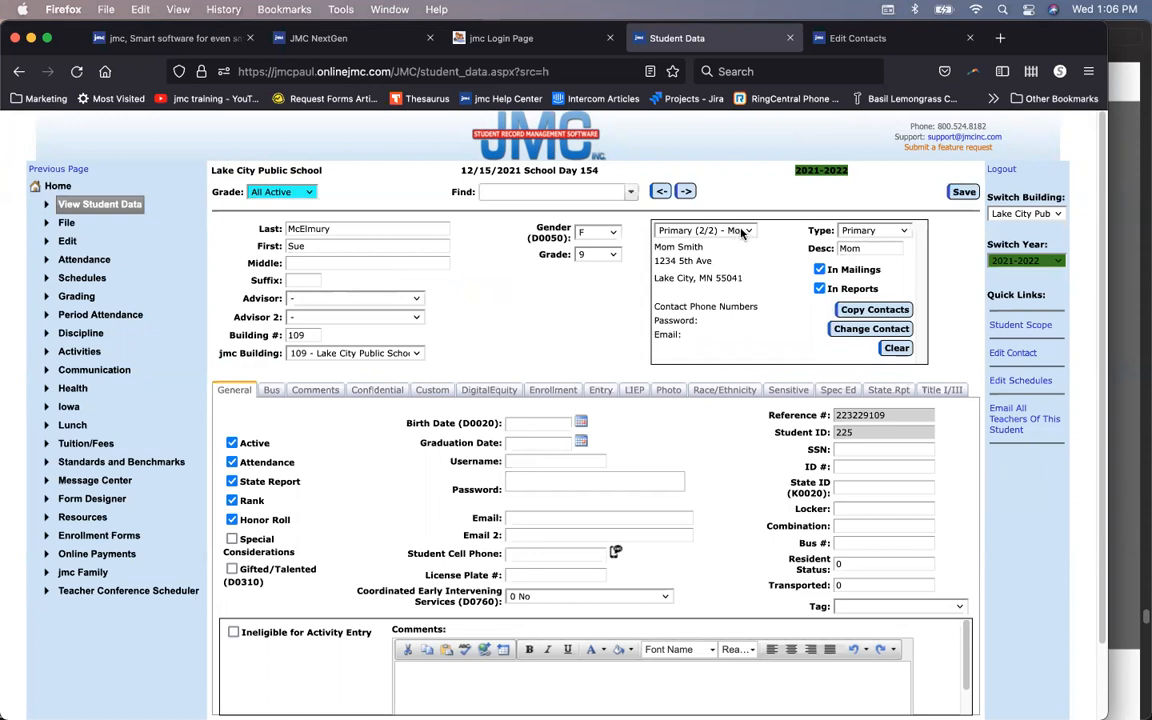
click(743, 232)
click(720, 217)
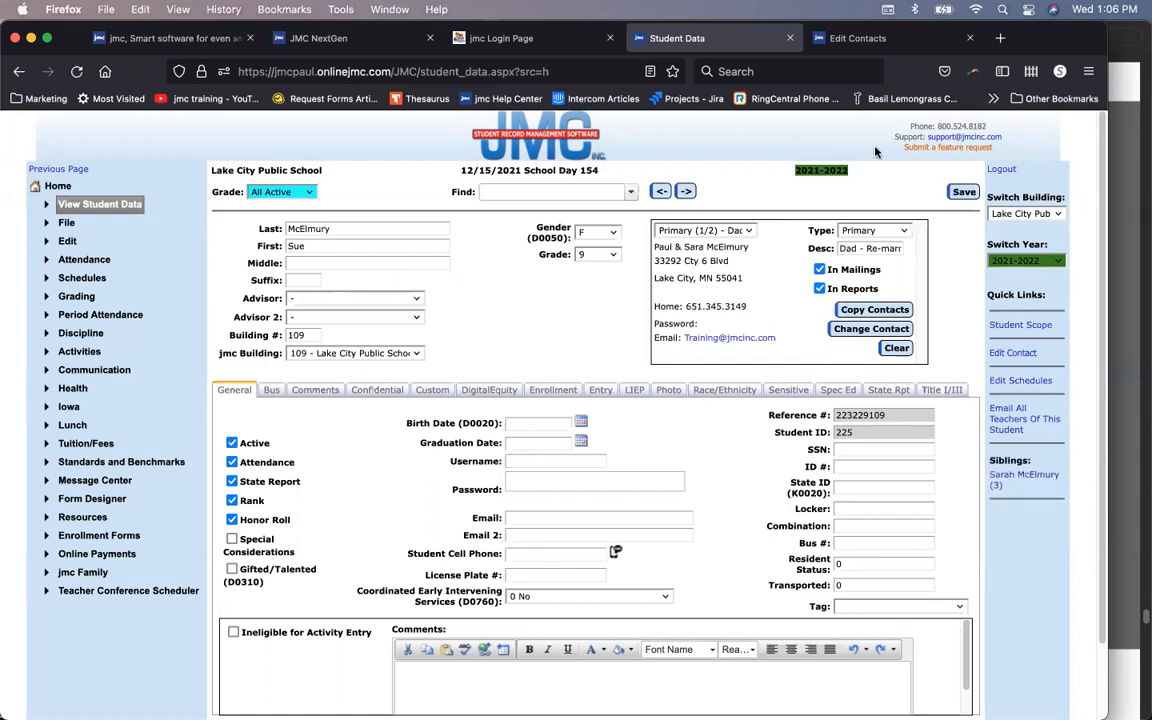
click(963, 192)
Step: Show the Preview slides full screen and advance to the webinar schedule on page 38
click(1127, 196)
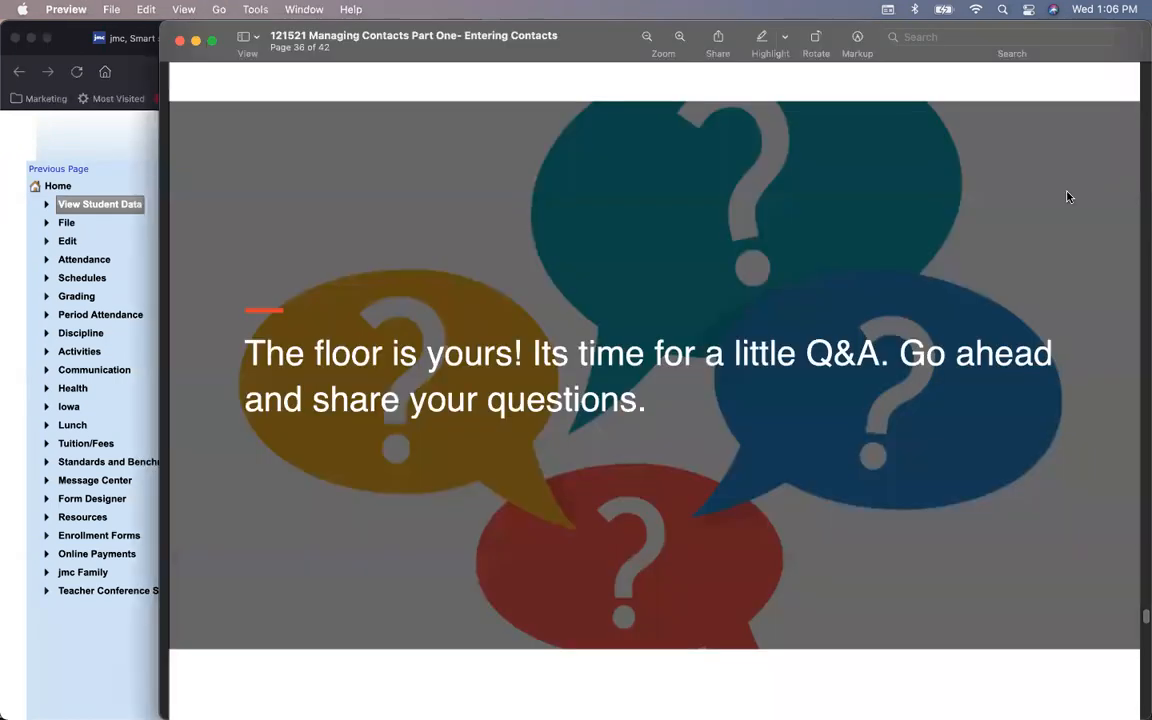
click(181, 9)
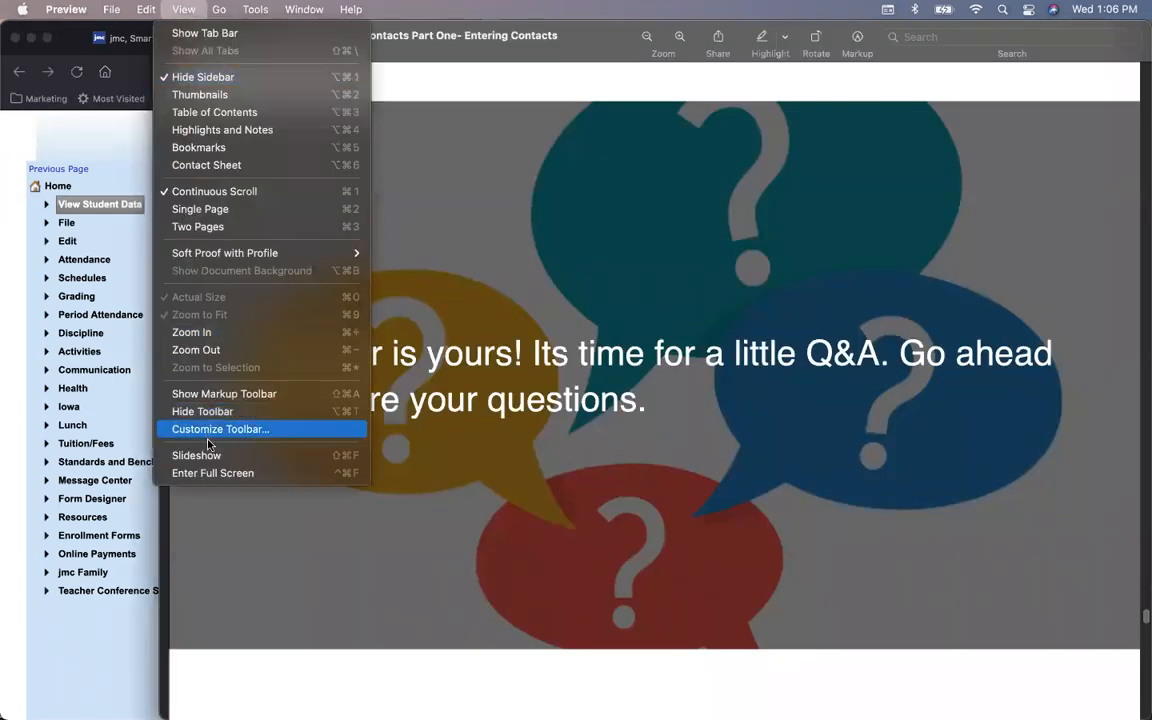
click(211, 474)
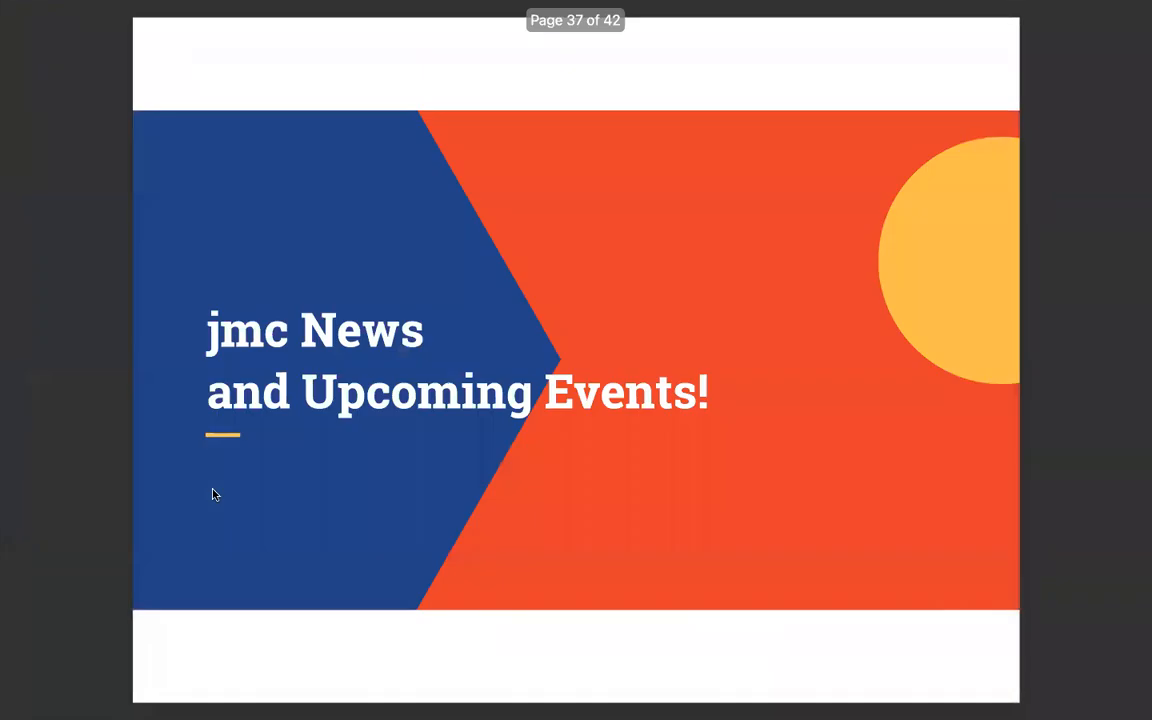
key(Right)
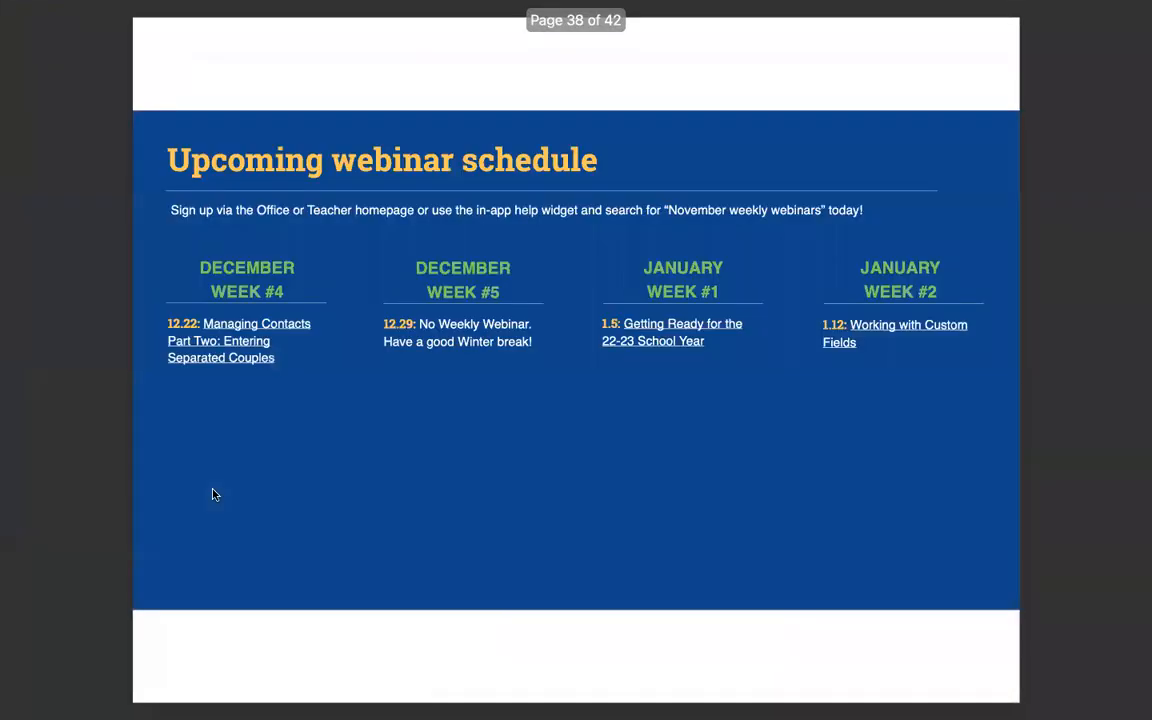